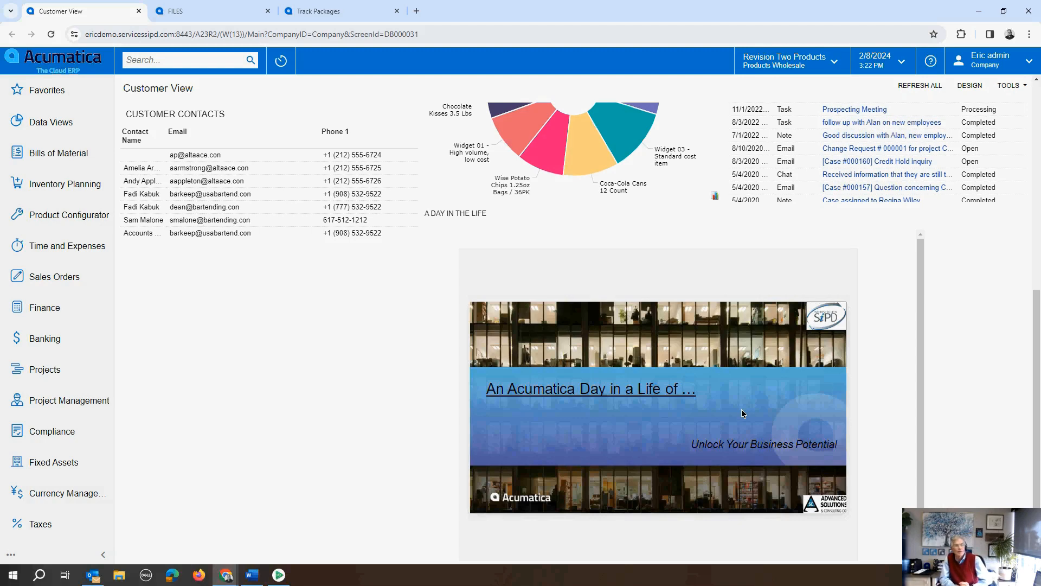
Step: Advance the embedded A Day in the Life presentation to the "Every Acumatica Day is…" slide
{"action": "mouse_move", "coordinate": [743, 414]}
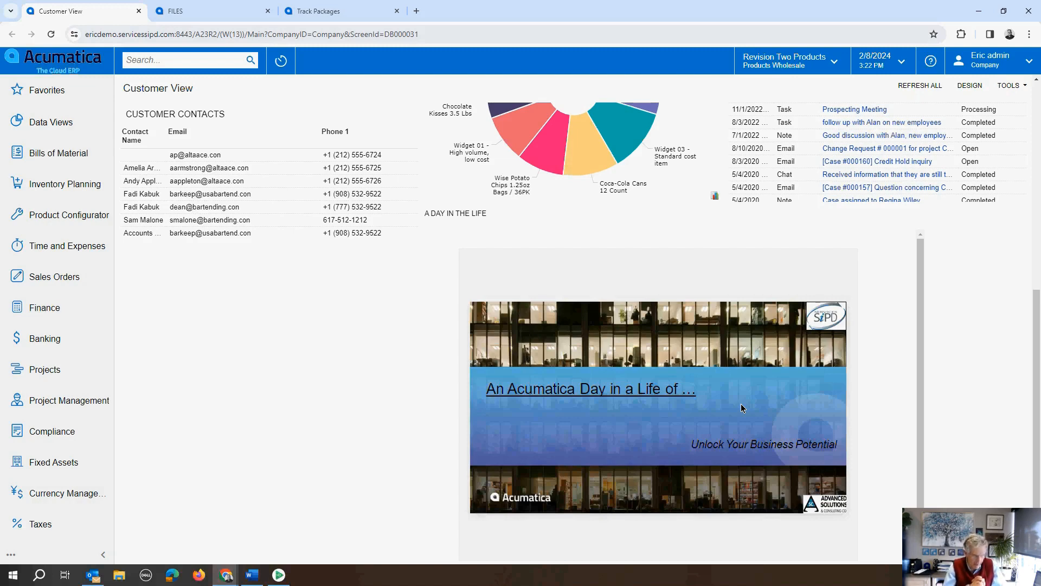
{"action": "scroll", "coordinate": [741, 403], "scroll_direction": "up", "scroll_amount": 1}
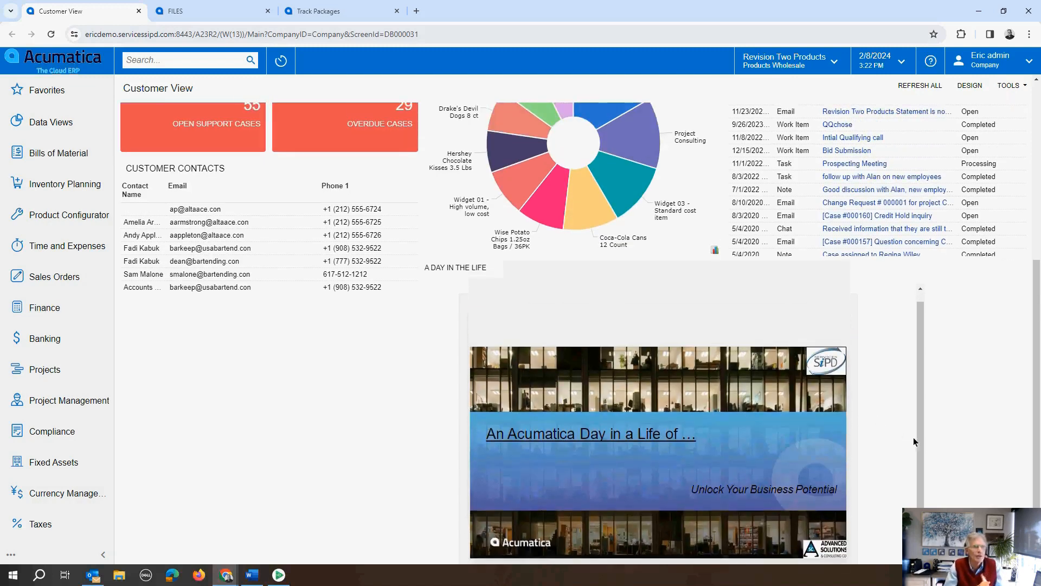
{"action": "scroll", "coordinate": [669, 466], "scroll_direction": "down", "scroll_amount": 1}
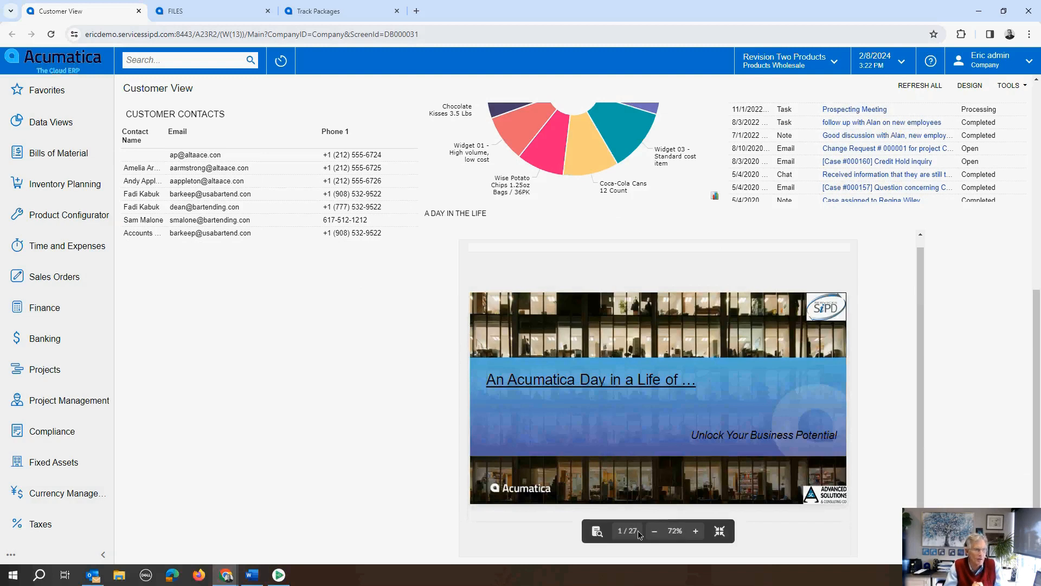
{"action": "scroll", "coordinate": [681, 453], "scroll_direction": "down", "scroll_amount": 3}
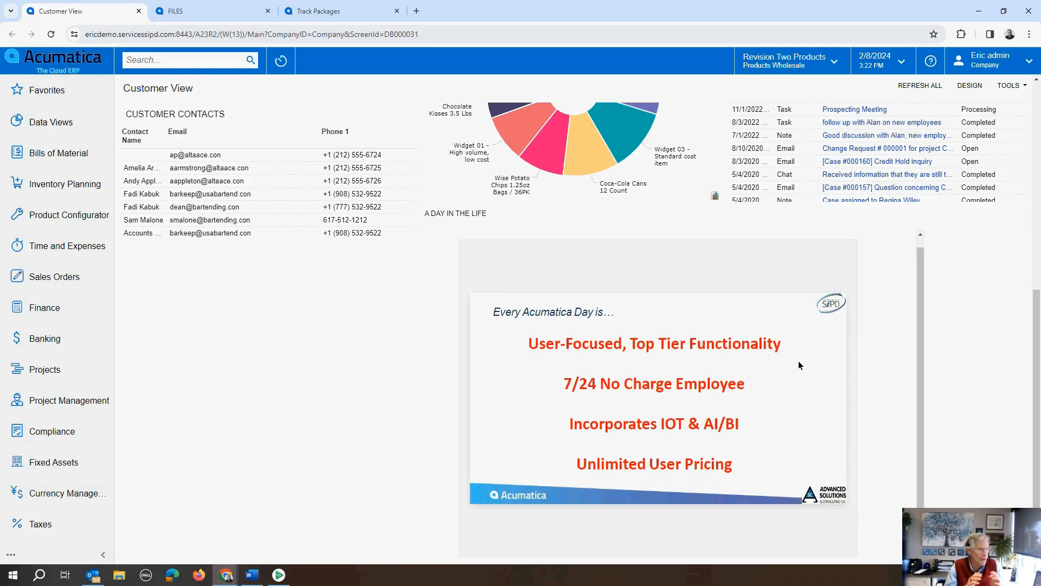
{"action": "mouse_move", "coordinate": [796, 383]}
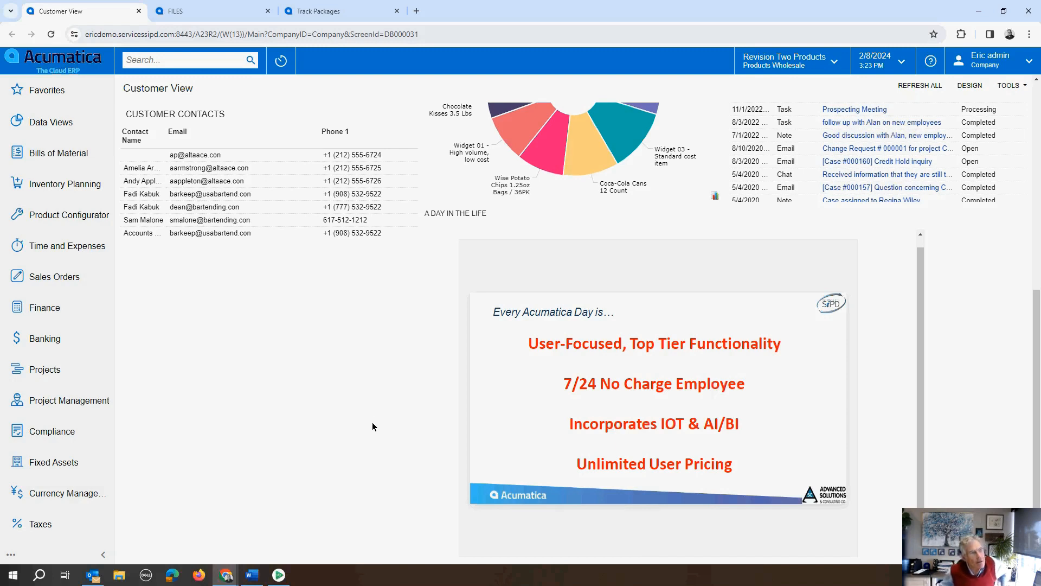
Step: Switch to the Track Packages inquiry and check where it is listed in the Sales Orders workspace
{"action": "left_click", "coordinate": [348, 9]}
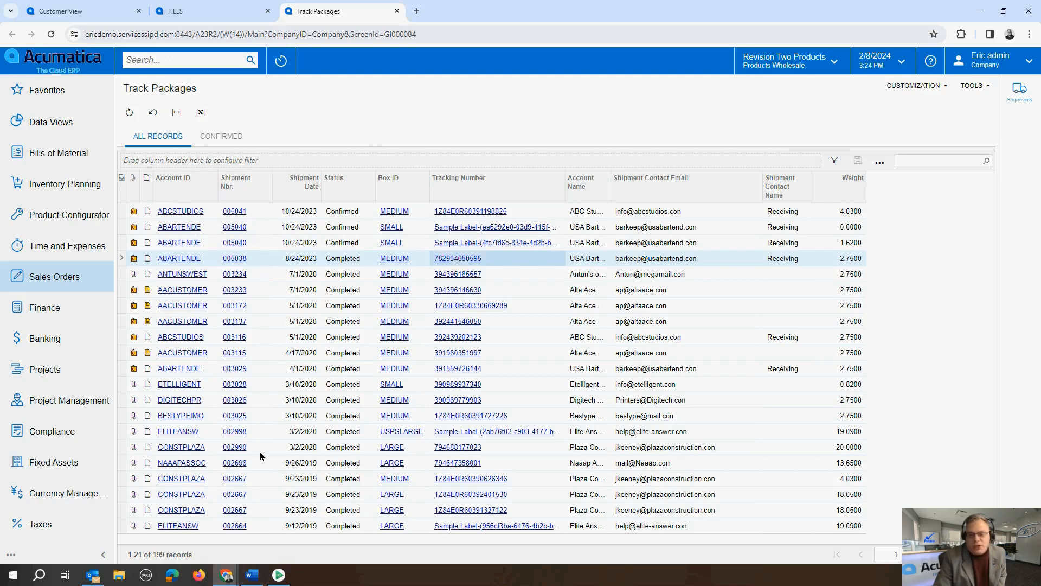
{"action": "left_click", "coordinate": [77, 277]}
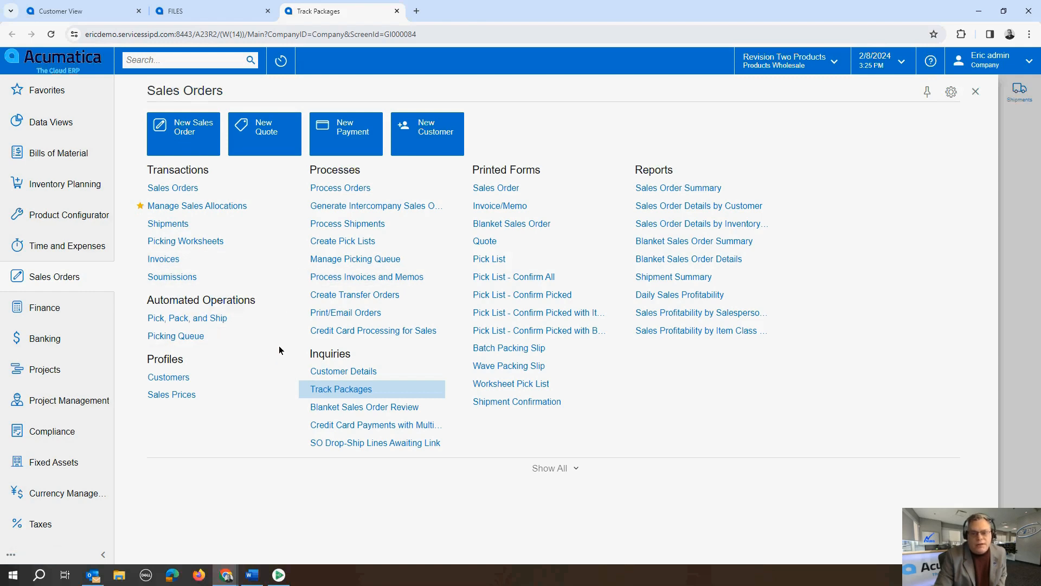
{"action": "left_click", "coordinate": [975, 93]}
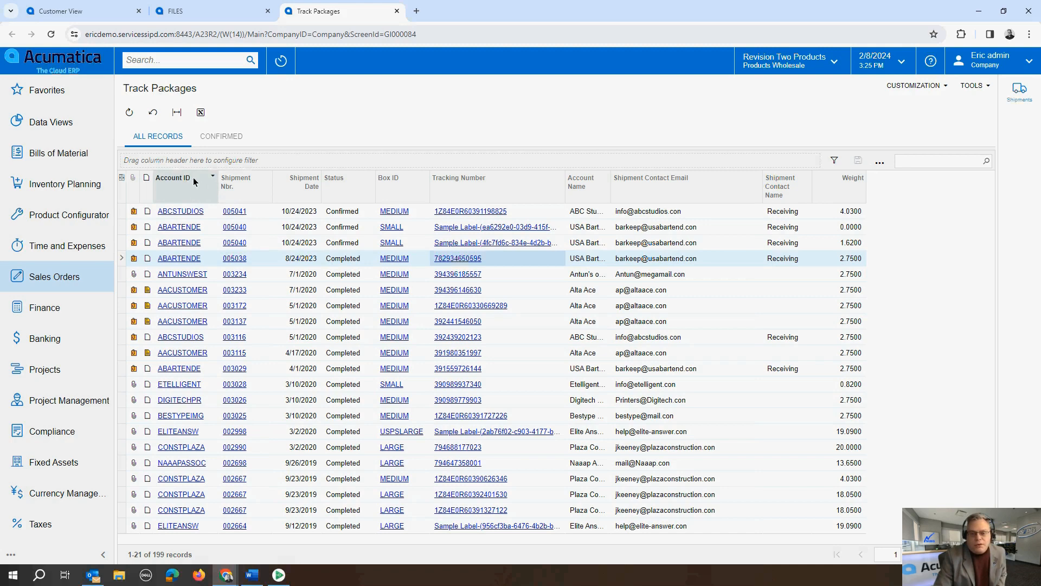
Step: Filter the Track Packages list by account ID equal to the USA Bartending School account
{"action": "left_click", "coordinate": [917, 160]}
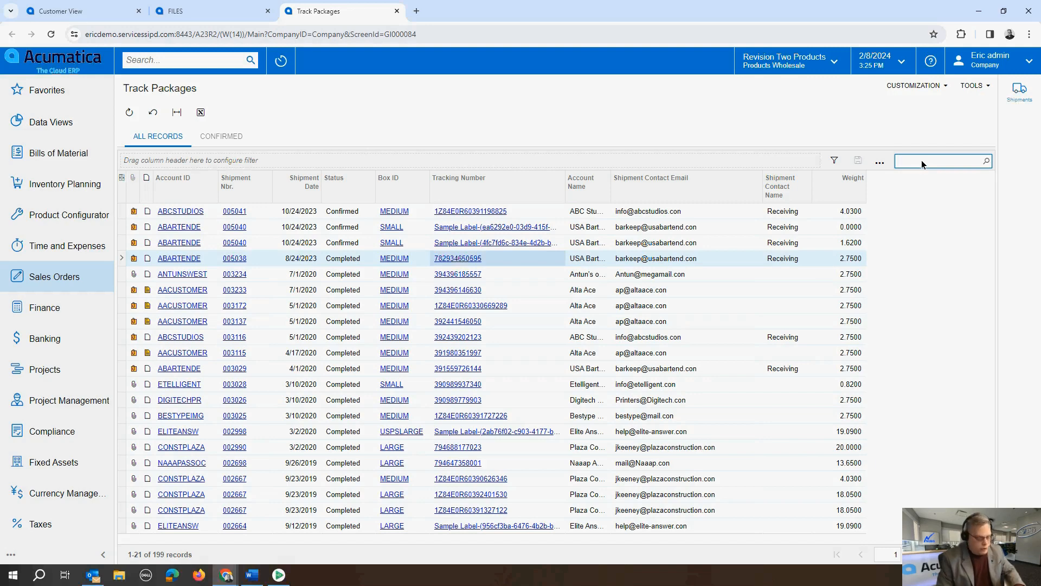
{"action": "left_click", "coordinate": [189, 177]}
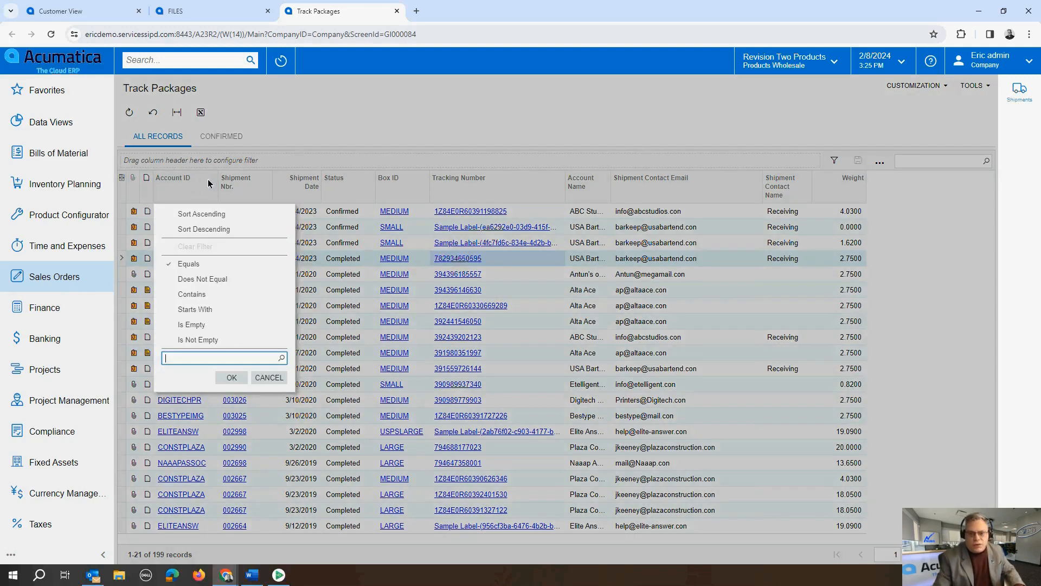
{"action": "left_click", "coordinate": [281, 358]}
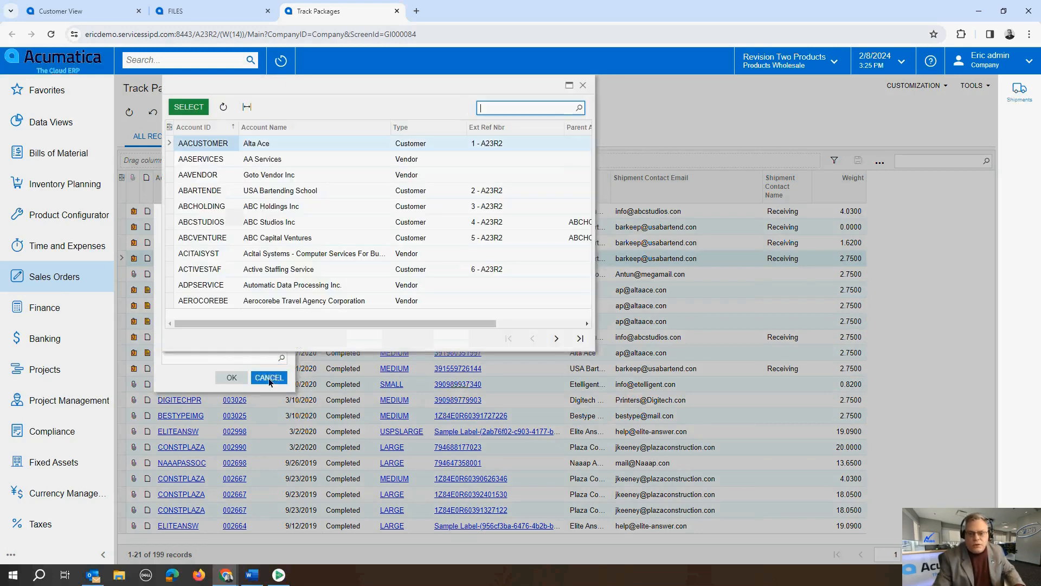
{"action": "double_click", "coordinate": [235, 191]}
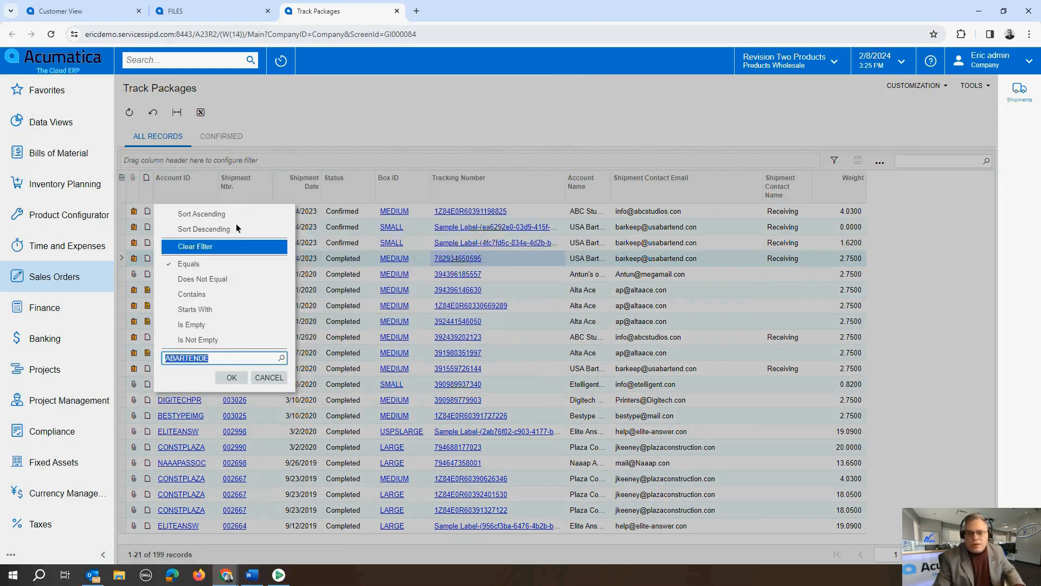
{"action": "left_click", "coordinate": [232, 376]}
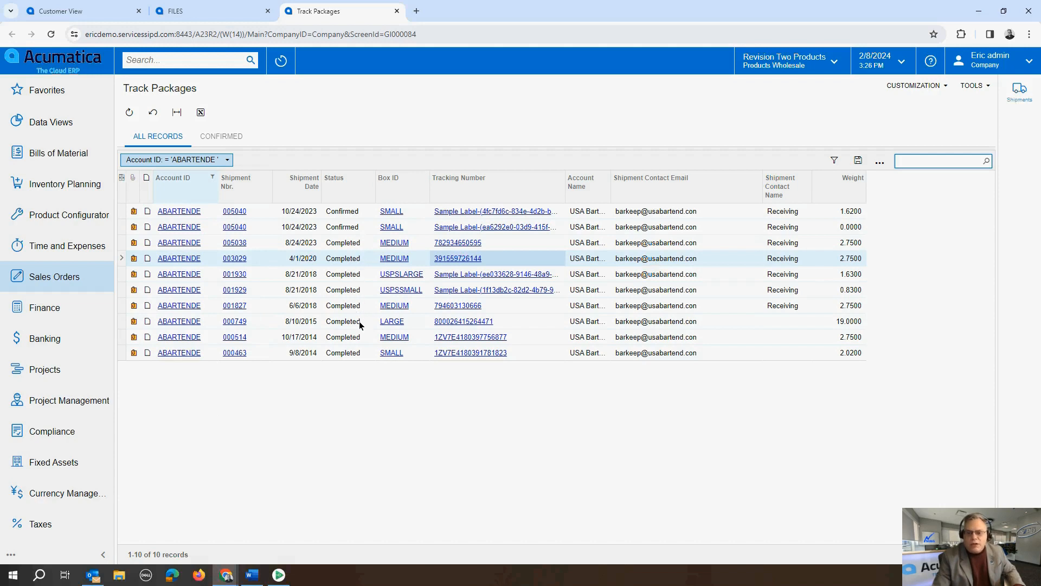
Step: Check the carrier tracking page and the attached files for the completed shipment dated 8/24/2023
{"action": "left_click", "coordinate": [346, 243]}
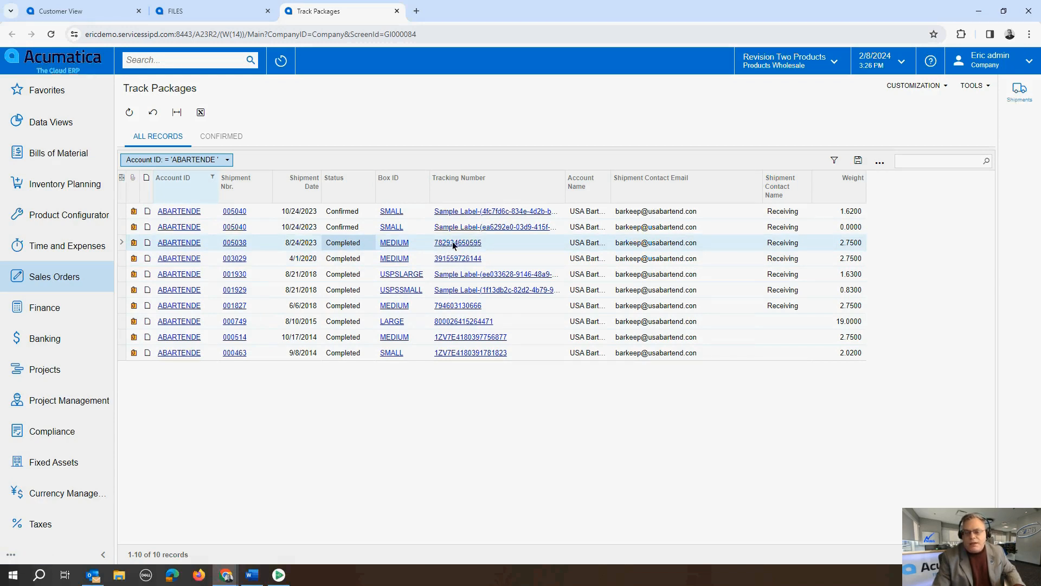
{"action": "left_click", "coordinate": [477, 243]}
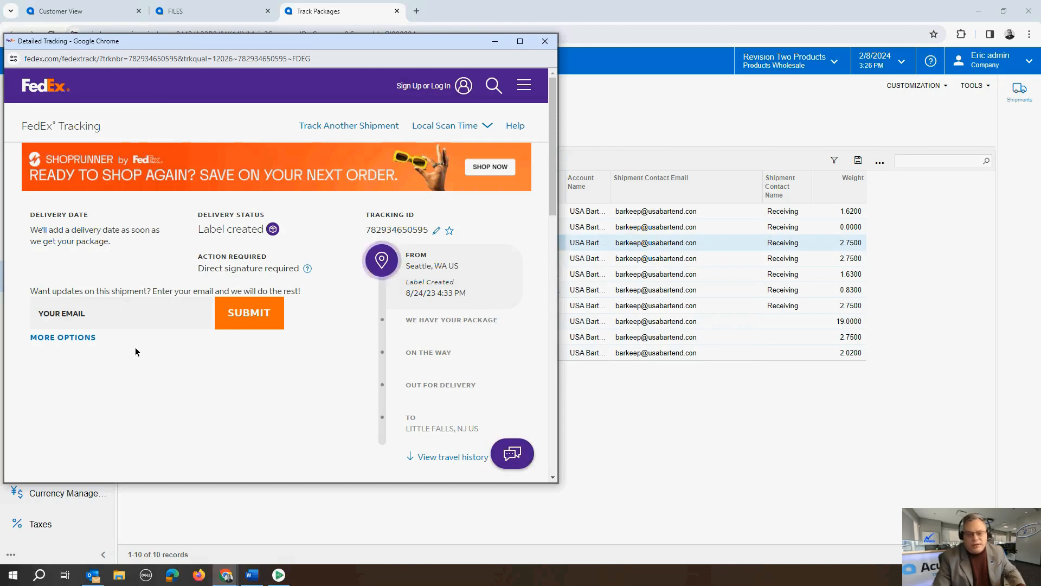
{"action": "left_click", "coordinate": [546, 41]}
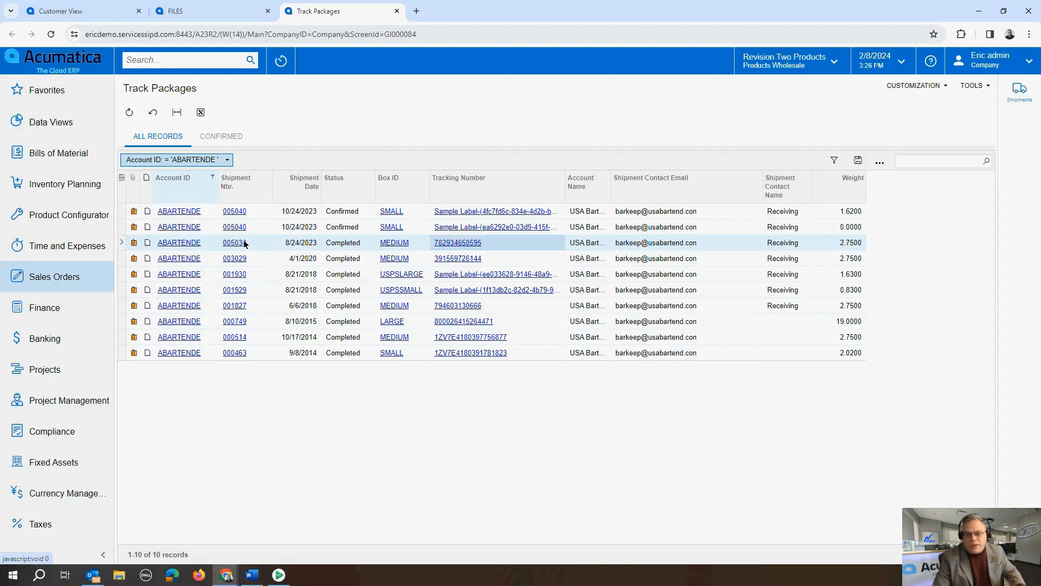
{"action": "left_click", "coordinate": [134, 244]}
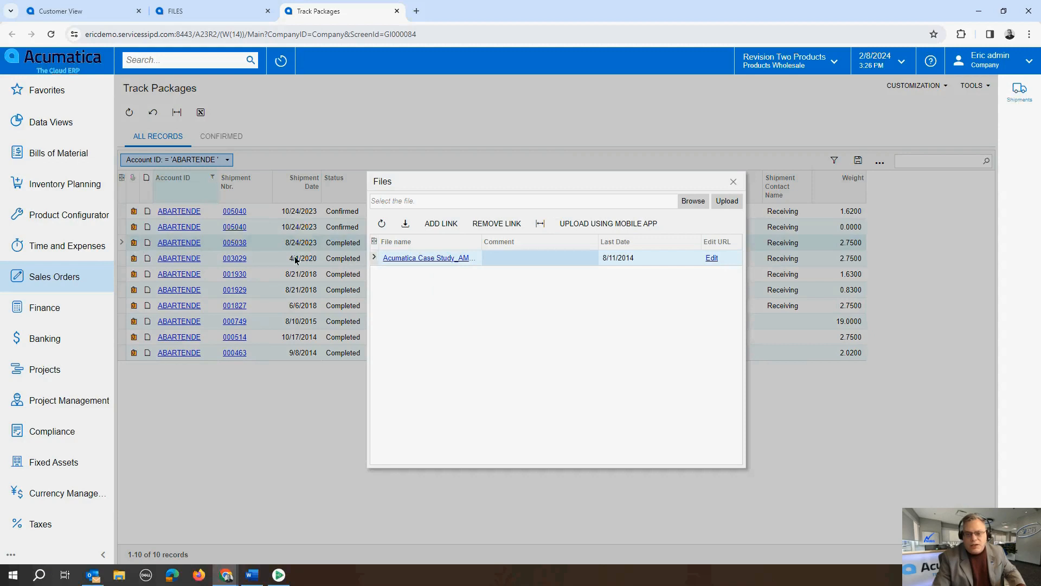
{"action": "left_click", "coordinate": [733, 183]}
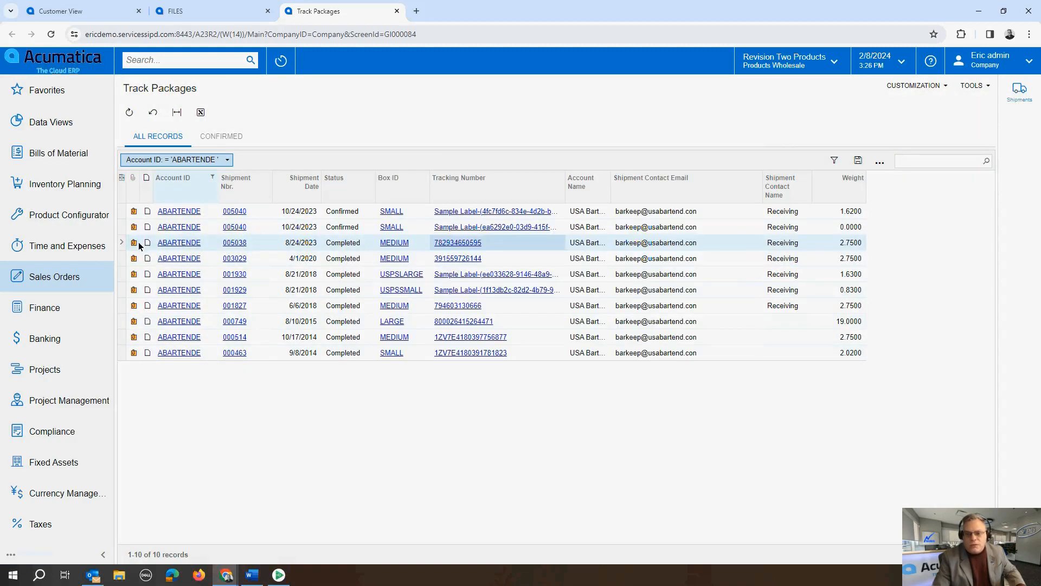
Step: Open the 8/24/2023 shipment record and view the shipping label attached to its medium package
{"action": "left_click", "coordinate": [233, 243]}
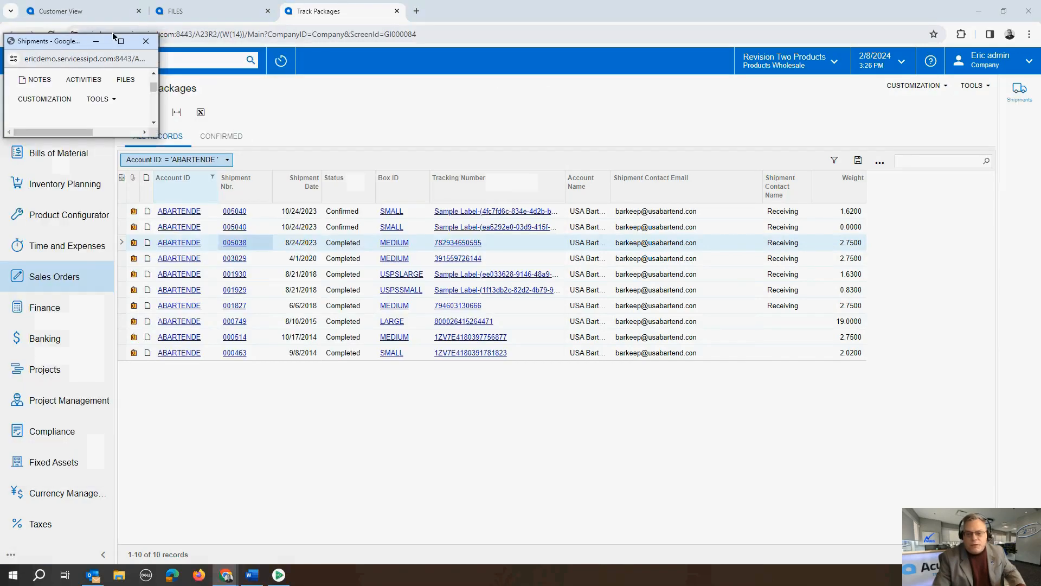
{"action": "left_click", "coordinate": [121, 43]}
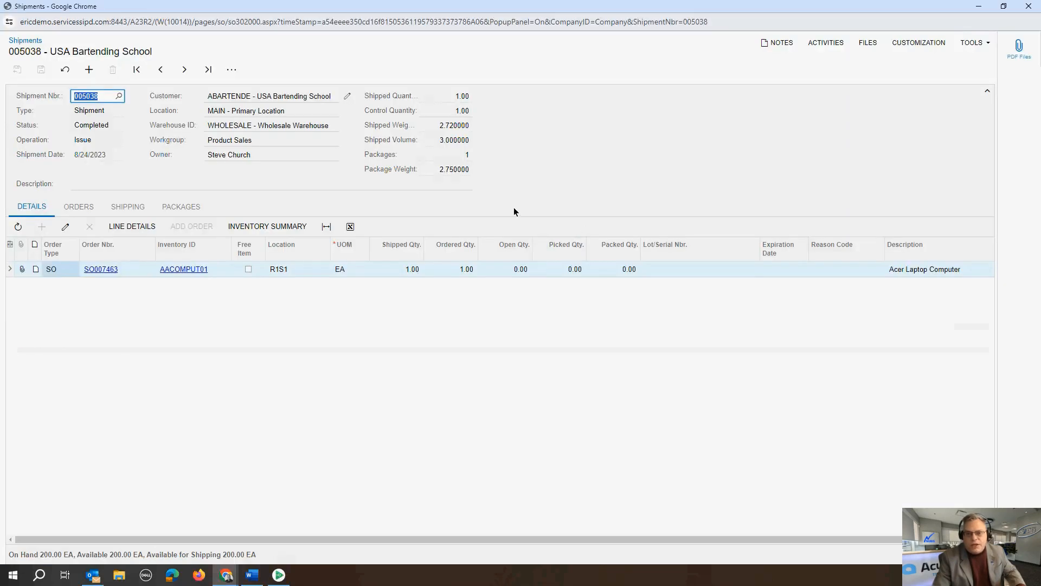
{"action": "left_click", "coordinate": [205, 208]}
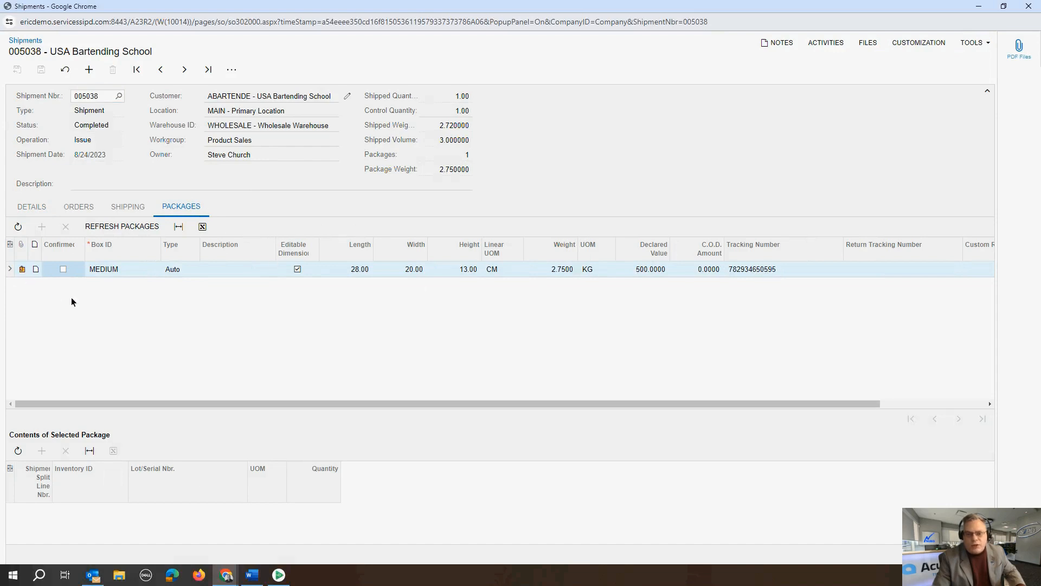
{"action": "left_click", "coordinate": [22, 269]}
{"action": "left_click", "coordinate": [408, 240]}
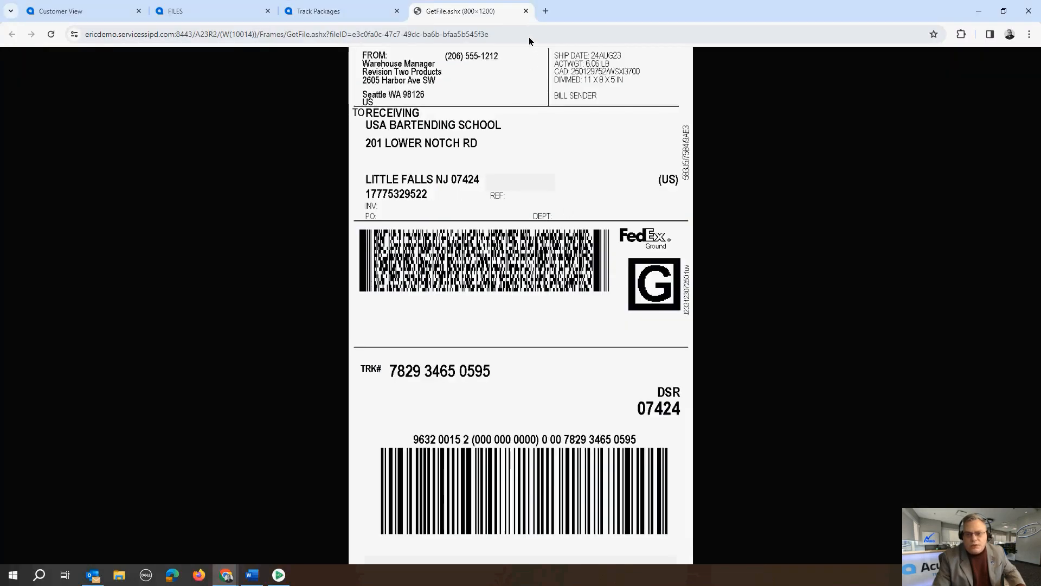
{"action": "left_click", "coordinate": [525, 11]}
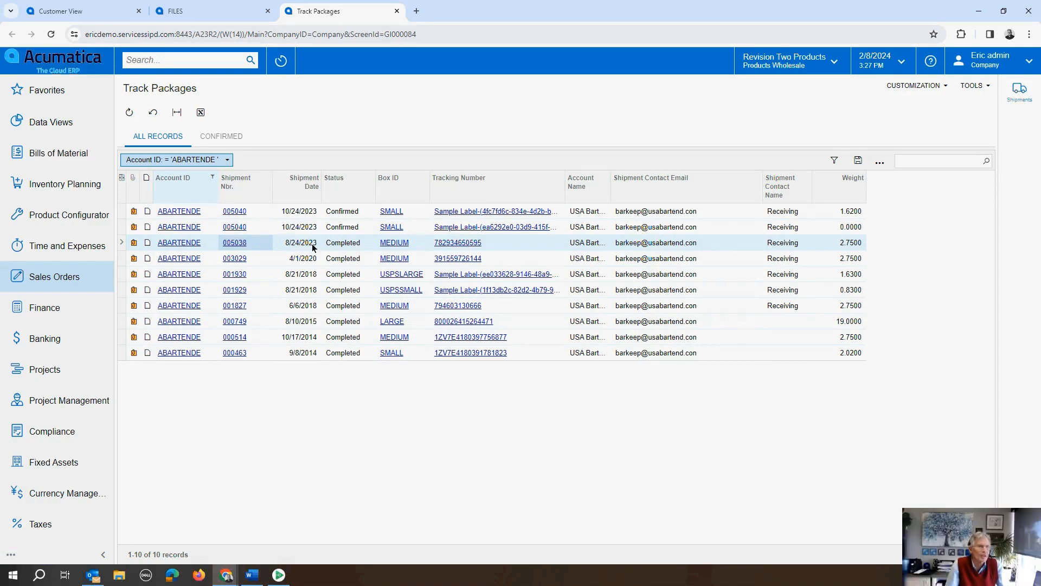
Step: Reopen the 8/24/2023 shipment record and show its package lines
{"action": "left_click", "coordinate": [234, 244]}
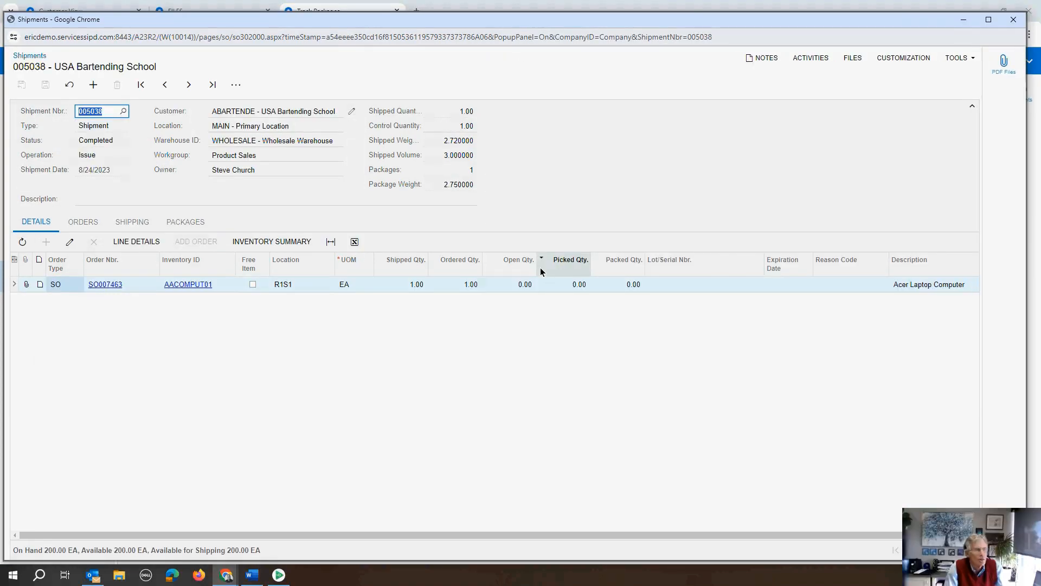
{"action": "left_click_drag", "start_coordinate": [626, 20], "coordinate": [635, 41]}
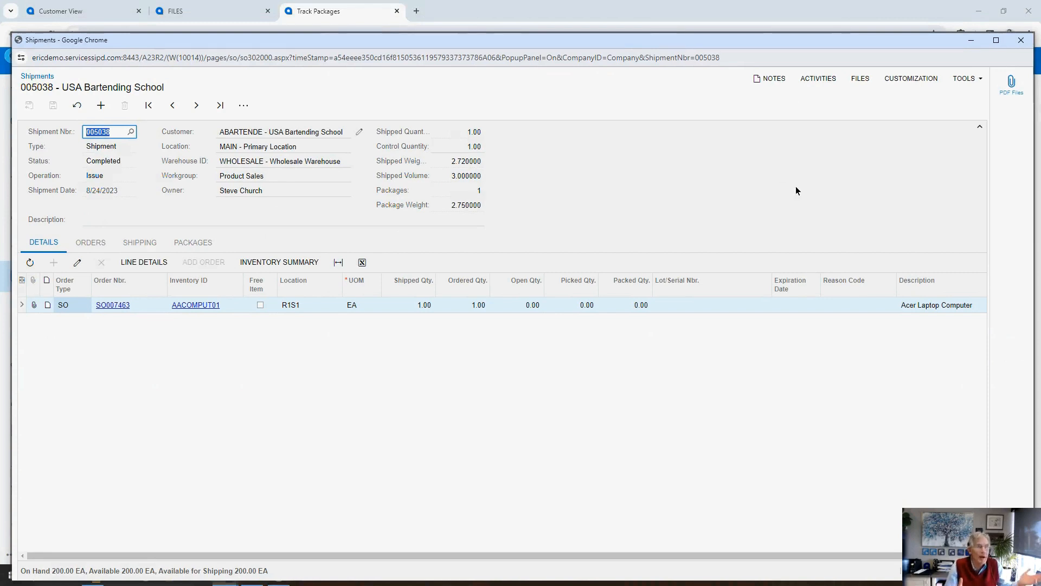
{"action": "left_click", "coordinate": [213, 245]}
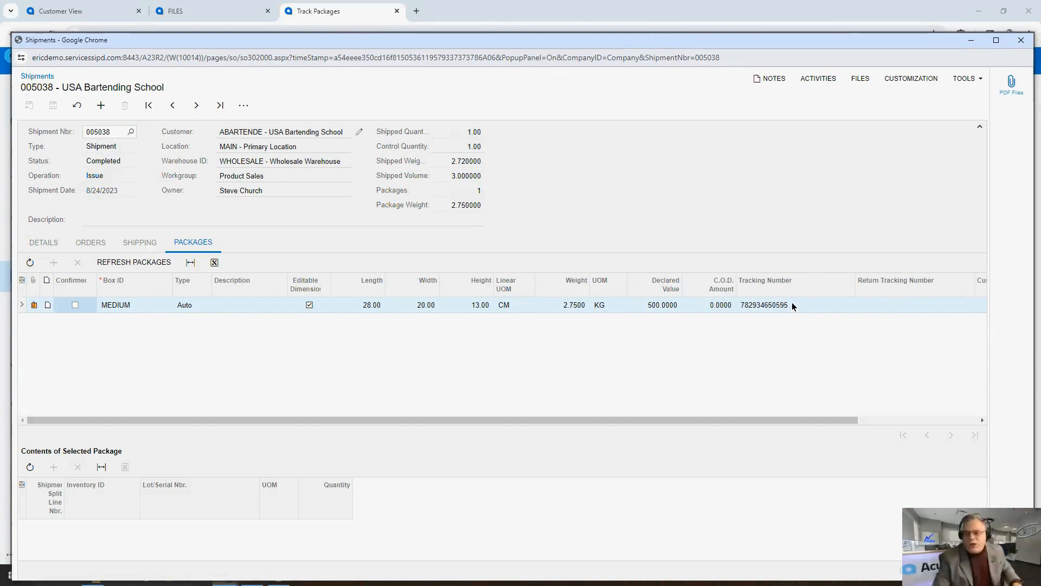
Step: Inspect the element properties of the packages grid's Tracking Number column, highlight its data field name, and close the shipment window
{"action": "left_click", "coordinate": [922, 82]}
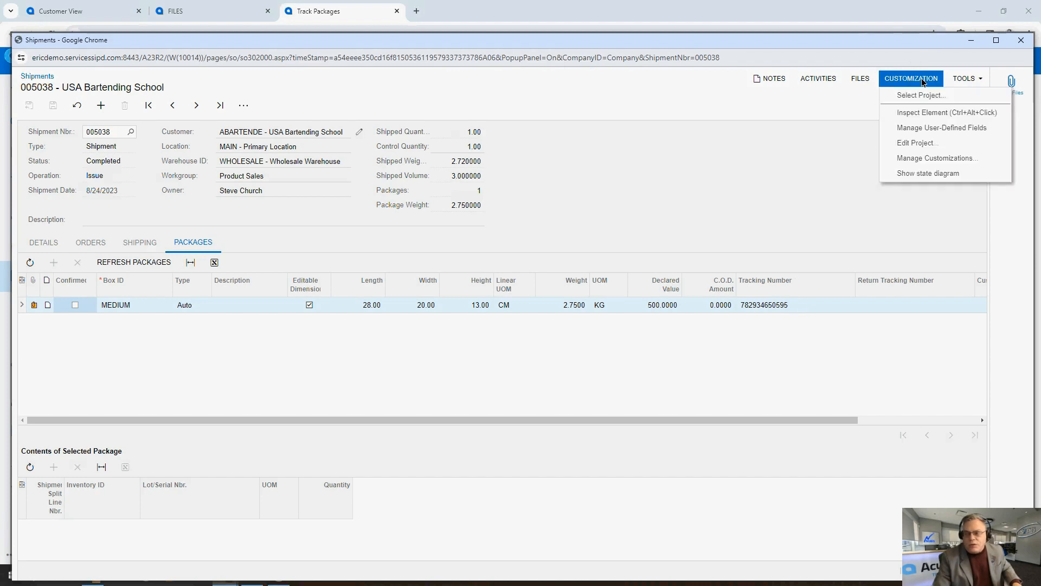
{"action": "left_click", "coordinate": [940, 114]}
{"action": "left_click", "coordinate": [792, 293]}
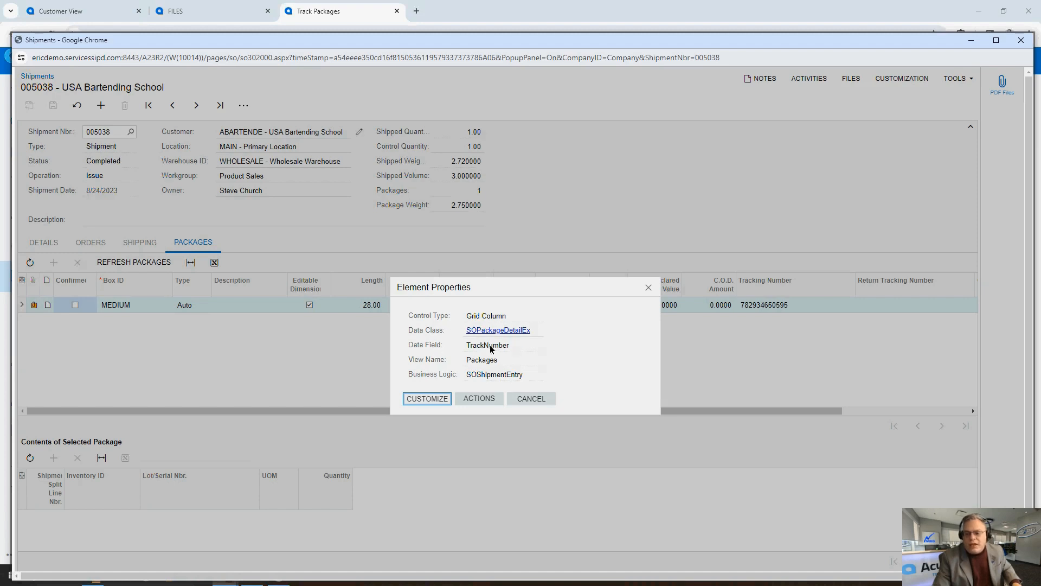
{"action": "double_click", "coordinate": [518, 348]}
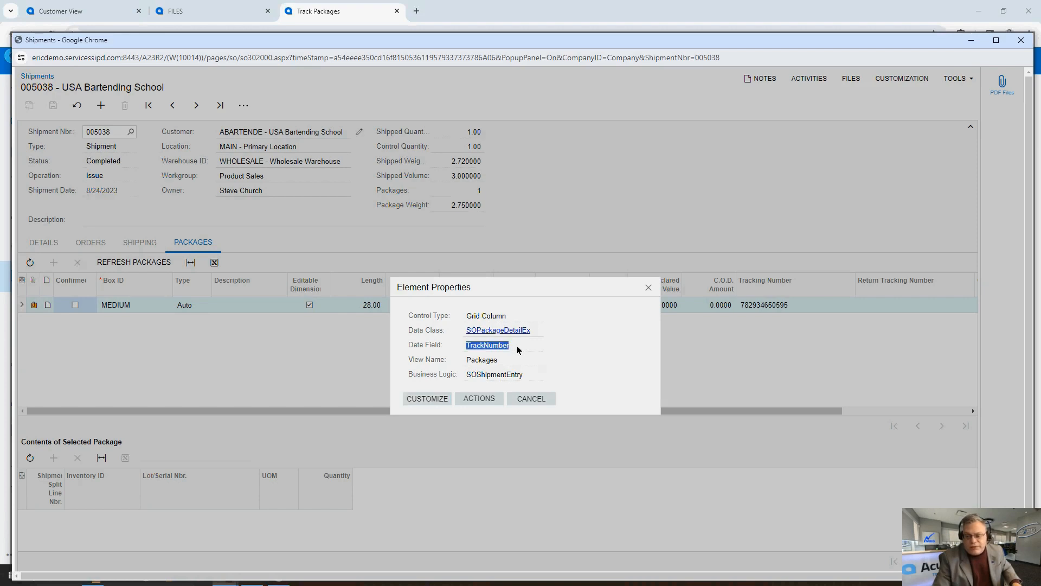
{"action": "left_click", "coordinate": [648, 288]}
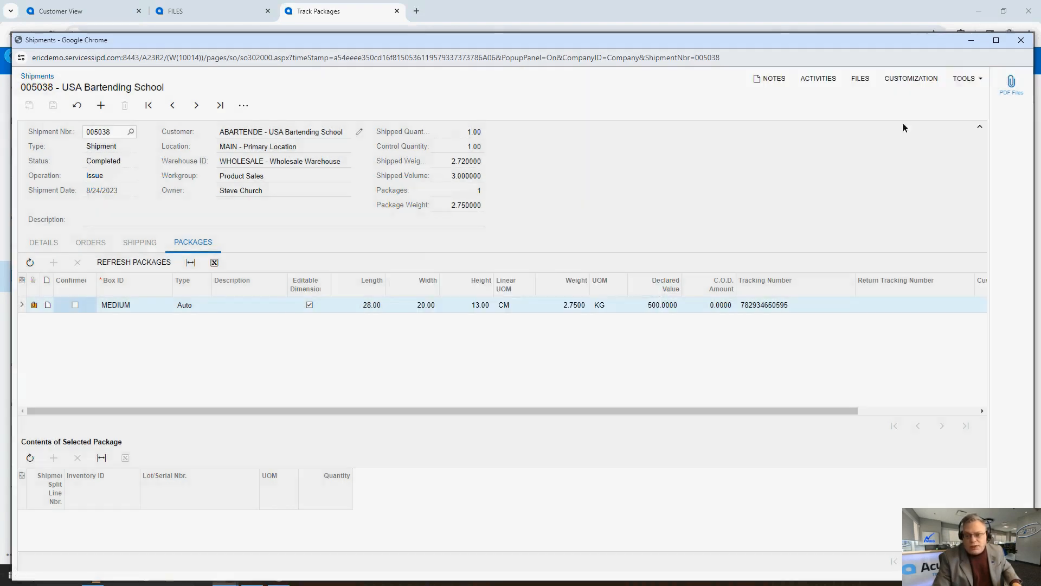
{"action": "left_click", "coordinate": [1021, 40]}
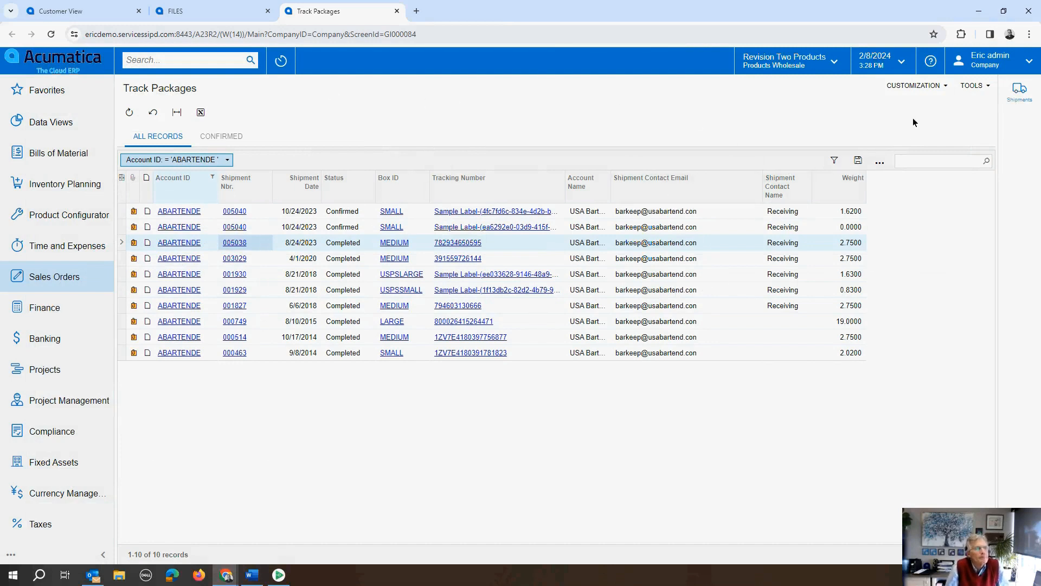
Step: Open the Track Packages generic inquiry definition for editing and examine its SOPackageDetail table and results grid fields
{"action": "left_click", "coordinate": [915, 86]}
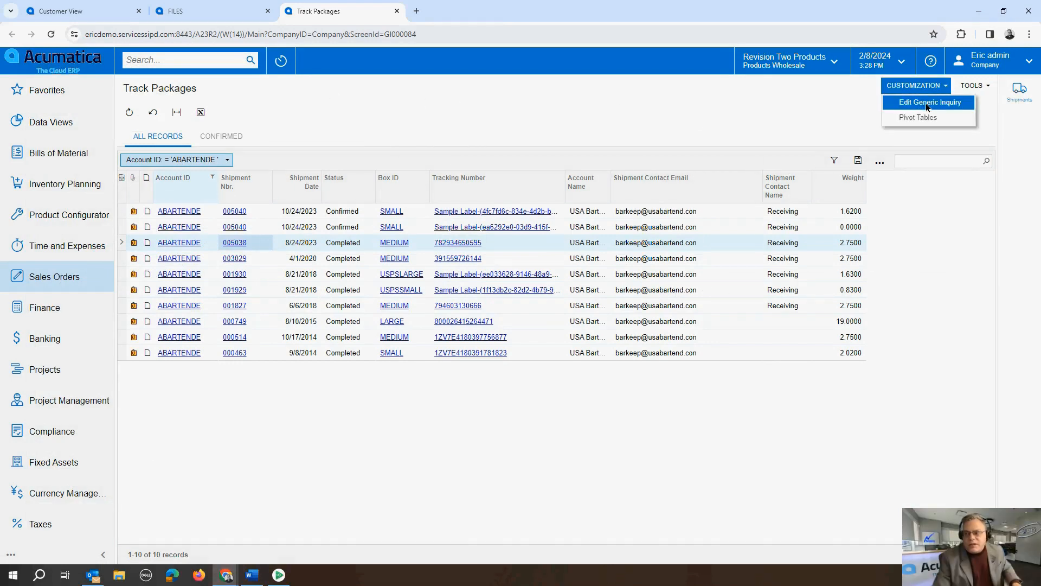
{"action": "left_click", "coordinate": [926, 103]}
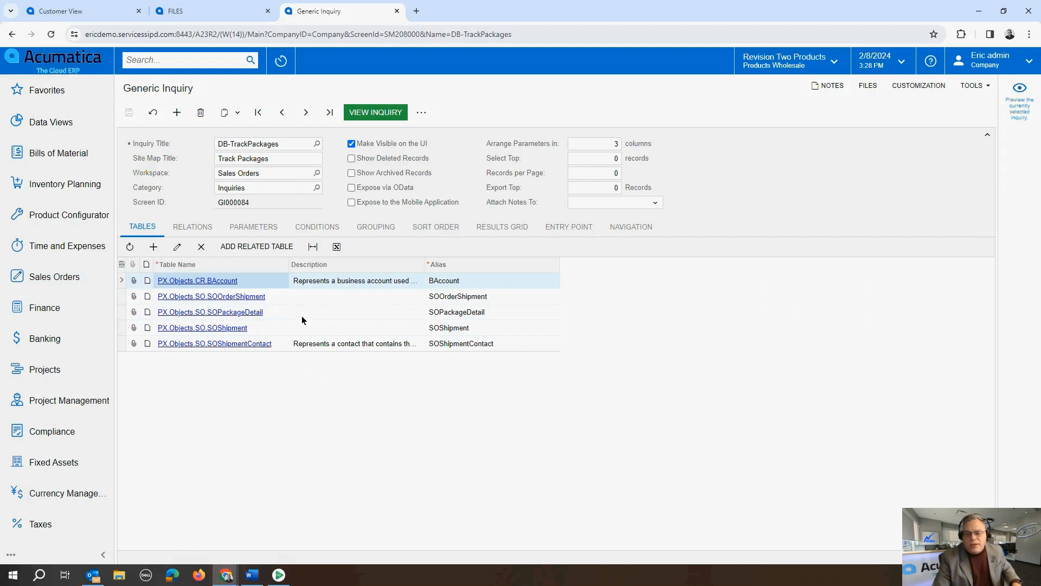
{"action": "left_click", "coordinate": [285, 312]}
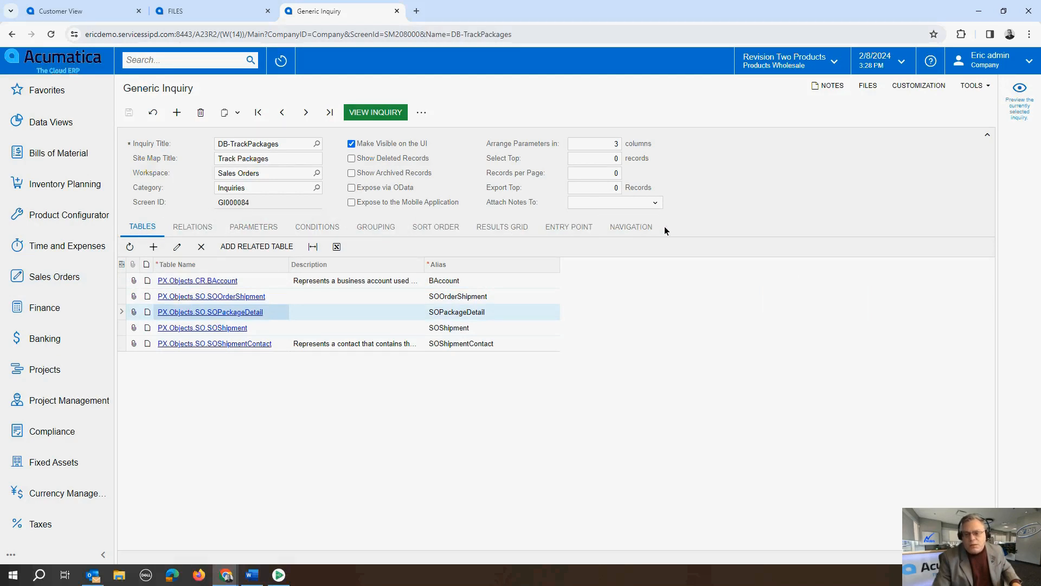
{"action": "left_click", "coordinate": [511, 224]}
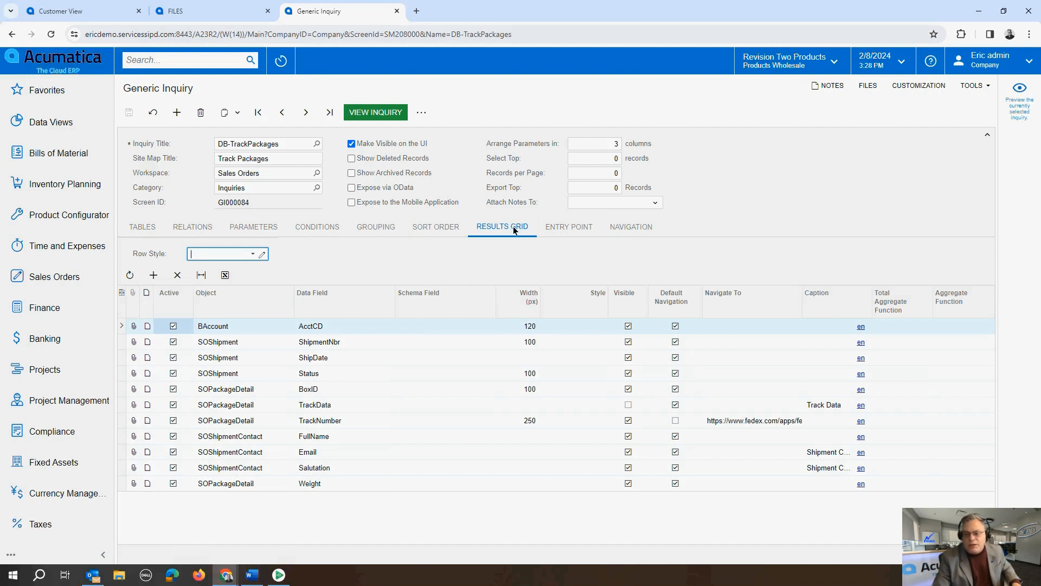
Step: Examine the Track Packages inquiry's navigation targets and run the inquiry with its Shipments side panel open
{"action": "left_click", "coordinate": [636, 226]}
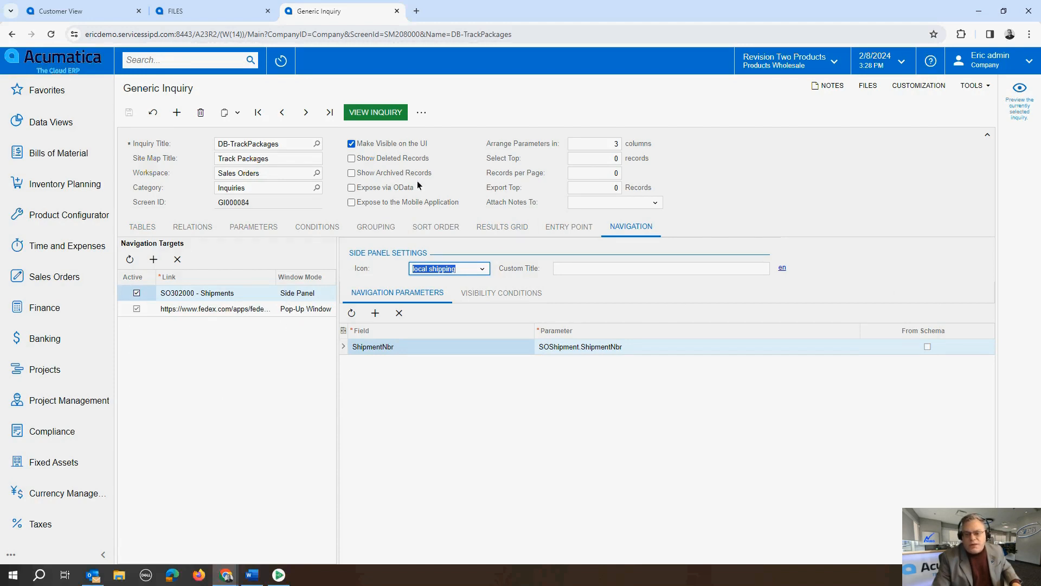
{"action": "left_click", "coordinate": [378, 112]}
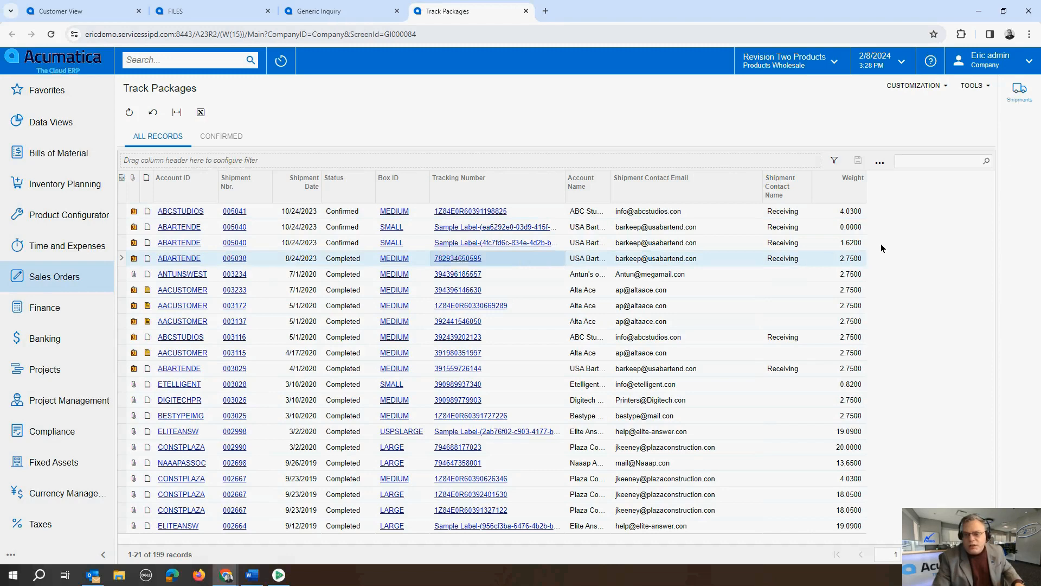
{"action": "left_click", "coordinate": [1022, 91]}
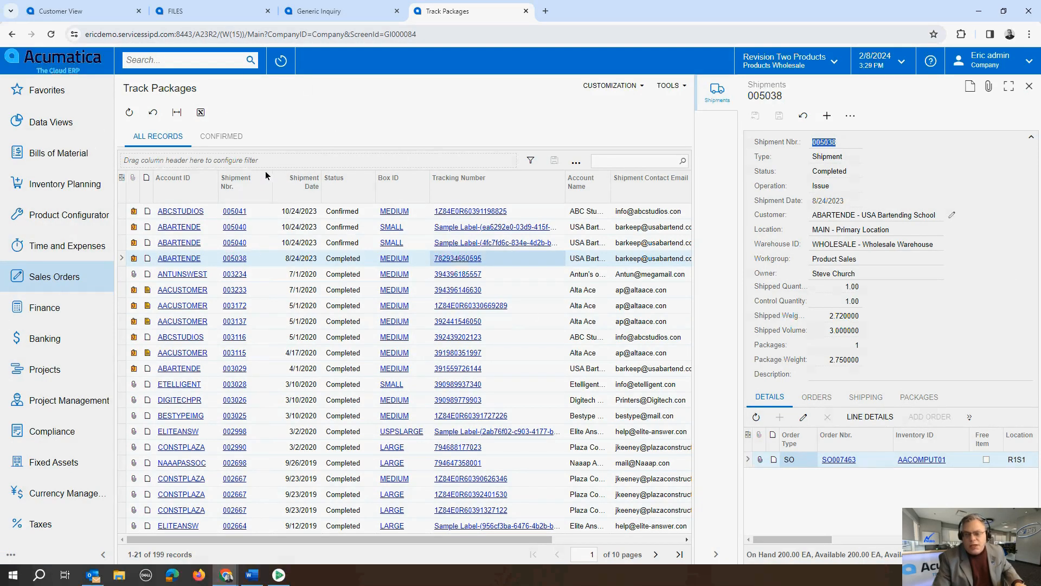
Step: View the 8/24/2023 shipment in its own window, close it, and preview the neighbouring shipments one by one in the side panel
{"action": "left_click", "coordinate": [236, 259]}
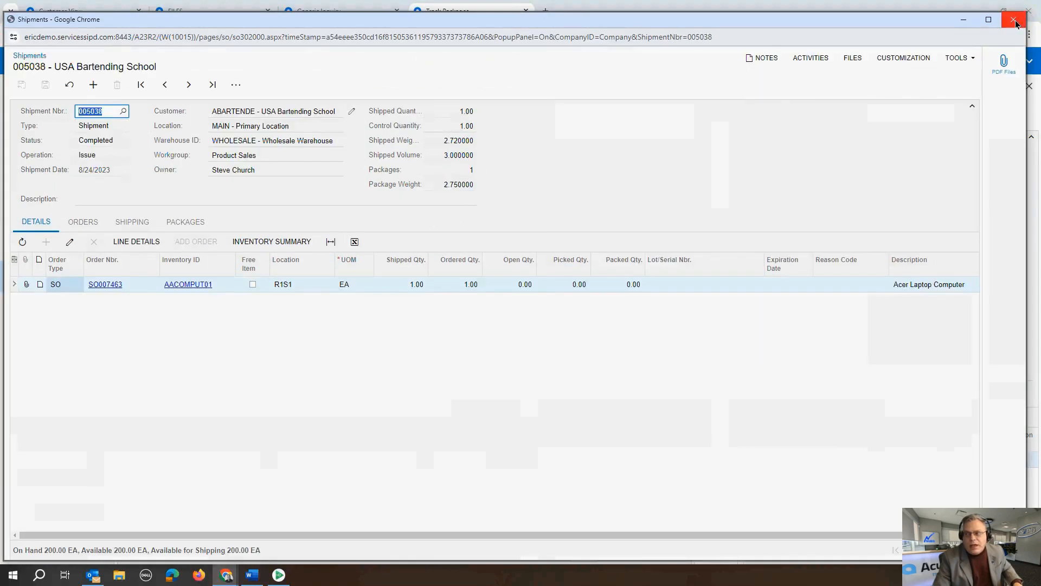
{"action": "left_click", "coordinate": [1013, 19]}
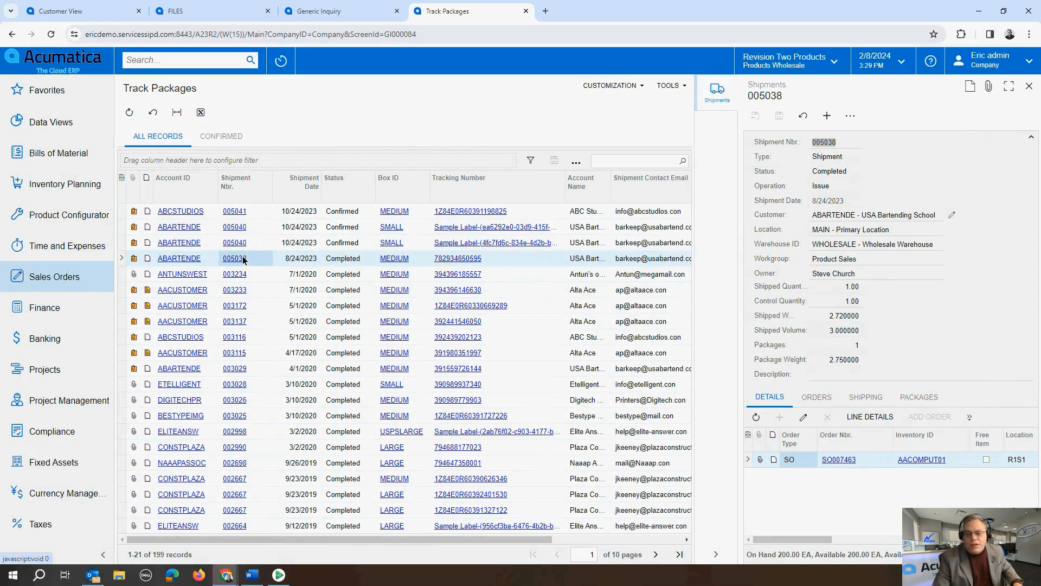
{"action": "left_click", "coordinate": [305, 274]}
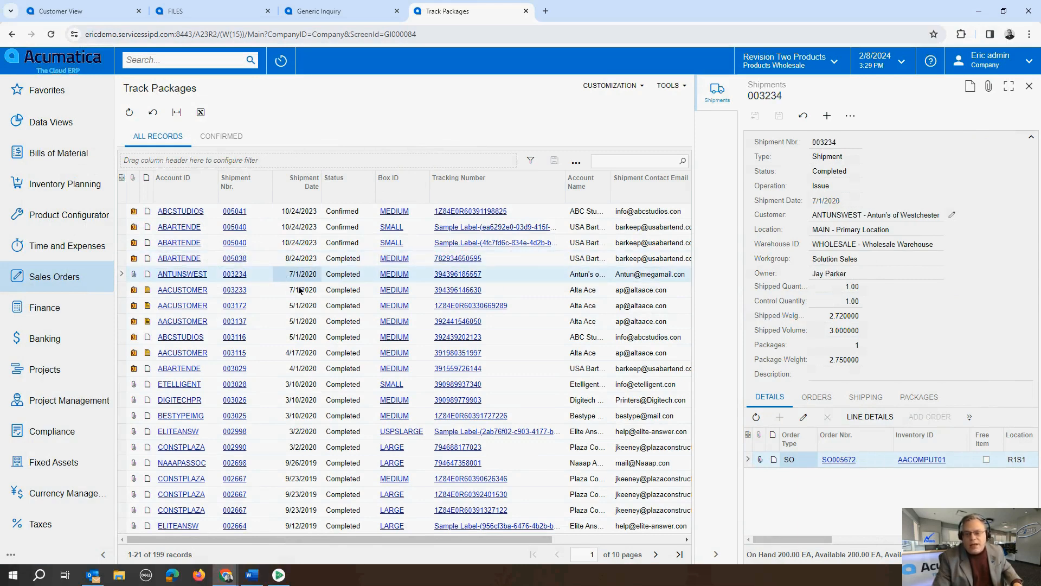
{"action": "left_click", "coordinate": [299, 290]}
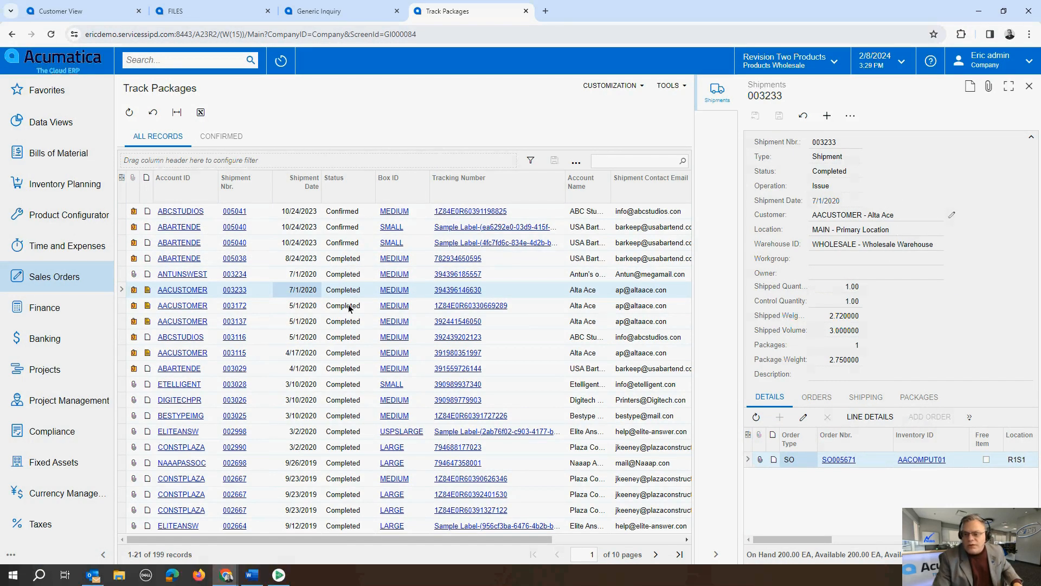
{"action": "left_click", "coordinate": [317, 304]}
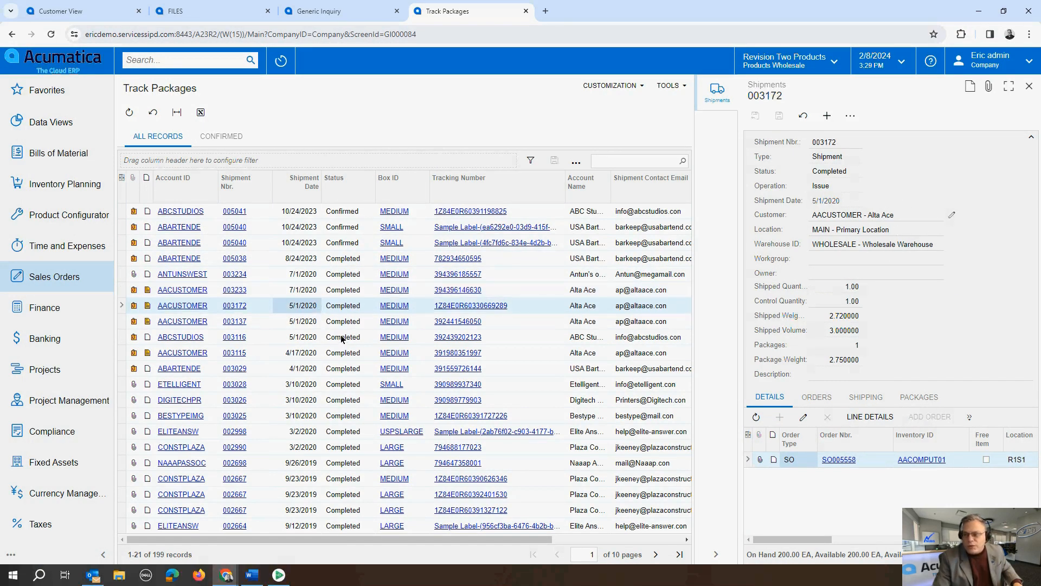
{"action": "left_click", "coordinate": [311, 275]}
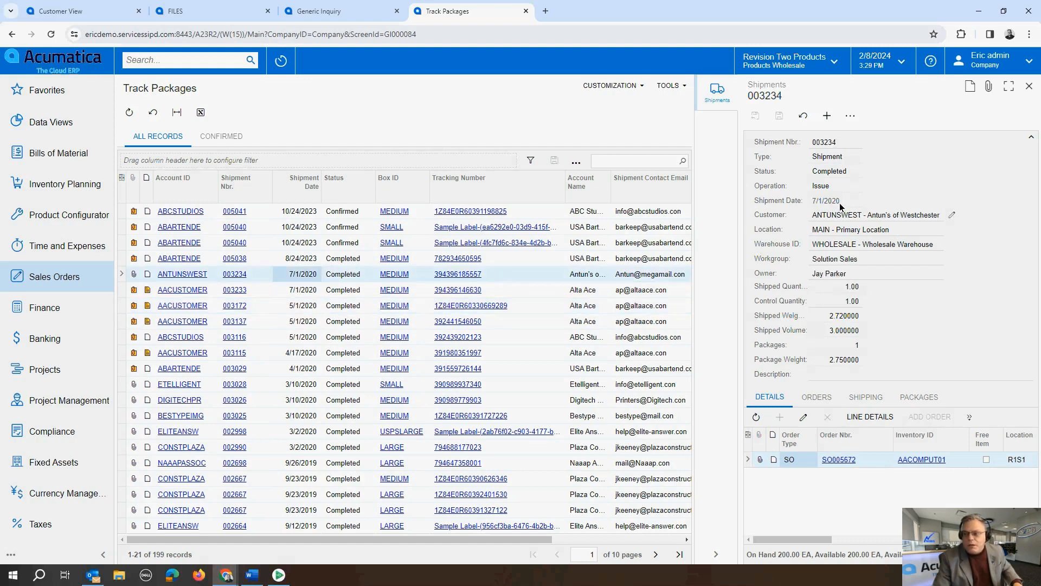
{"action": "left_click", "coordinate": [306, 259]}
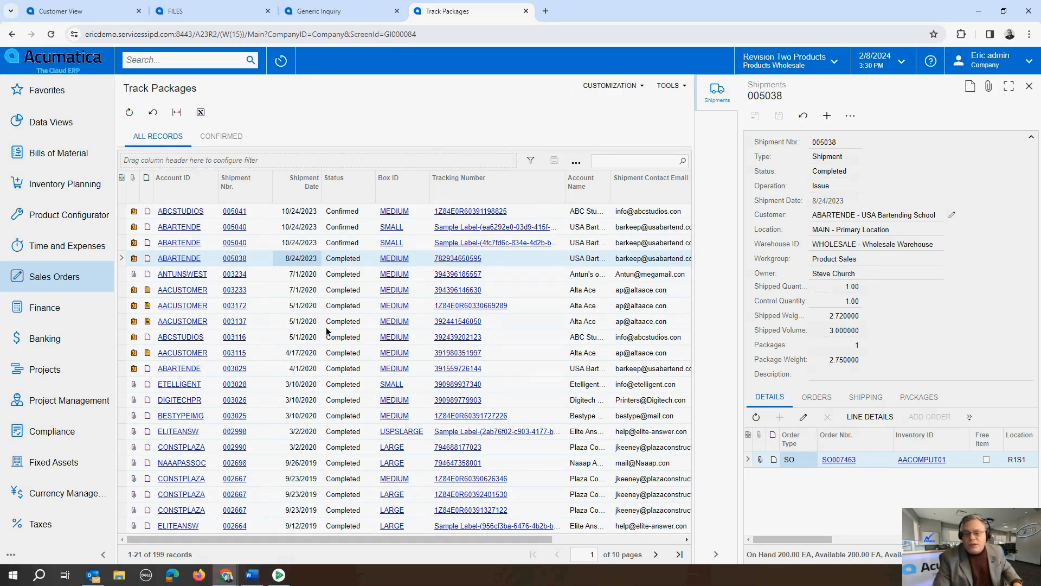
Step: Reopen the generic inquiry definition for editing and examine the ShipmentNbr row of the results grid and the navigation targets
{"action": "left_click", "coordinate": [624, 89]}
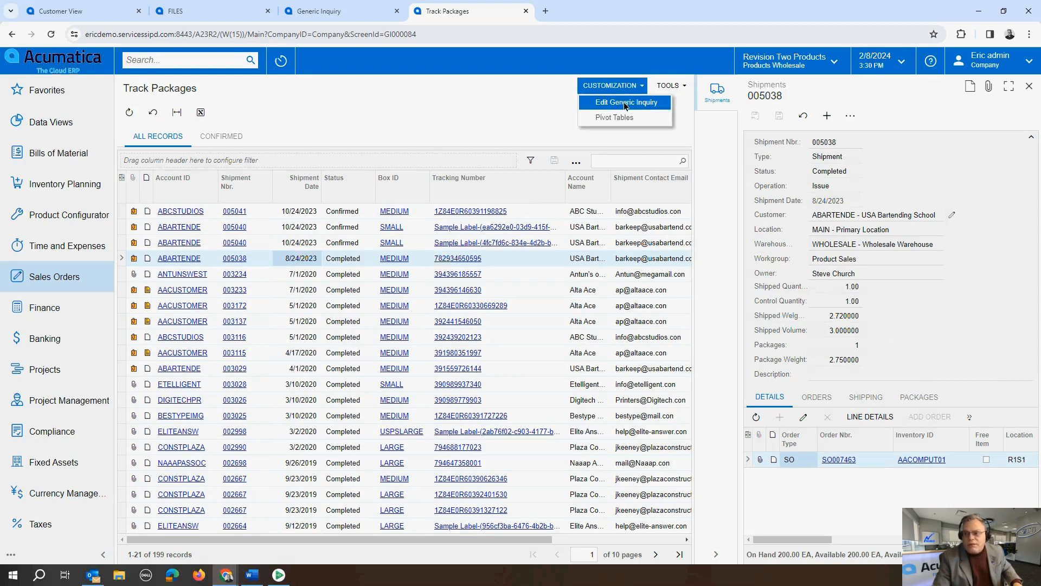
{"action": "left_click", "coordinate": [624, 103]}
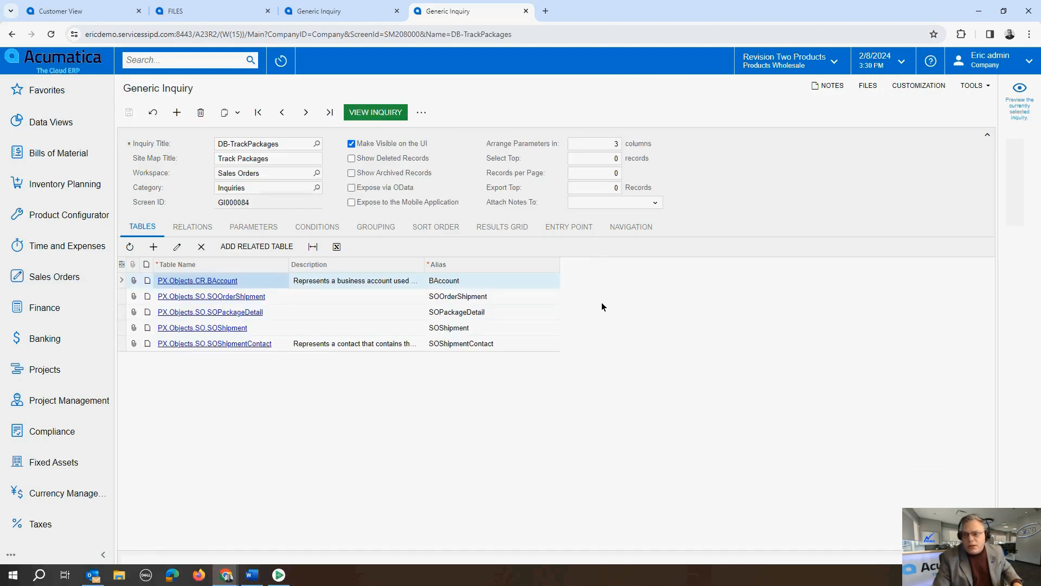
{"action": "left_click", "coordinate": [518, 228]}
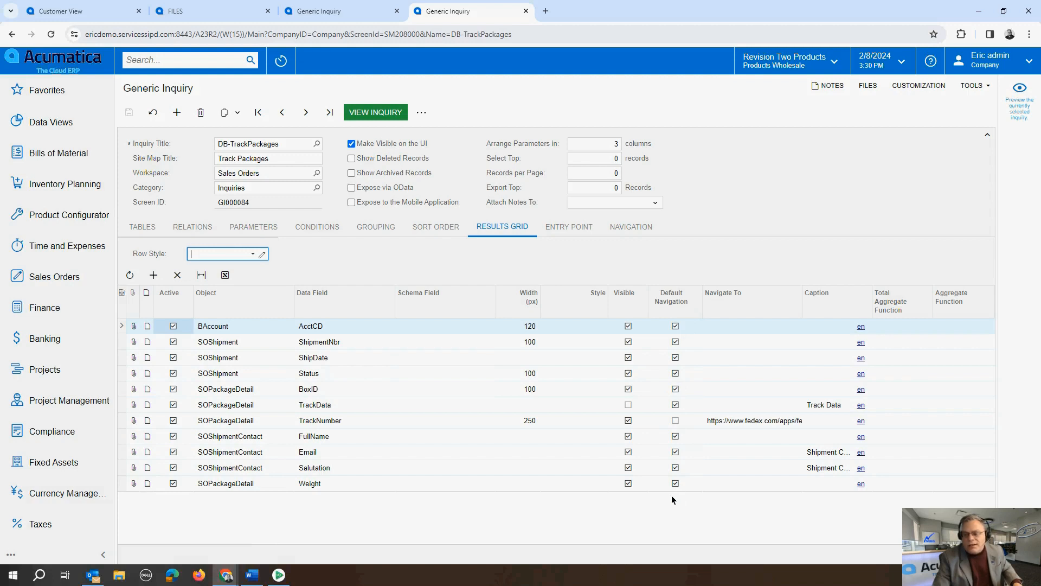
{"action": "left_click", "coordinate": [358, 343]}
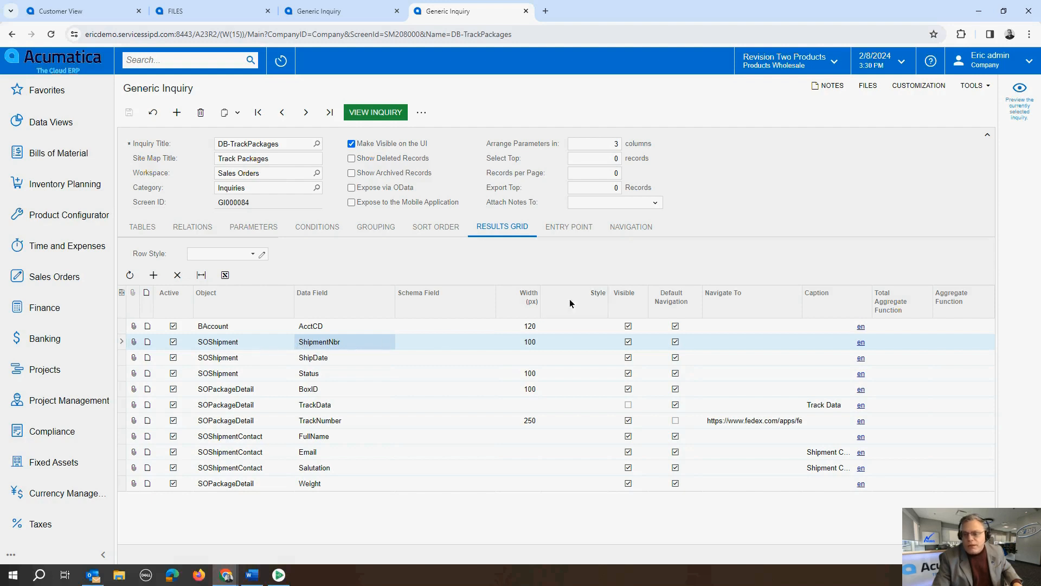
{"action": "left_click", "coordinate": [645, 227]}
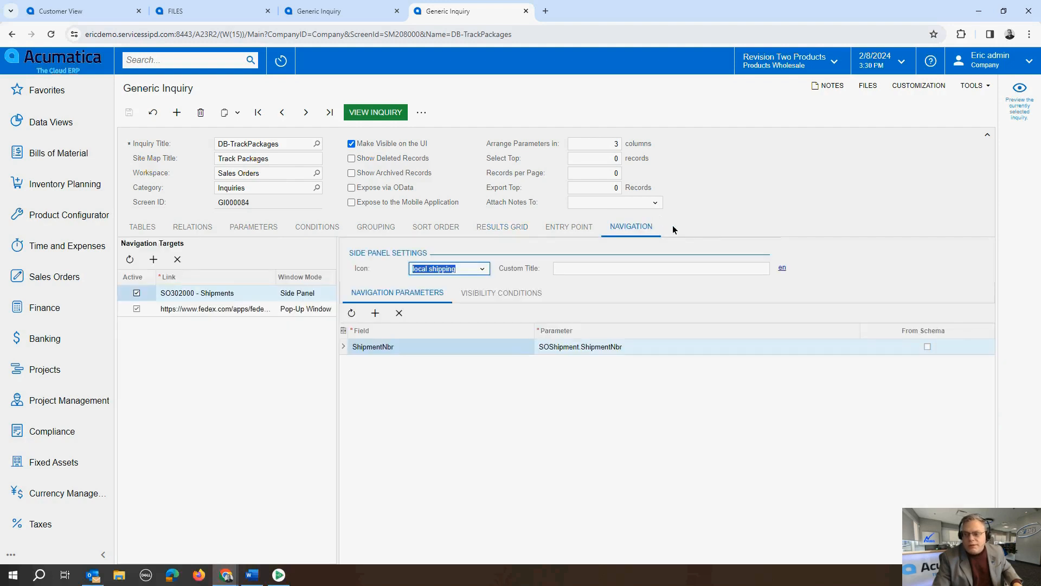
Step: Look up screens matching "shipm" for the Side Panel target's link and highlight the Shipments screen SO.30.20.00 in Sales Orders
{"action": "left_click", "coordinate": [249, 292]}
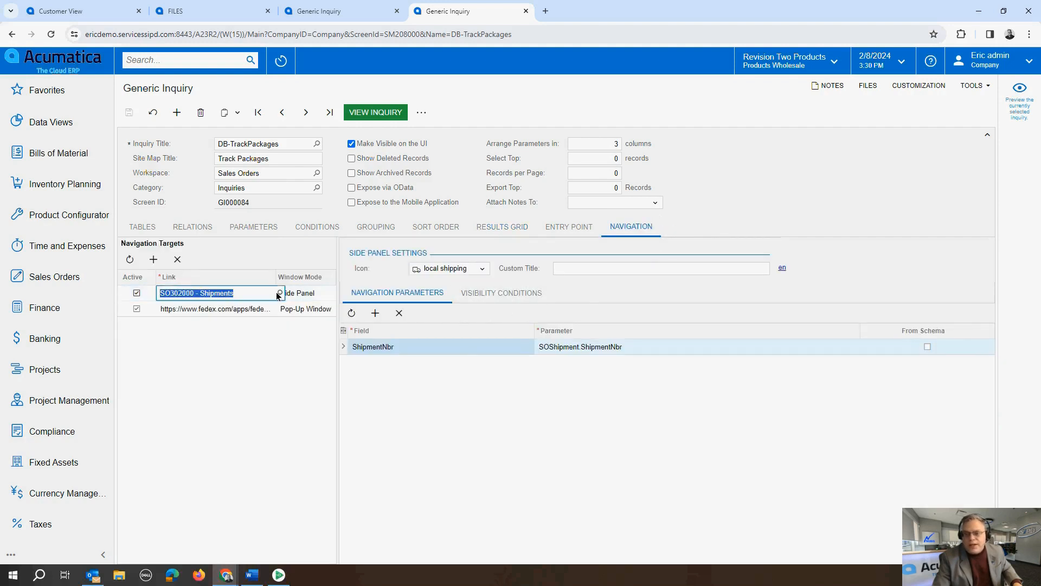
{"action": "left_click", "coordinate": [279, 293]}
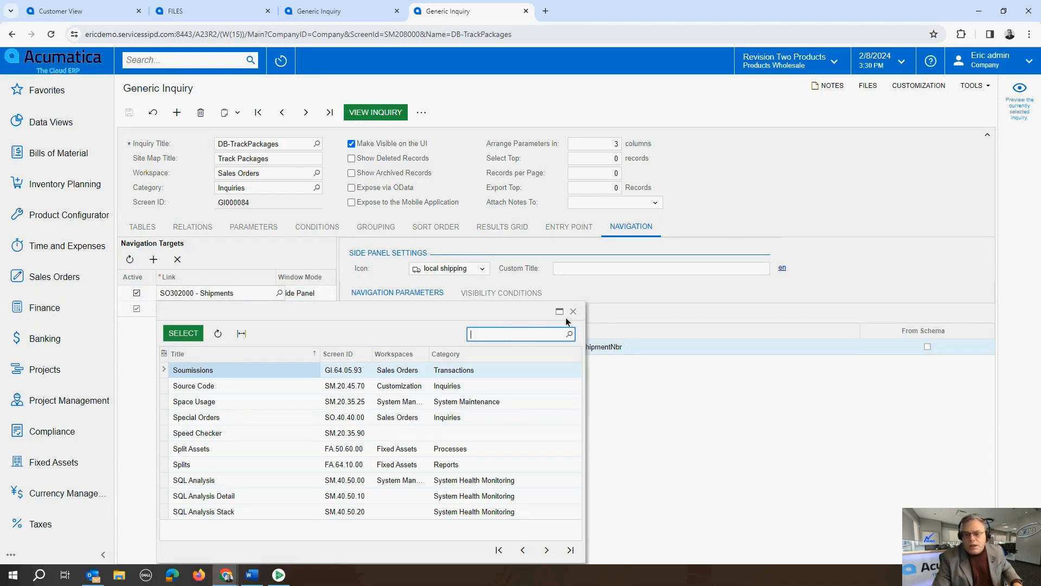
{"action": "type", "text": "shipm"}
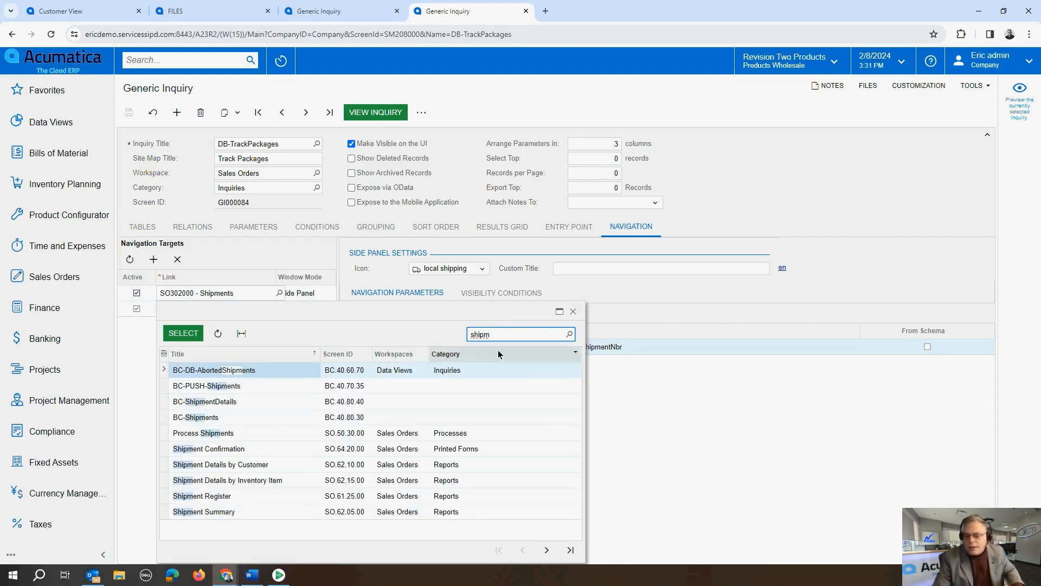
{"action": "left_click", "coordinate": [546, 550]}
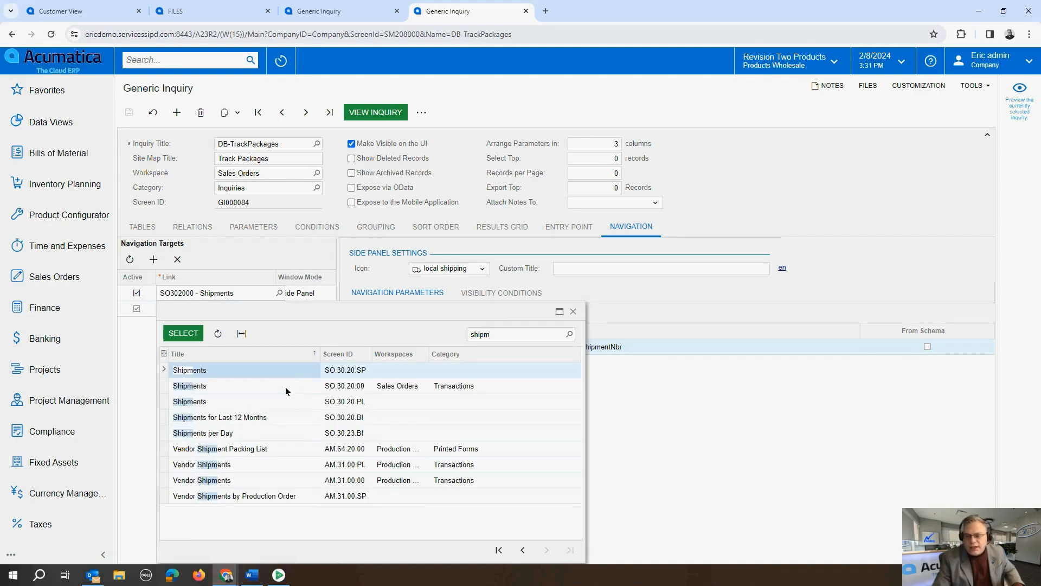
{"action": "left_click", "coordinate": [476, 386]}
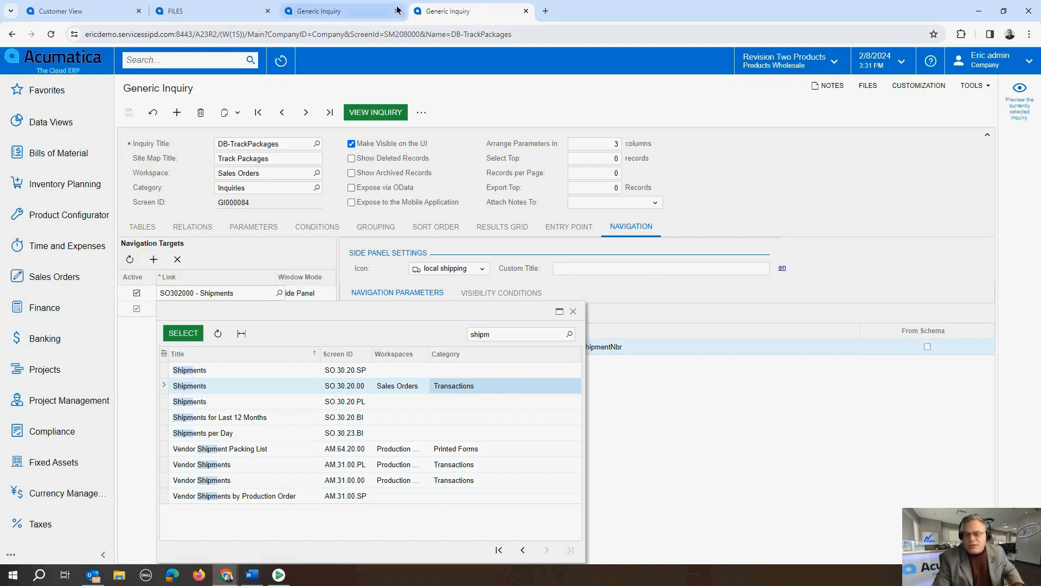
Step: Run the inquiry from the first Generic Inquiry browser tab and view a 10/24/2023 ABARTENDE shipment, closing its window
{"action": "left_click", "coordinate": [340, 9]}
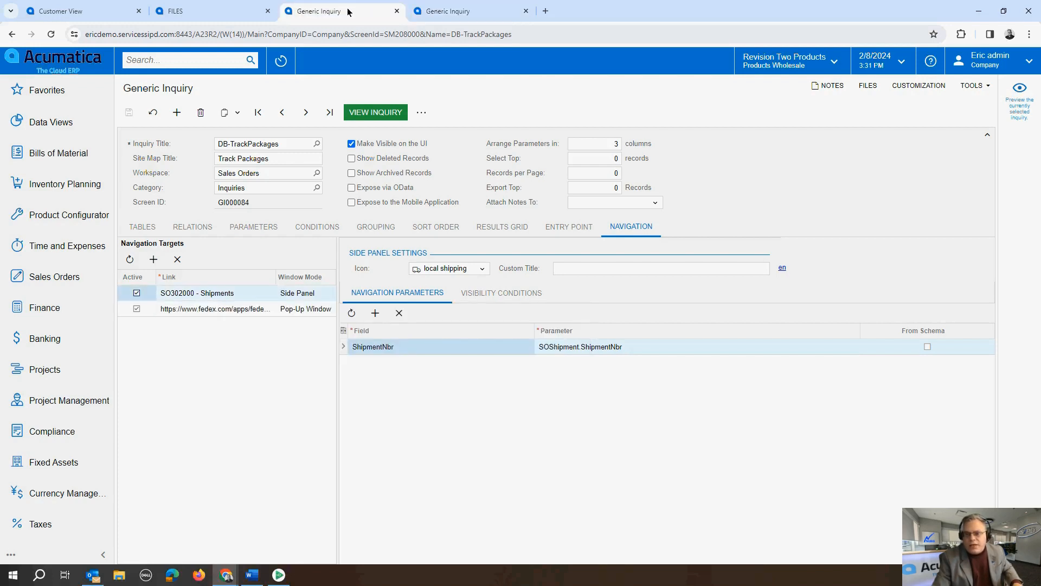
{"action": "left_click", "coordinate": [375, 112]}
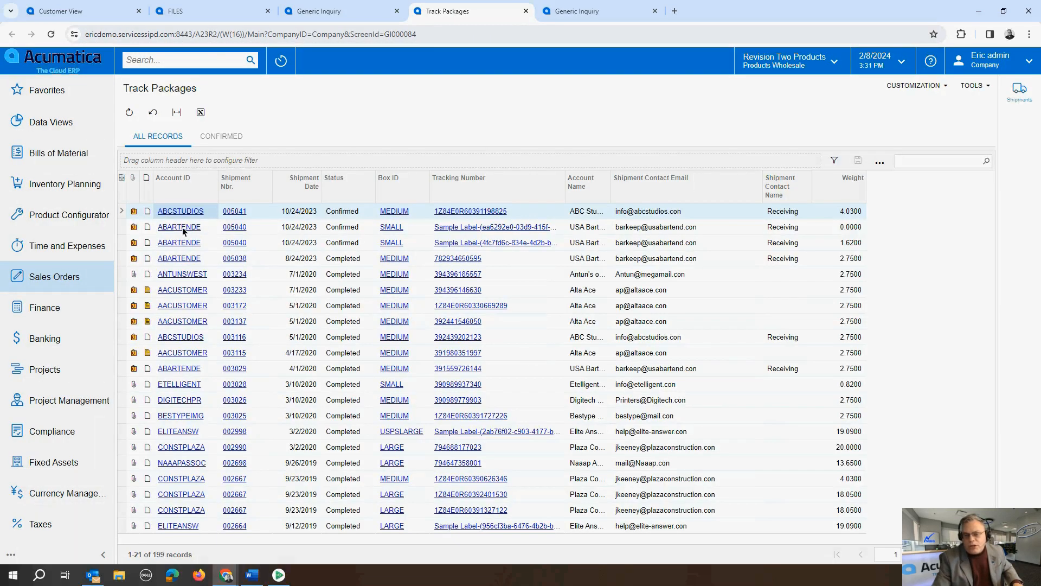
{"action": "left_click", "coordinate": [238, 226]}
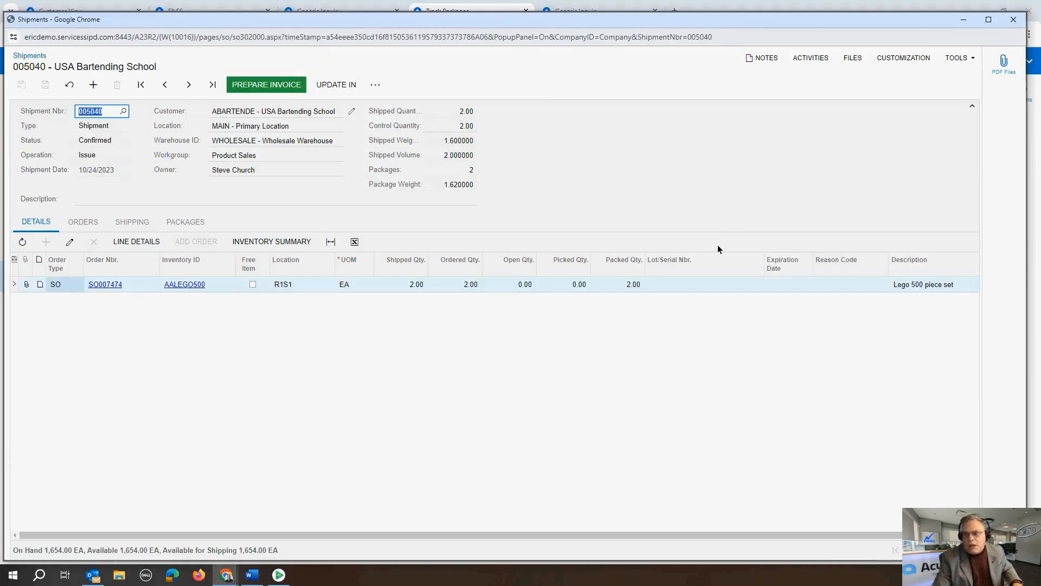
{"action": "left_click", "coordinate": [731, 199]}
{"action": "left_click", "coordinate": [1012, 20]}
Step: Open a shipment from the Sales Orders Shipments list and highlight the screen ID SO302000 in its web address
{"action": "left_click", "coordinate": [66, 271]}
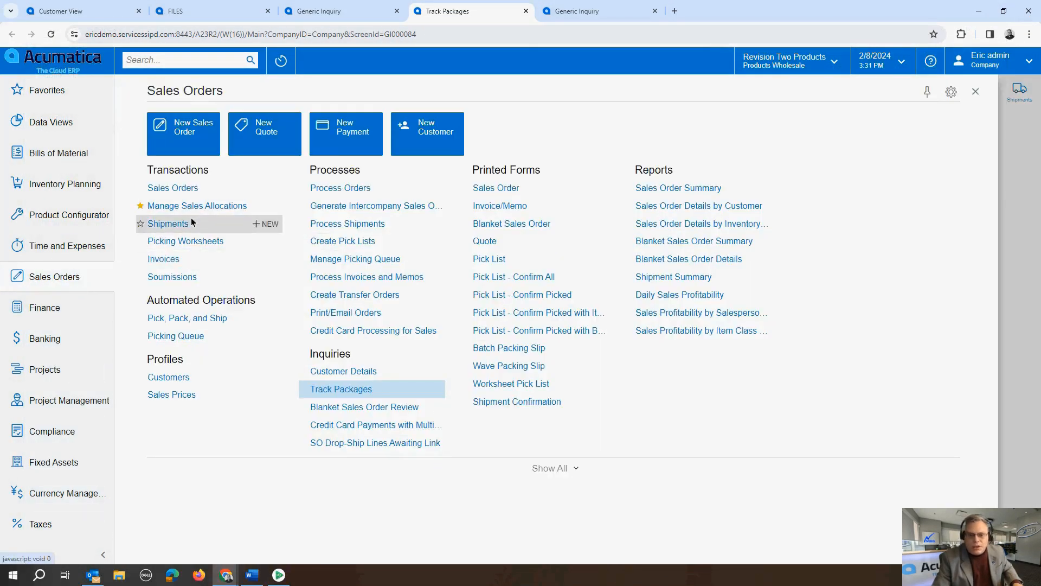
{"action": "left_click", "coordinate": [168, 223]}
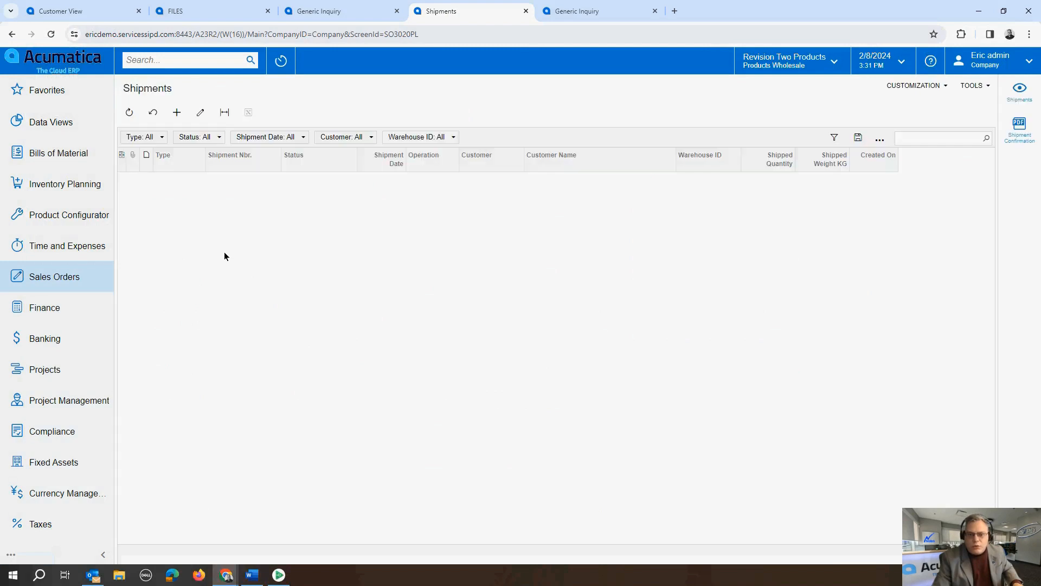
{"action": "left_click", "coordinate": [228, 196]}
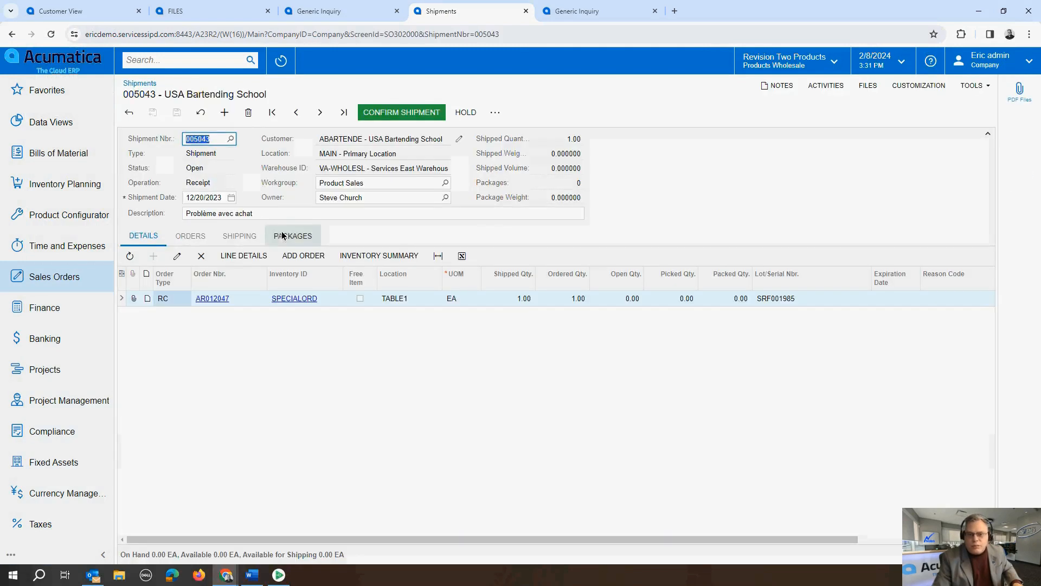
{"action": "left_click", "coordinate": [422, 37]}
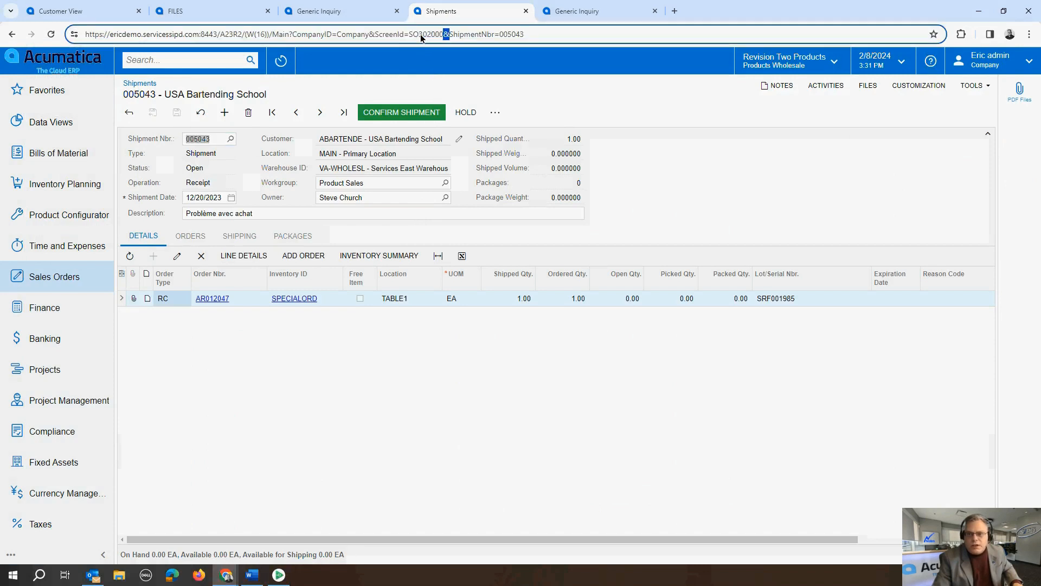
{"action": "left_click_drag", "start_coordinate": [445, 34], "coordinate": [409, 34]}
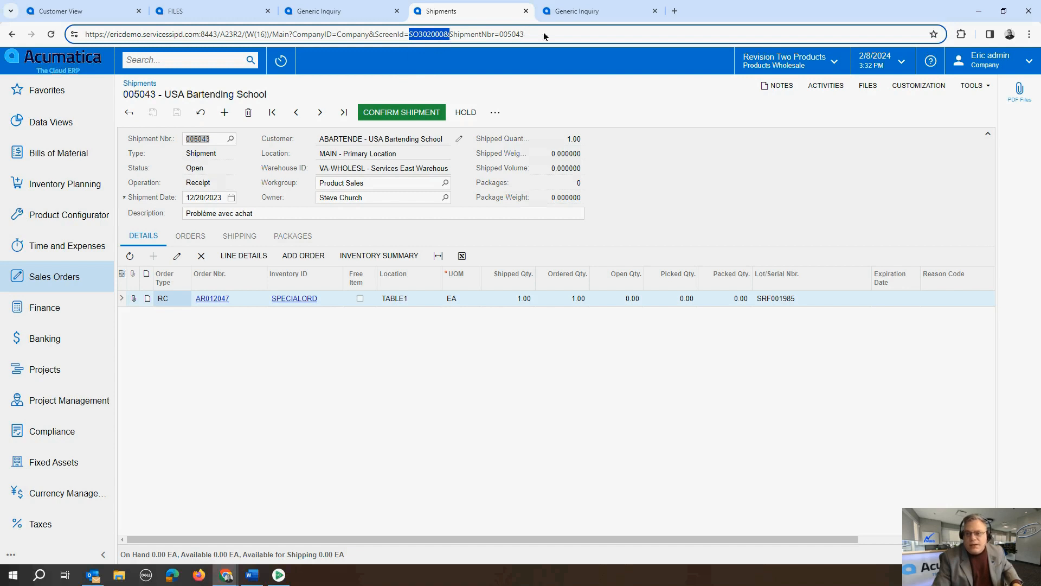
Step: Return to the inquiry's navigation settings, cancel the screen lookup, and examine the window mode options for the Shipments target
{"action": "left_click", "coordinate": [593, 12]}
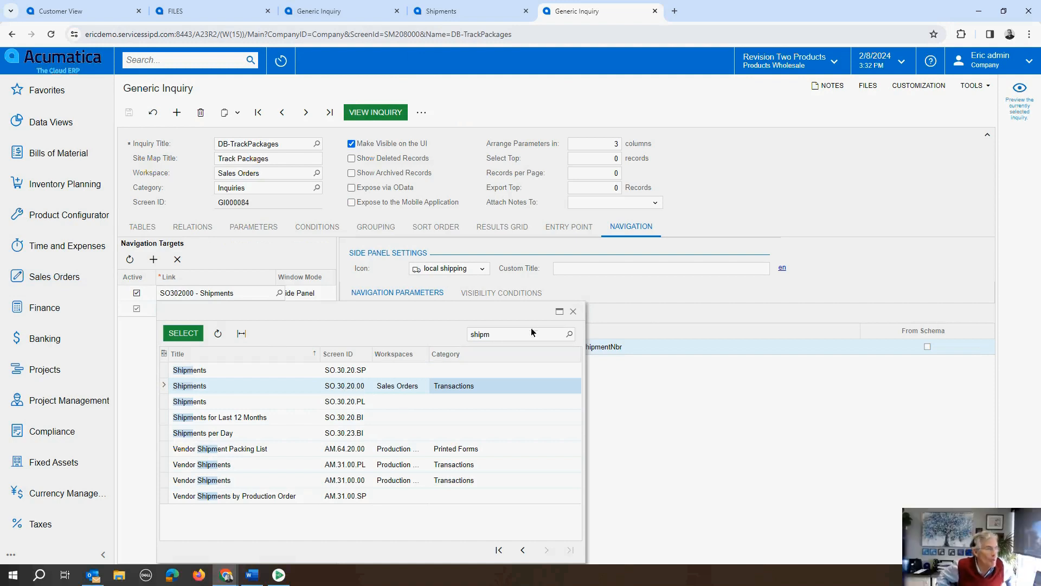
{"action": "left_click", "coordinate": [573, 311]}
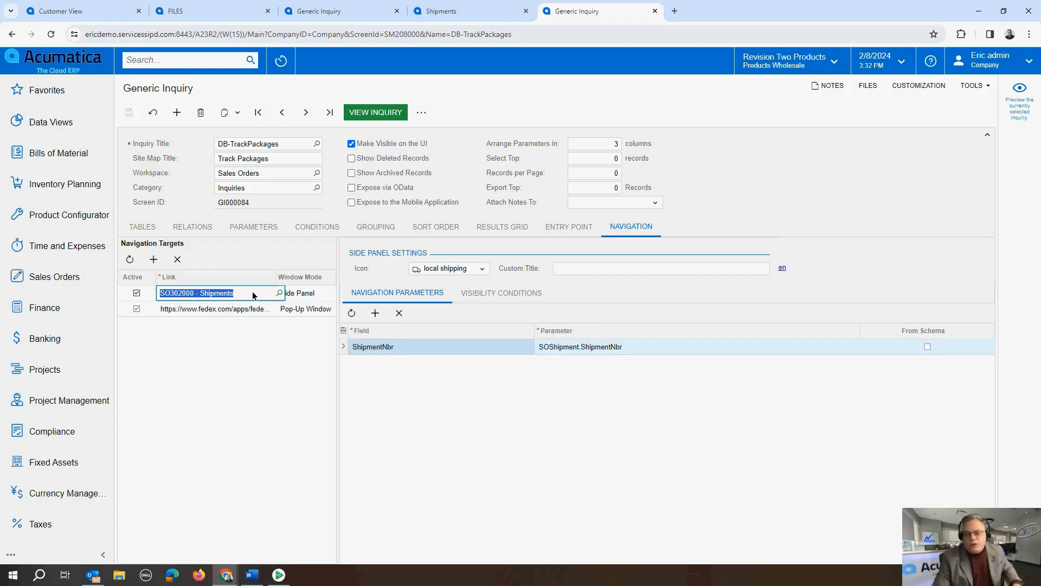
{"action": "left_click", "coordinate": [327, 296]}
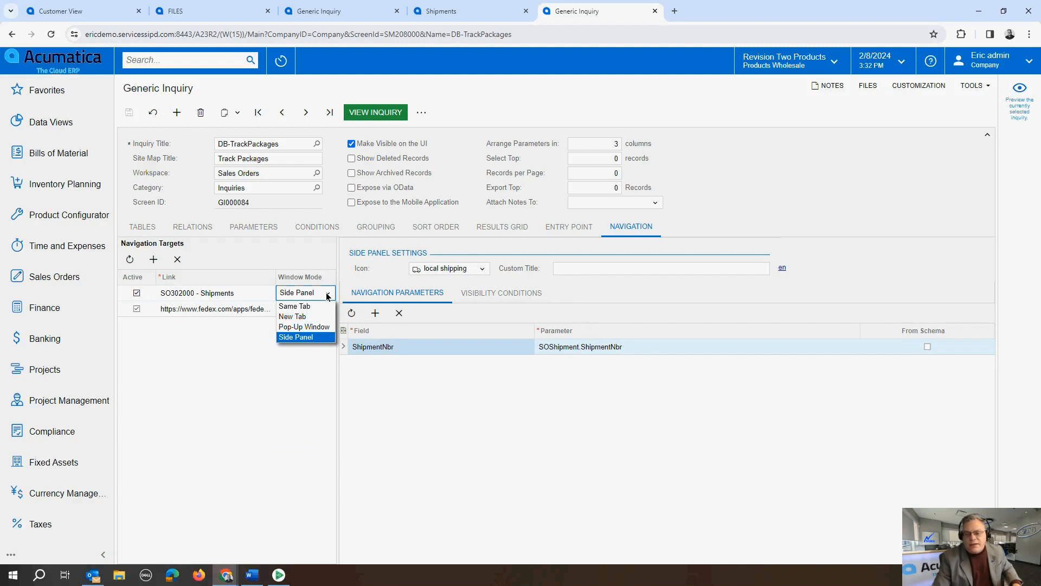
{"action": "left_click", "coordinate": [327, 296]}
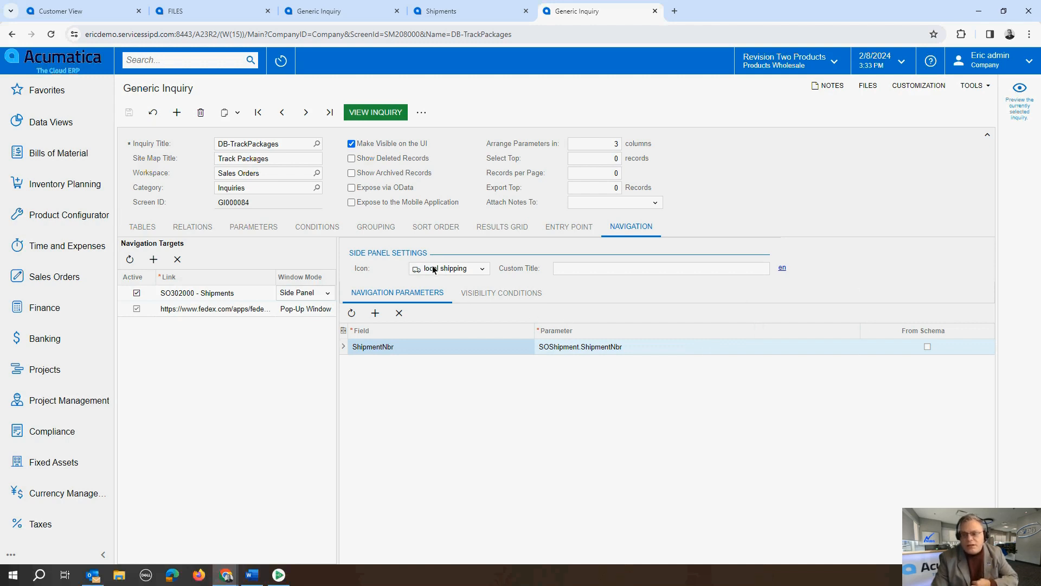
Step: Examine the Shipments target's visibility conditions and navigation parameters, and return to the open shipment record
{"action": "left_click", "coordinate": [518, 293]}
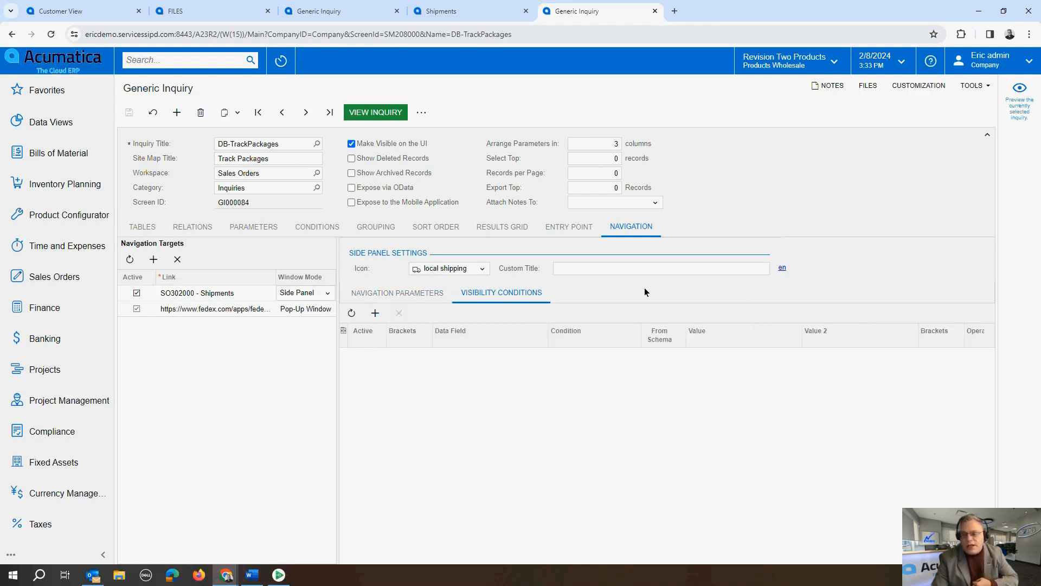
{"action": "left_click", "coordinate": [379, 293]}
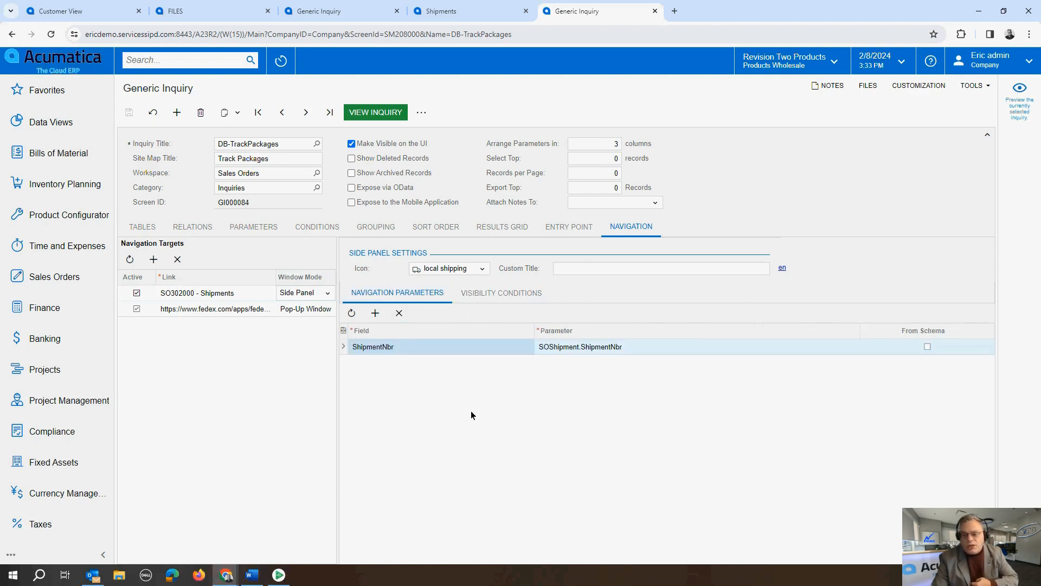
{"action": "left_click", "coordinate": [465, 12]}
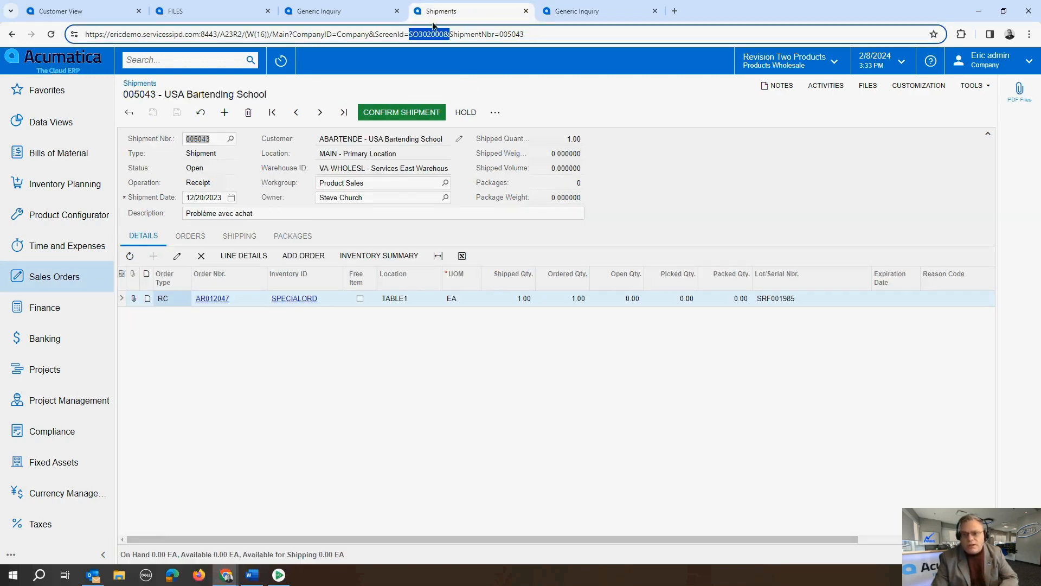
Step: Run the inquiry from the first Generic Inquiry browser tab and open the tracking page for the 8/24/2023 ABARTENDE package
{"action": "left_click", "coordinate": [332, 10]}
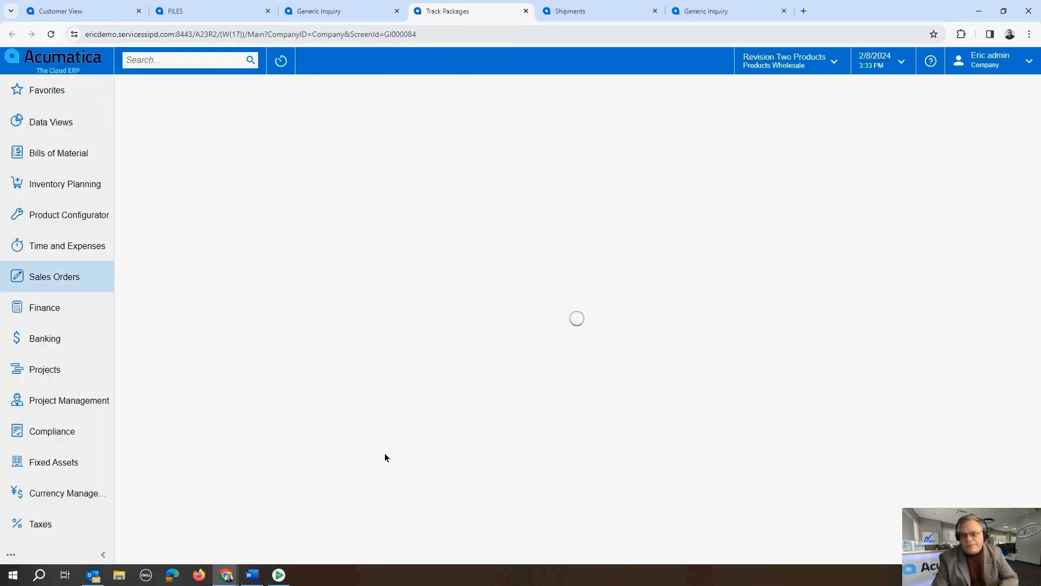
{"action": "left_click", "coordinate": [530, 258]}
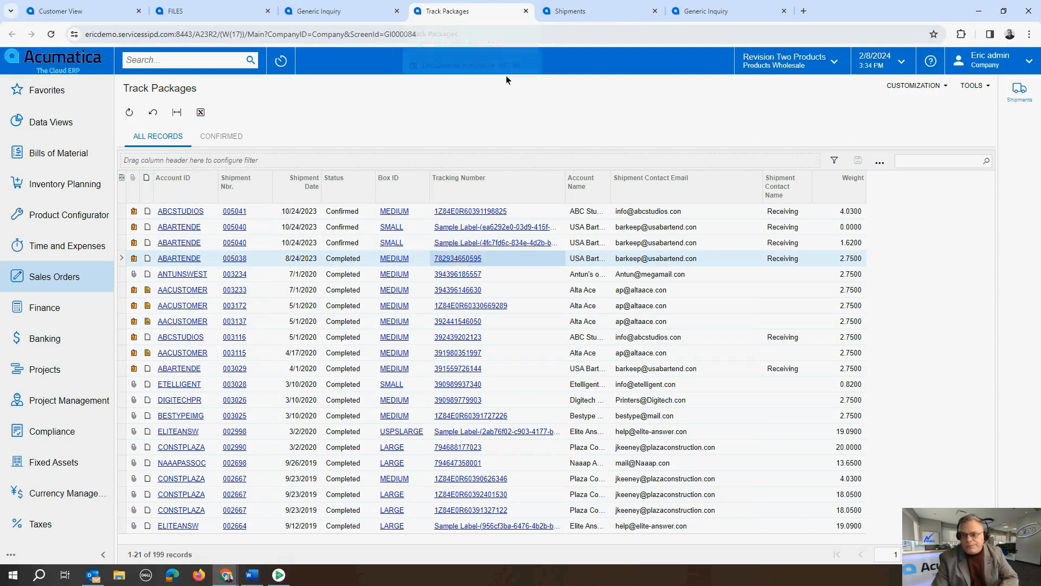
{"action": "left_click", "coordinate": [468, 259]}
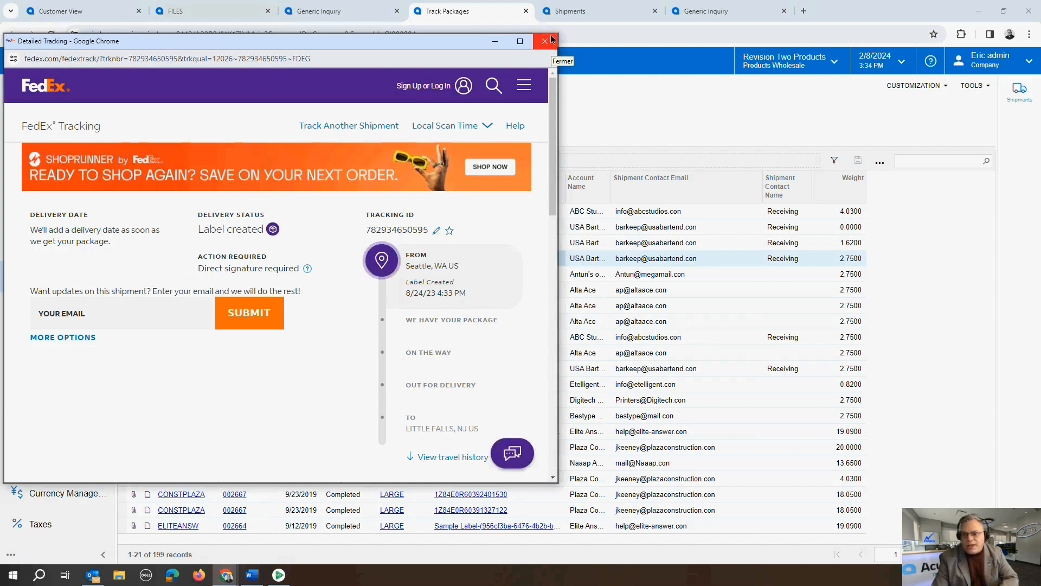
Step: Highlight the tracking number in the FedEx page's web address, compare it with the package row, and close the tracking window
{"action": "left_click", "coordinate": [149, 57]}
{"action": "left_click", "coordinate": [135, 59]}
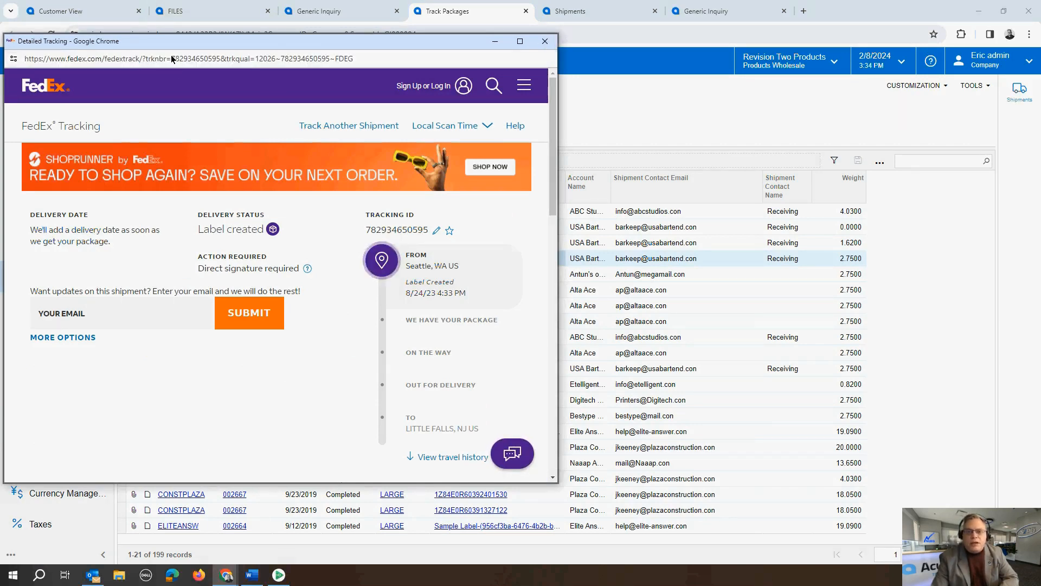
{"action": "left_click_drag", "start_coordinate": [172, 59], "coordinate": [276, 68]}
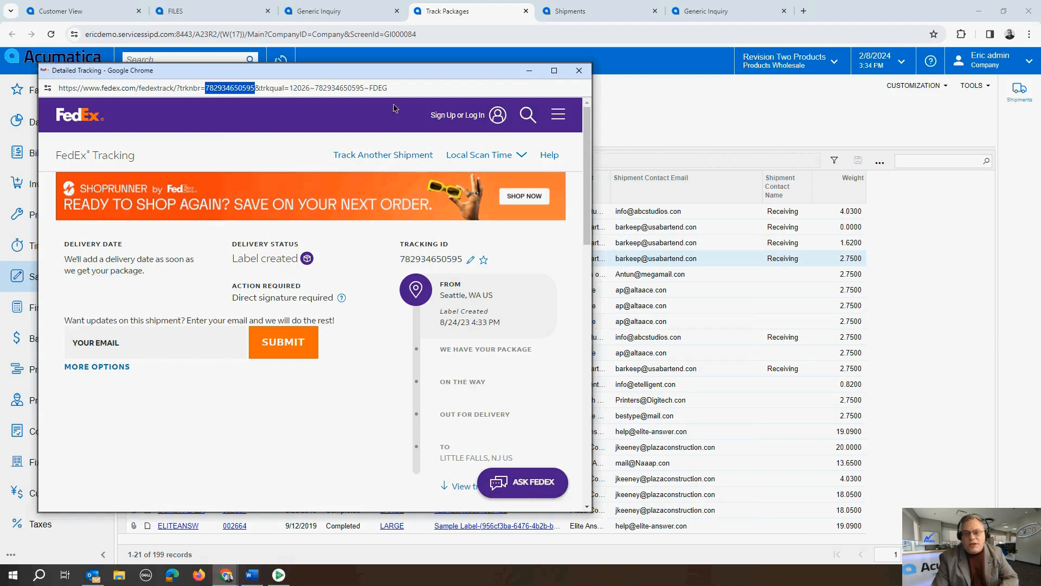
{"action": "left_click_drag", "start_coordinate": [395, 74], "coordinate": [383, 301]}
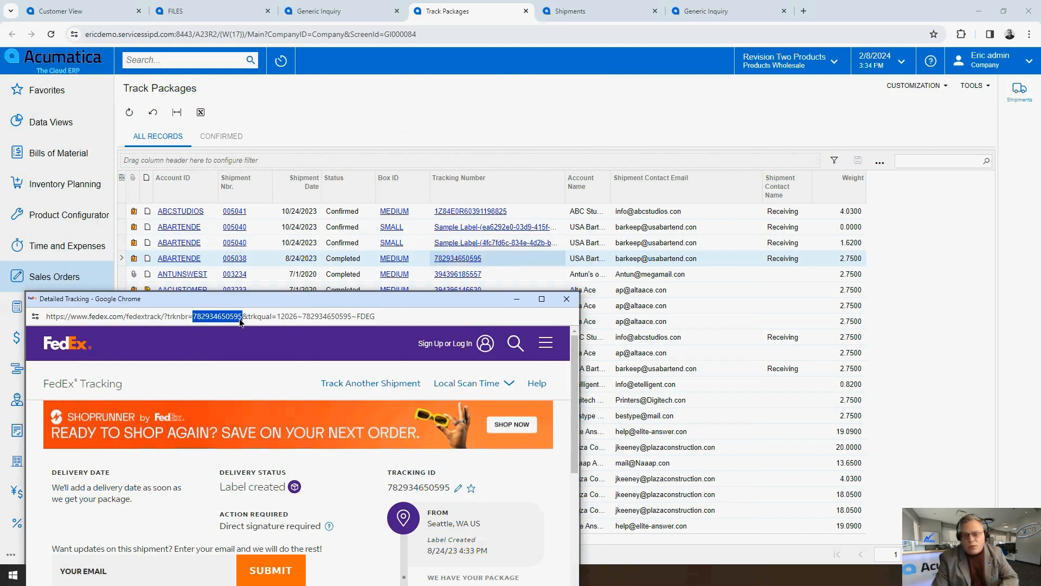
{"action": "left_click", "coordinate": [566, 299]}
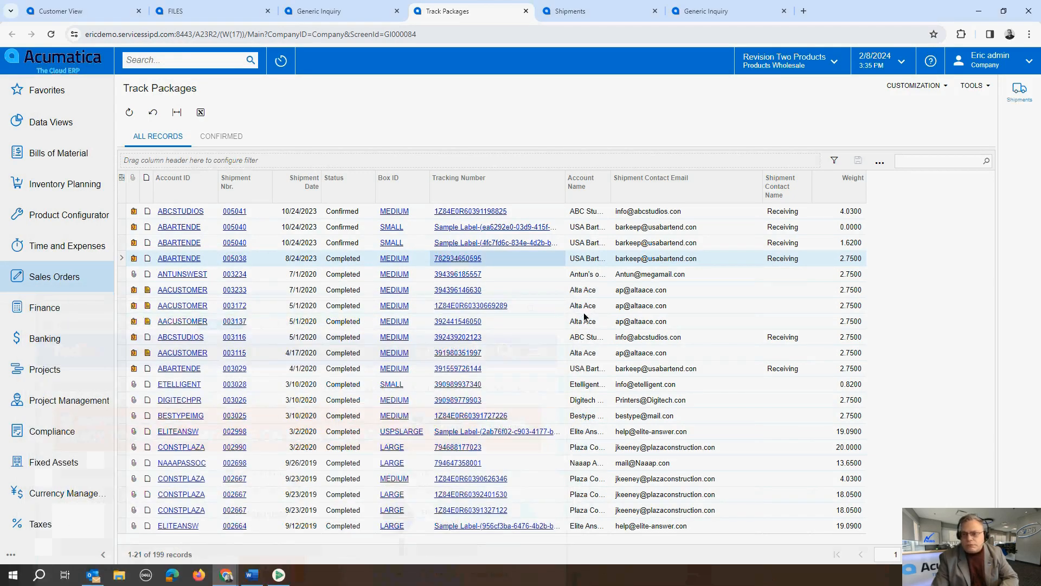
Step: Return to the inquiry's navigation settings, examine the FedEx target's parameters, and cancel its screen lookup
{"action": "left_click", "coordinate": [357, 10]}
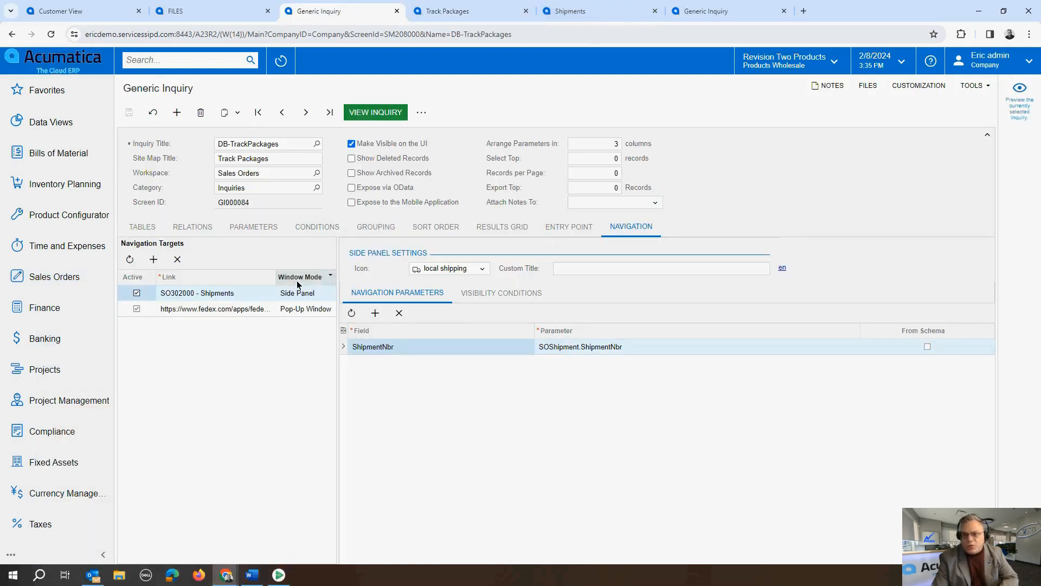
{"action": "left_click", "coordinate": [225, 309]}
{"action": "left_click", "coordinate": [243, 311]}
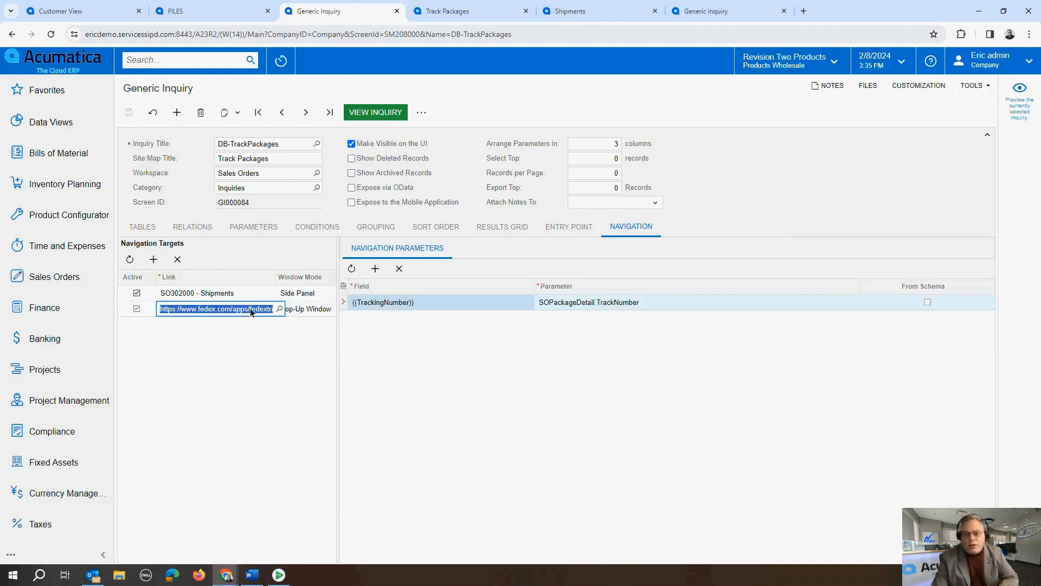
{"action": "left_click", "coordinate": [279, 309]}
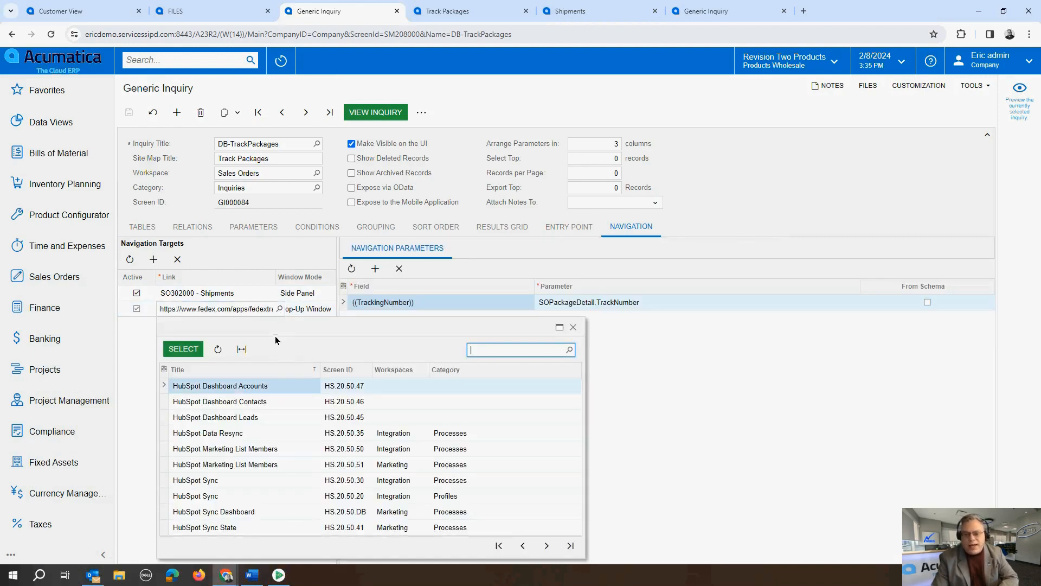
{"action": "left_click", "coordinate": [573, 328]}
Step: Examine the ((TrackingNumber)) placeholder in the FedEx target's link and its SOPackageDetail.TrackNumber navigation parameter
{"action": "left_click", "coordinate": [254, 305]}
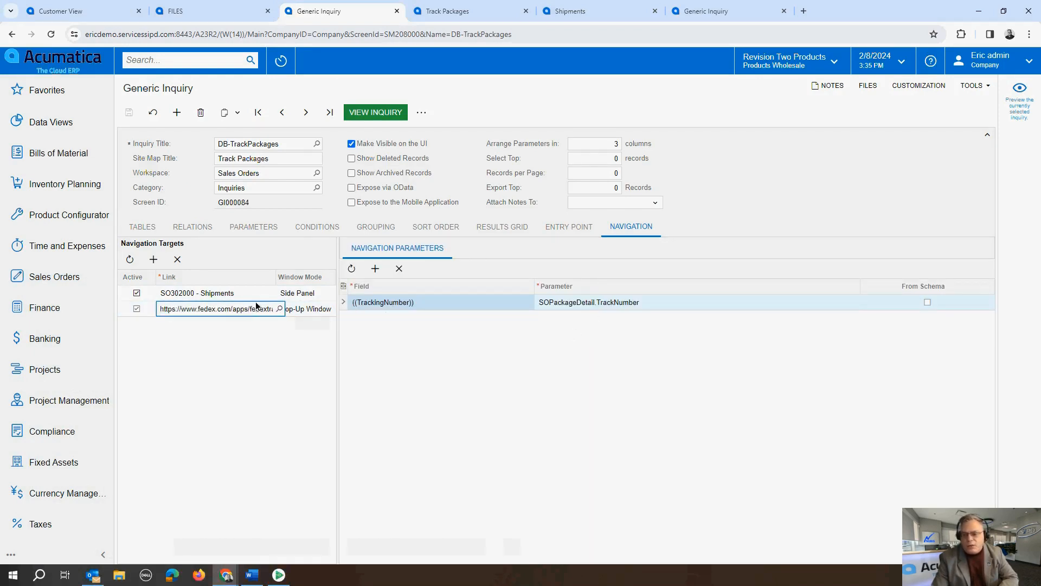
{"action": "double_click", "coordinate": [254, 308]}
{"action": "left_click", "coordinate": [241, 308]}
{"action": "left_click_drag", "start_coordinate": [241, 308], "coordinate": [280, 310]}
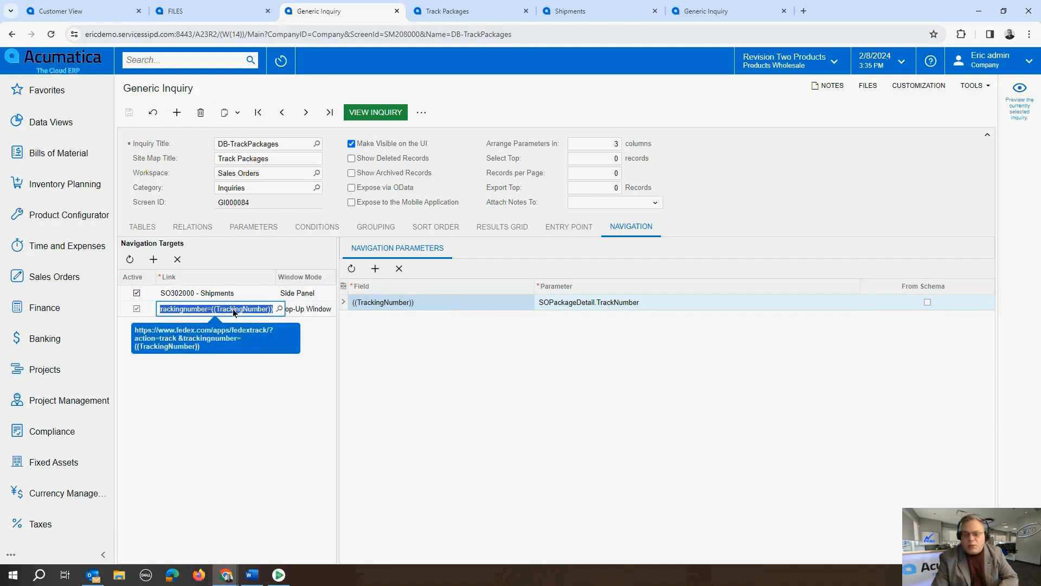
{"action": "left_click", "coordinate": [683, 302]}
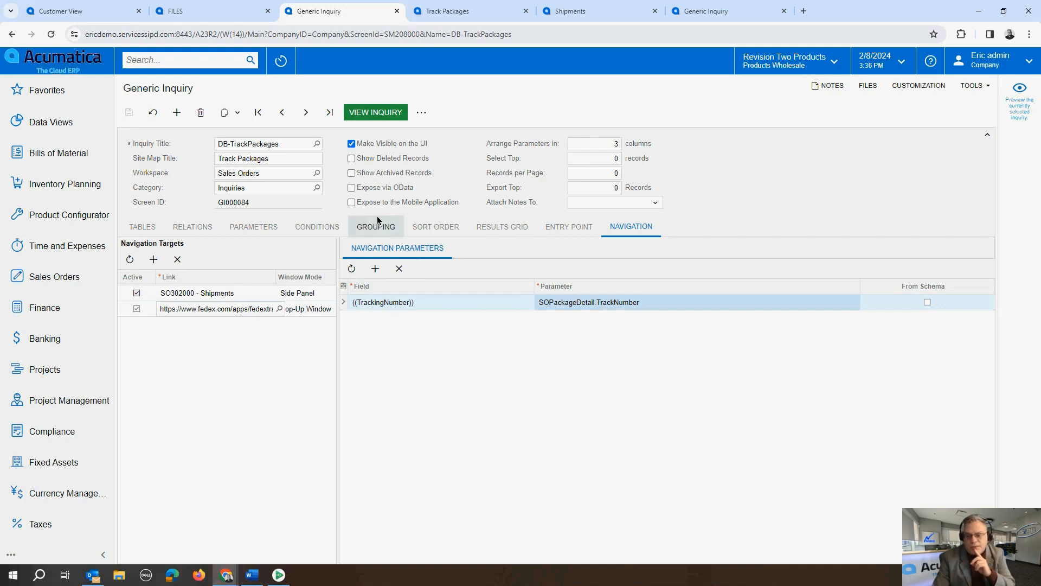
Step: Examine TrackNumber's navigation settings in the results grid, select the FedEx tracking link as its Navigate To target, and return to the navigation targets
{"action": "left_click", "coordinate": [504, 227]}
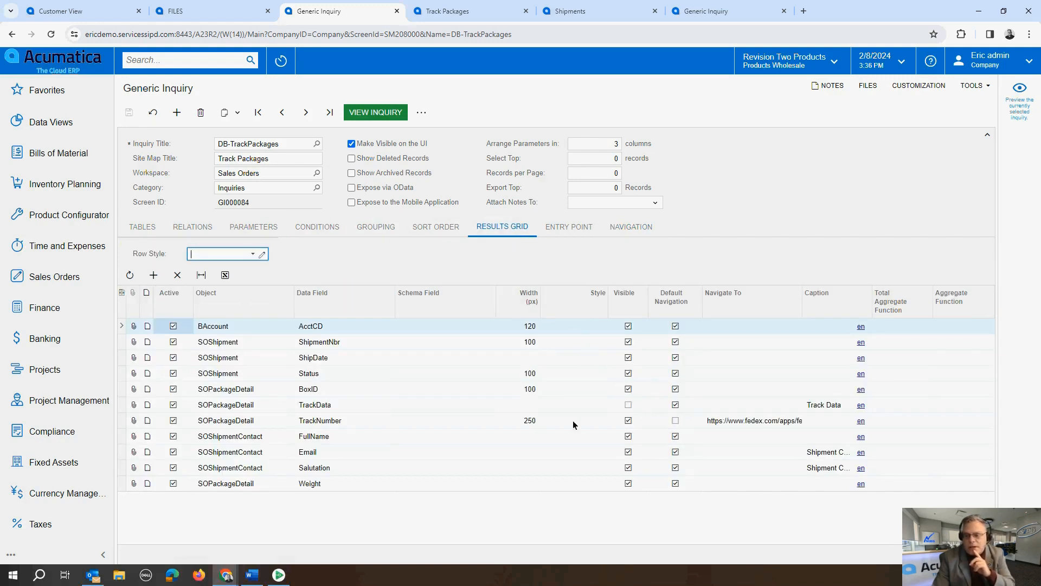
{"action": "left_click", "coordinate": [338, 426]}
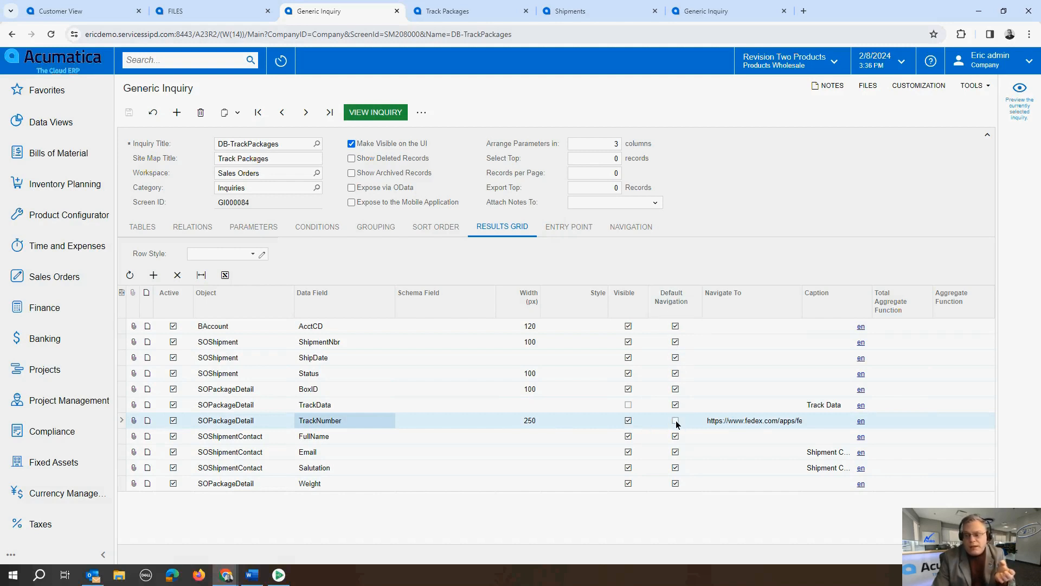
{"action": "left_click", "coordinate": [763, 426]}
{"action": "left_click", "coordinate": [806, 422]}
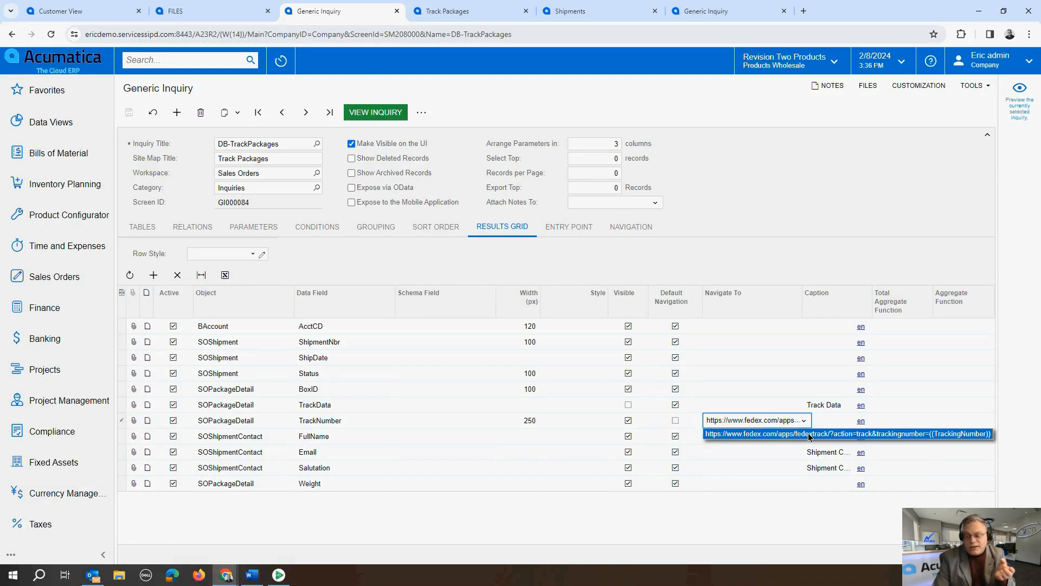
{"action": "left_click", "coordinate": [809, 437]}
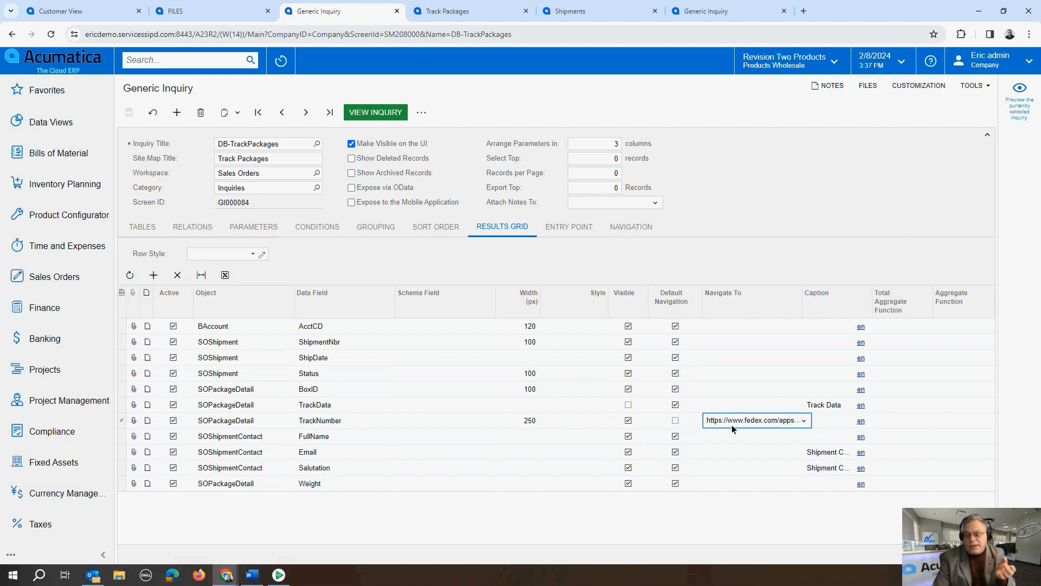
{"action": "left_click", "coordinate": [632, 227]}
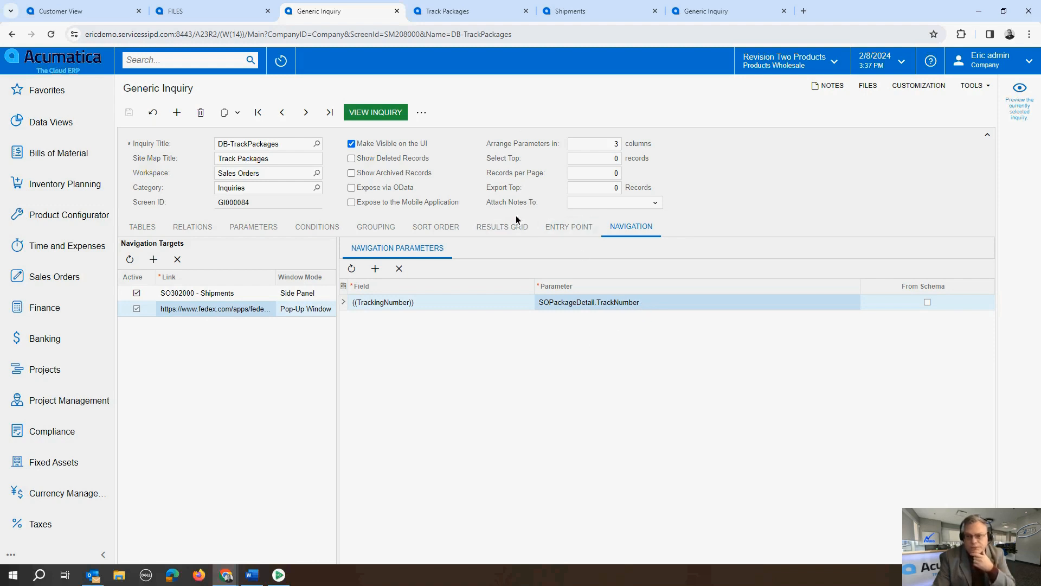
Step: Revisit the Track Packages results and close the Track Packages, Shipments and both Generic Inquiry browser tabs
{"action": "left_click", "coordinate": [480, 11]}
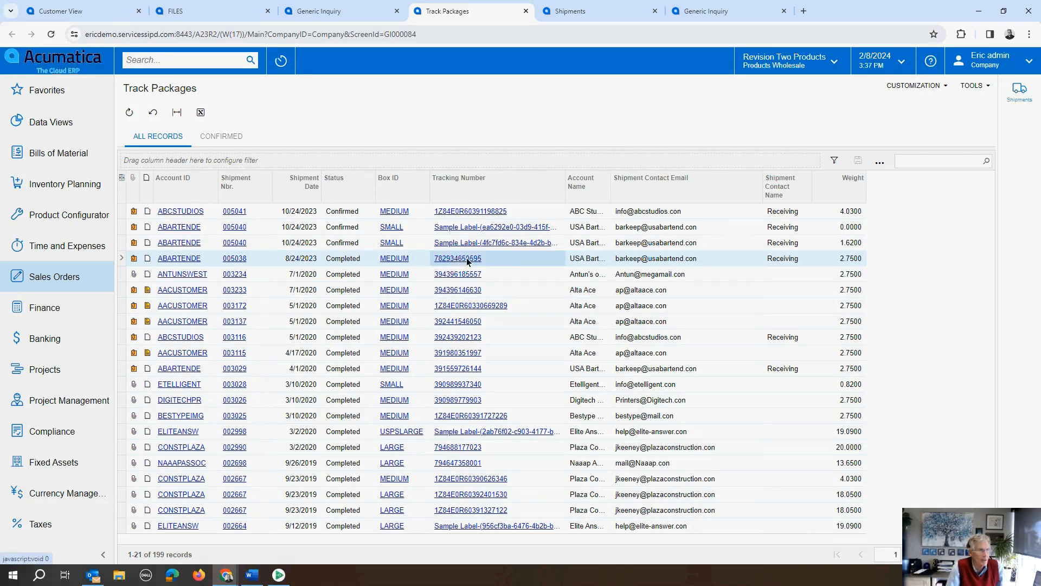
{"action": "left_click", "coordinate": [526, 10]}
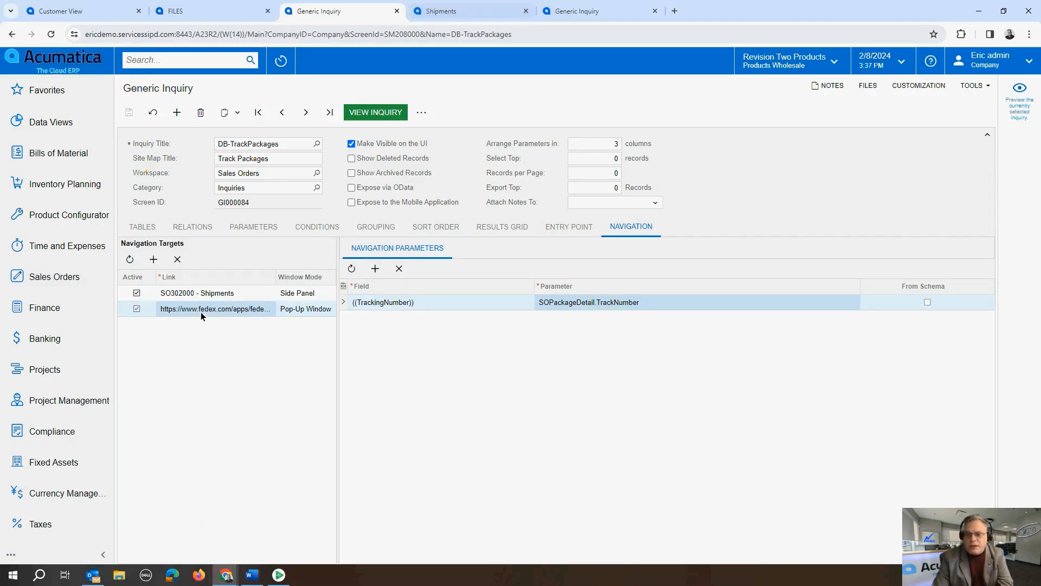
{"action": "left_click", "coordinate": [514, 12]}
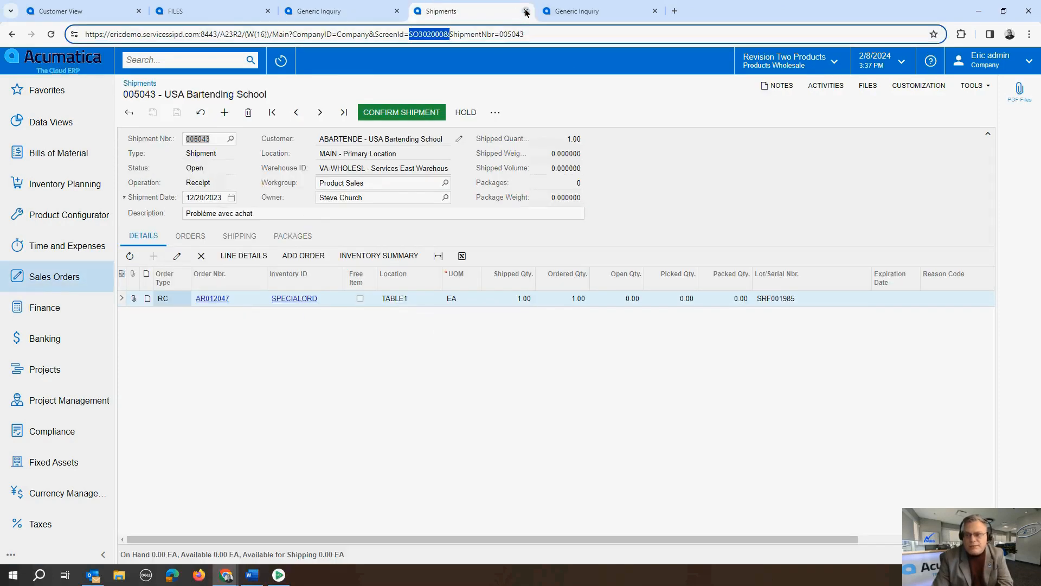
{"action": "left_click", "coordinate": [525, 11]}
{"action": "left_click", "coordinate": [526, 11]}
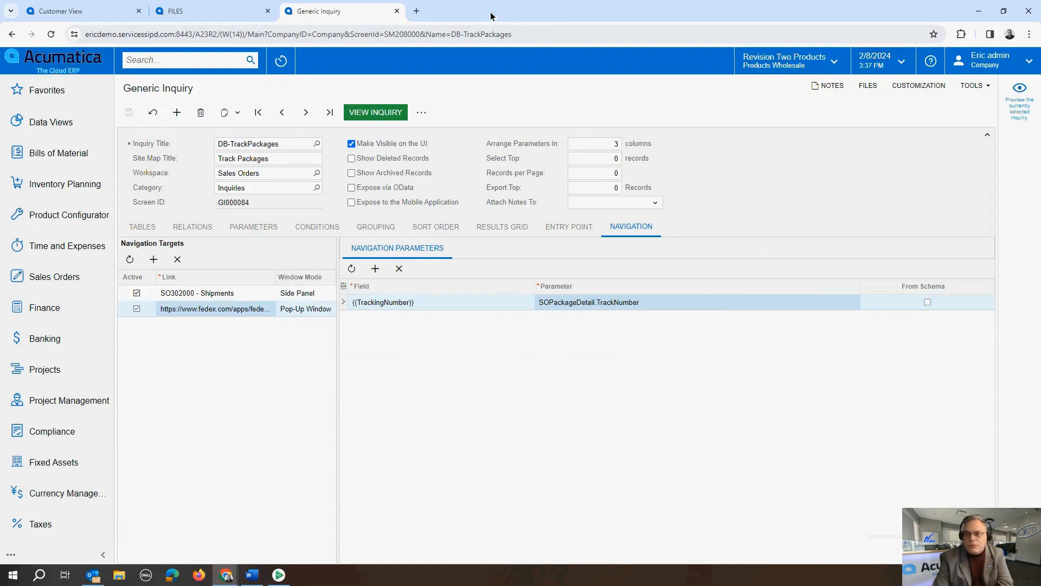
{"action": "left_click", "coordinate": [397, 12]}
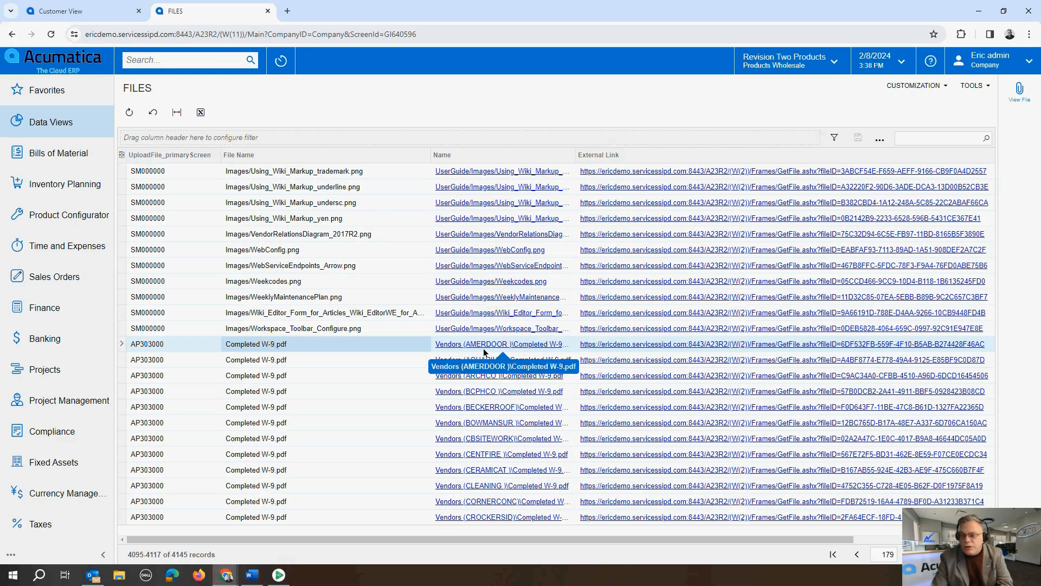
{"action": "left_click", "coordinate": [207, 59]}
{"action": "type", "text": "am"}
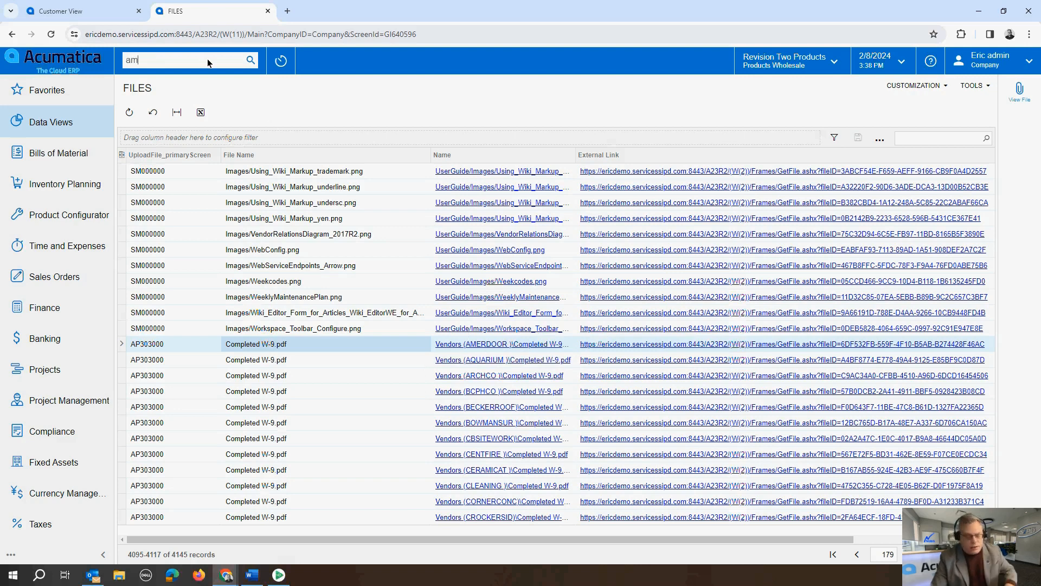
{"action": "type", "text": "rdoor"}
{"action": "key", "text": "Return"}
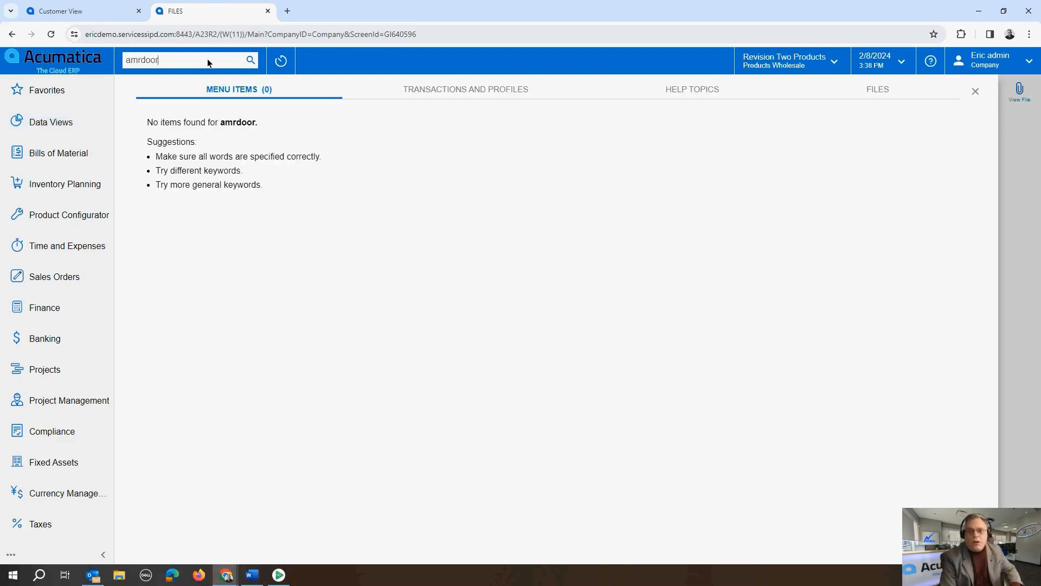
{"action": "key", "text": "BackSpace"}
{"action": "key", "text": "BackSpace"}
{"action": "key", "text": "BackSpace"}
{"action": "key", "text": "BackSpace"}
{"action": "key", "text": "BackSpace"}
{"action": "type", "text": "er"}
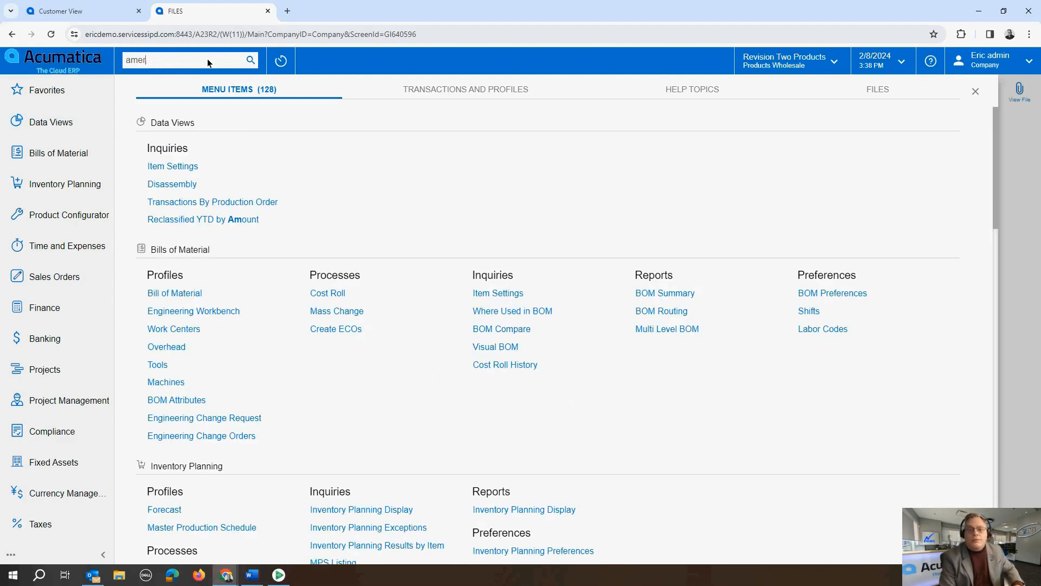
{"action": "type", "text": "door"}
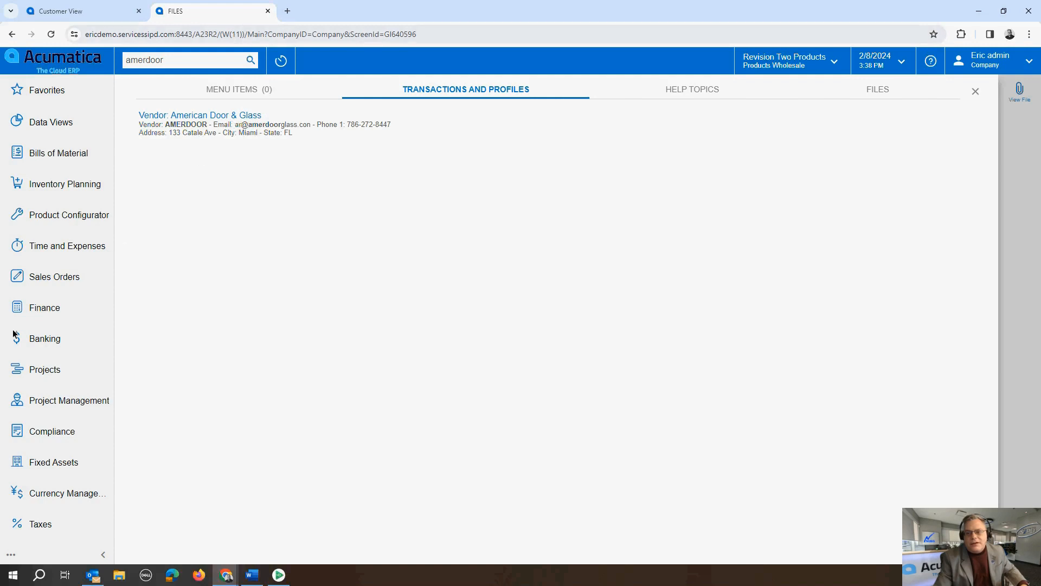
Step: Try to reload the FILES inquiry from its web address, and highlight the instance path in the address
{"action": "left_click", "coordinate": [461, 36]}
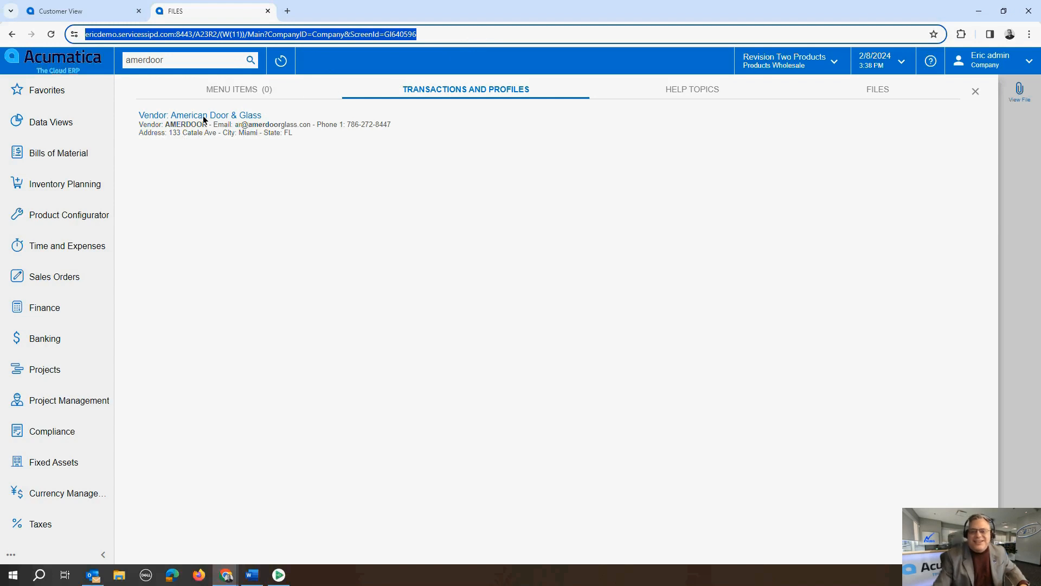
{"action": "key", "text": "Return"}
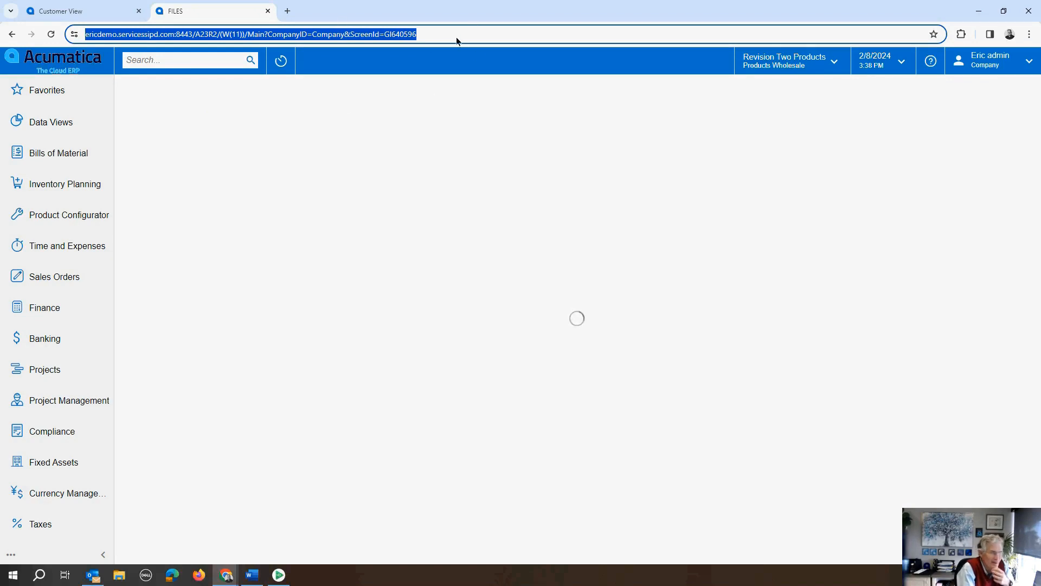
{"action": "left_click", "coordinate": [401, 34]}
{"action": "left_click_drag", "start_coordinate": [448, 35], "coordinate": [240, 35]}
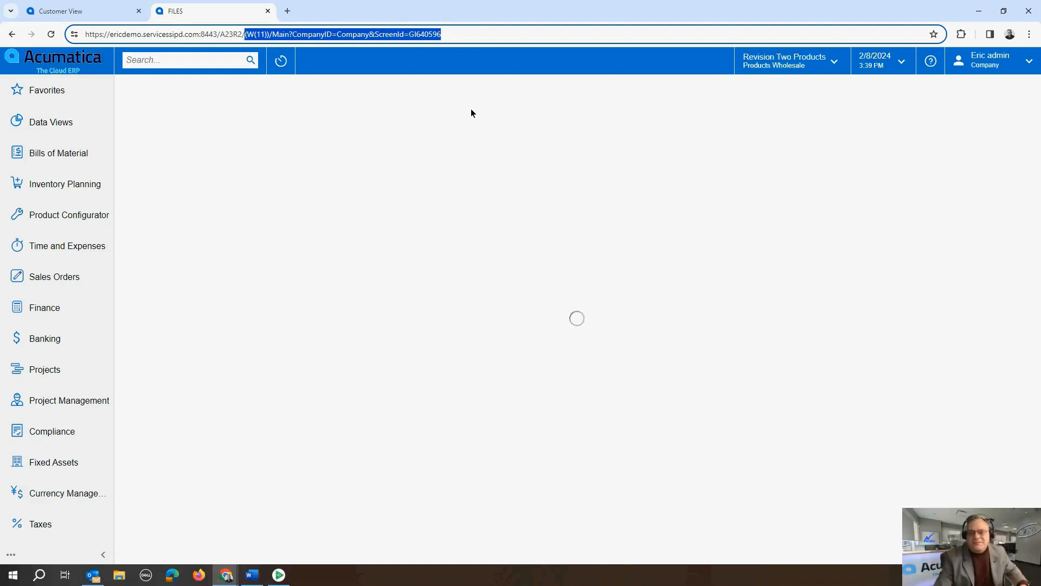
{"action": "key", "text": "Return"}
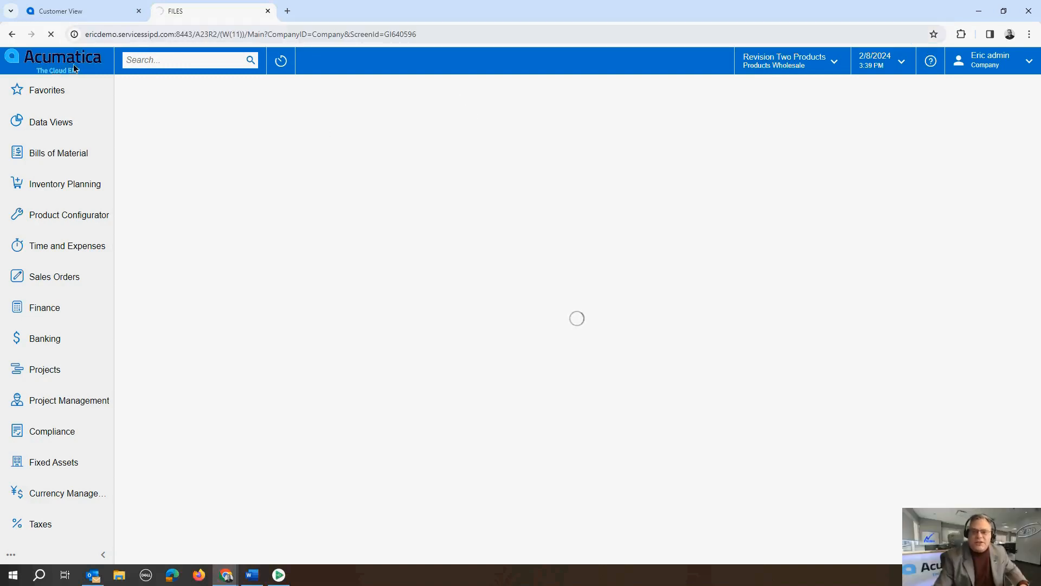
{"action": "left_click", "coordinate": [437, 33]}
{"action": "left_click", "coordinate": [463, 34]}
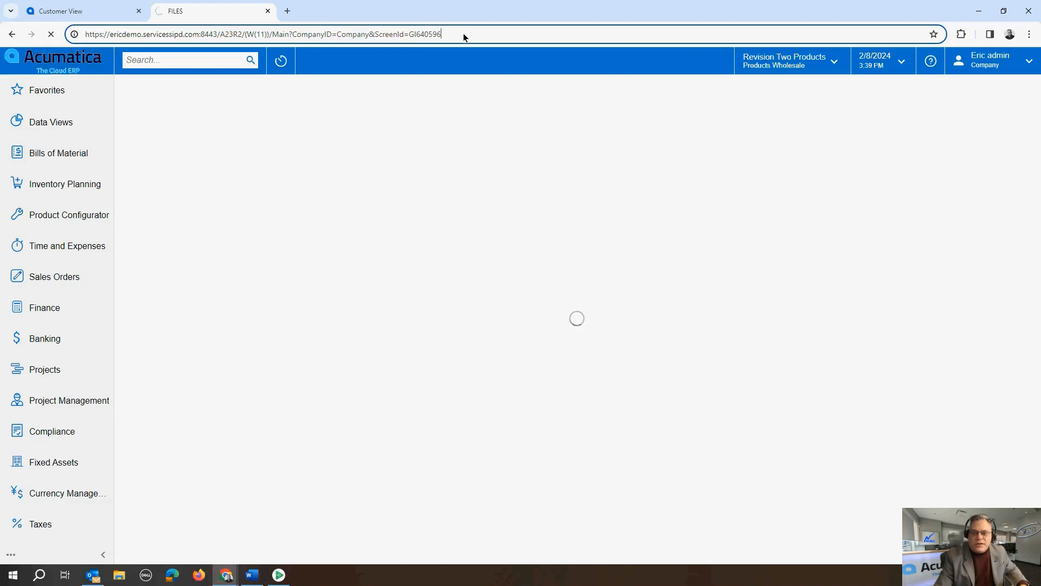
{"action": "left_click_drag", "start_coordinate": [463, 33], "coordinate": [236, 36]}
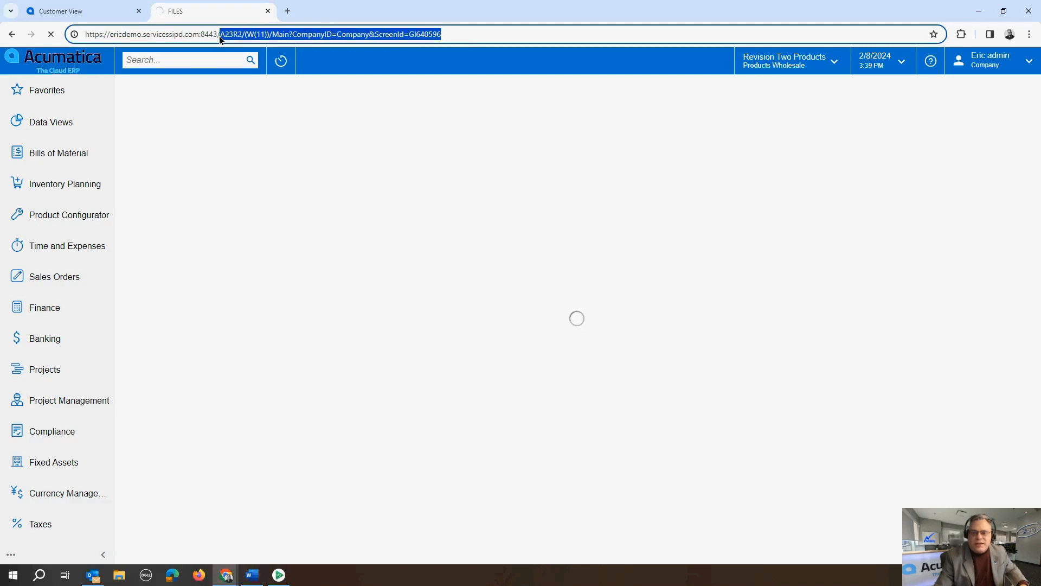
Step: Search the system's transactions and profiles for amerdoor and open the American Door & Glass vendor record
{"action": "left_click", "coordinate": [97, 4]}
{"action": "scroll", "coordinate": [165, 278], "scroll_direction": "up", "scroll_amount": 7}
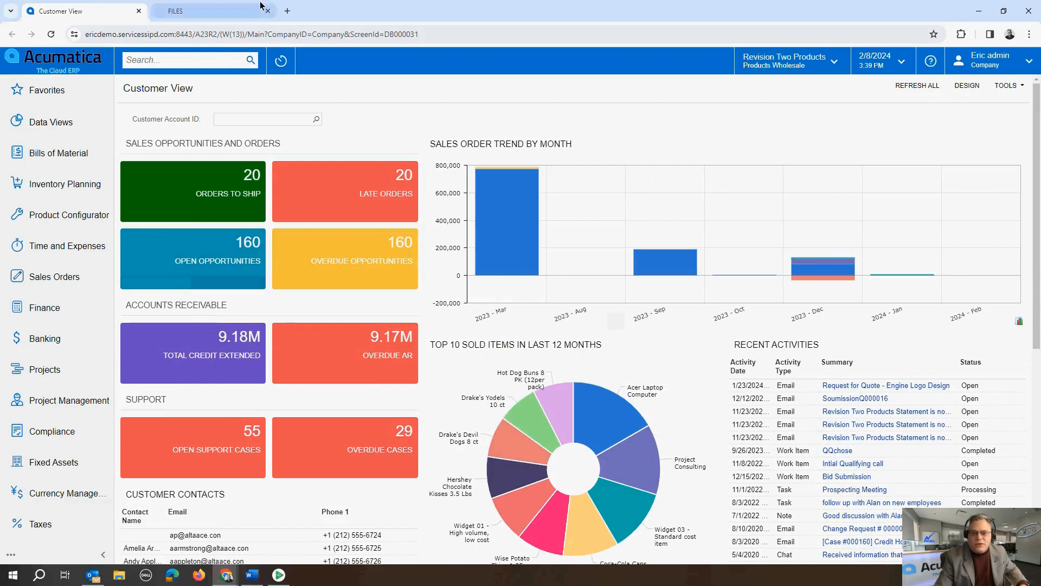
{"action": "left_click", "coordinate": [206, 62]}
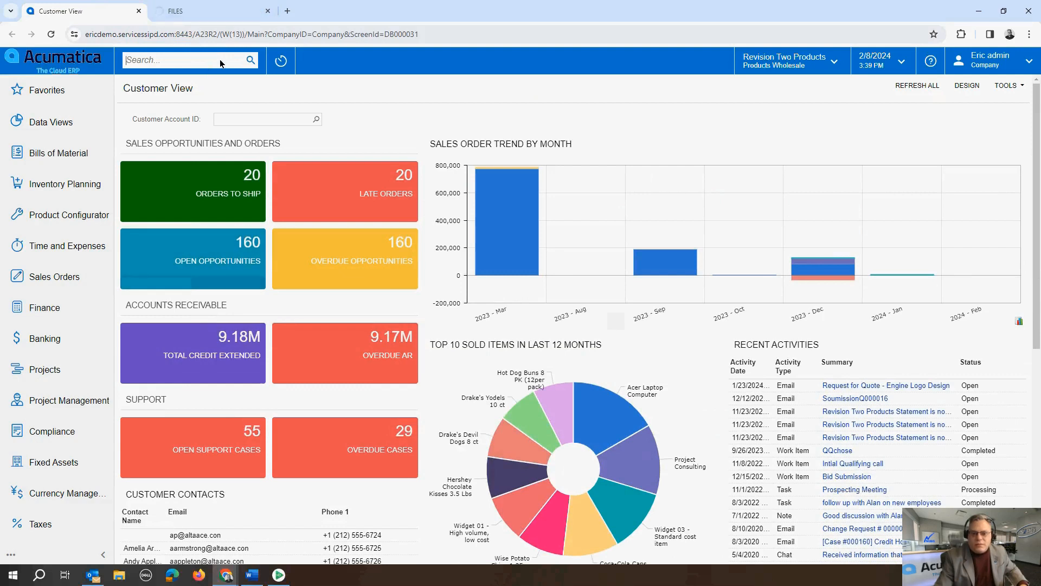
{"action": "type", "text": "amerdo"}
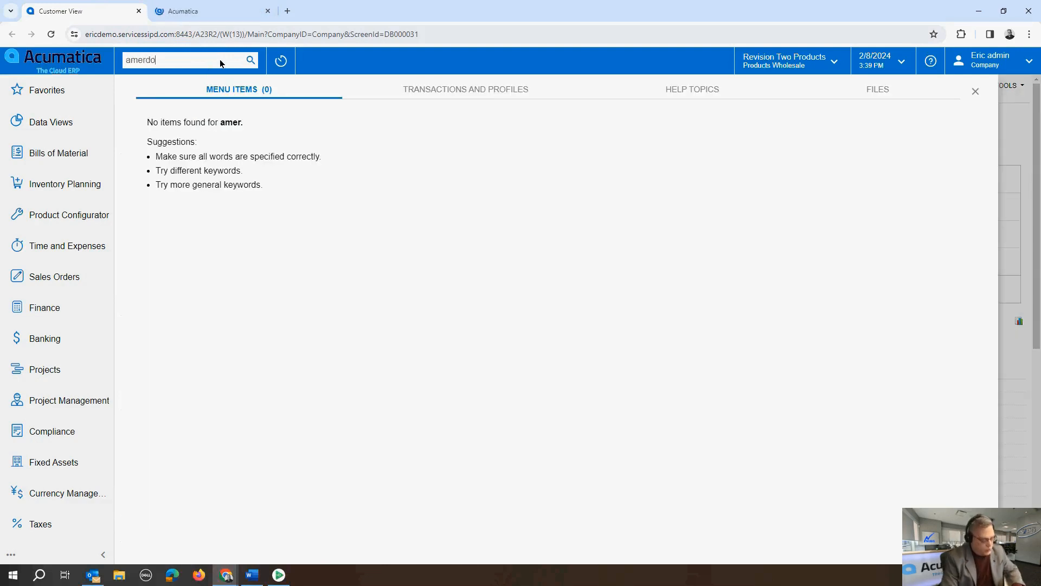
{"action": "type", "text": "or"}
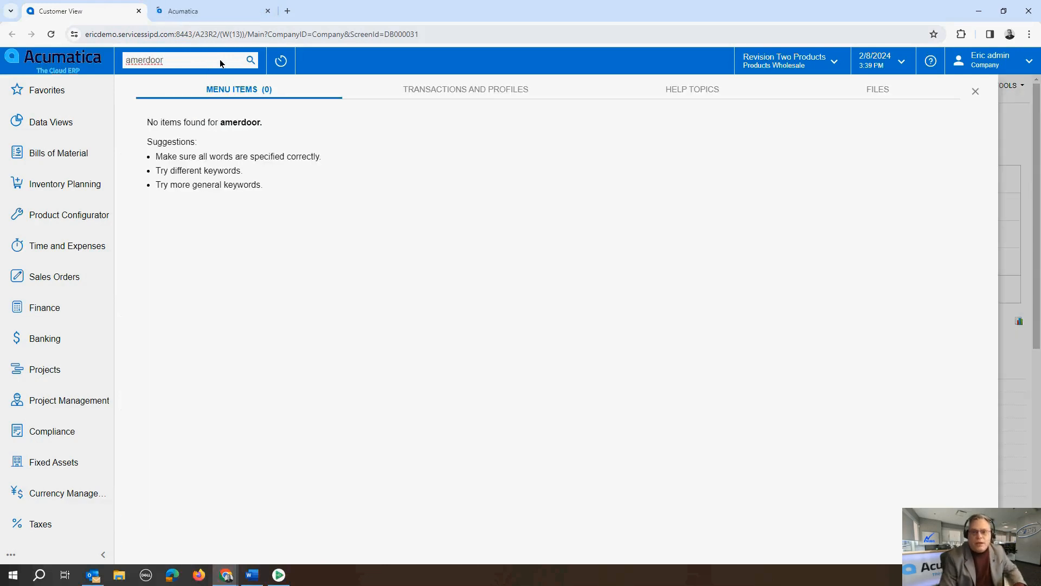
{"action": "type", "text": "<"}
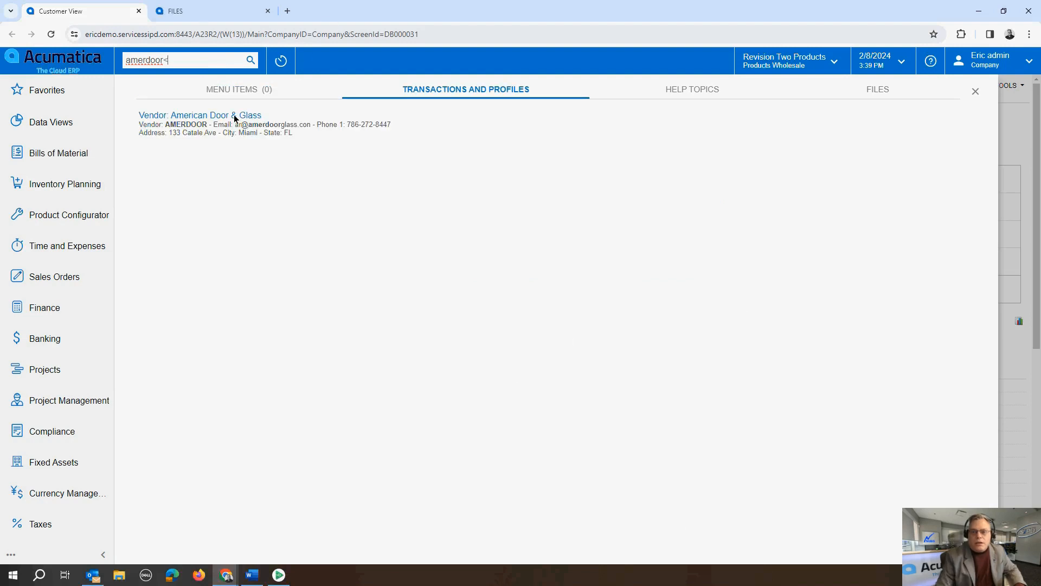
{"action": "left_click", "coordinate": [233, 115]}
Step: Close the old FILES tab, reopen the FILES inquiry in a separate browser tab, and return to the AMERDOOR vendor record
{"action": "left_click", "coordinate": [268, 11]}
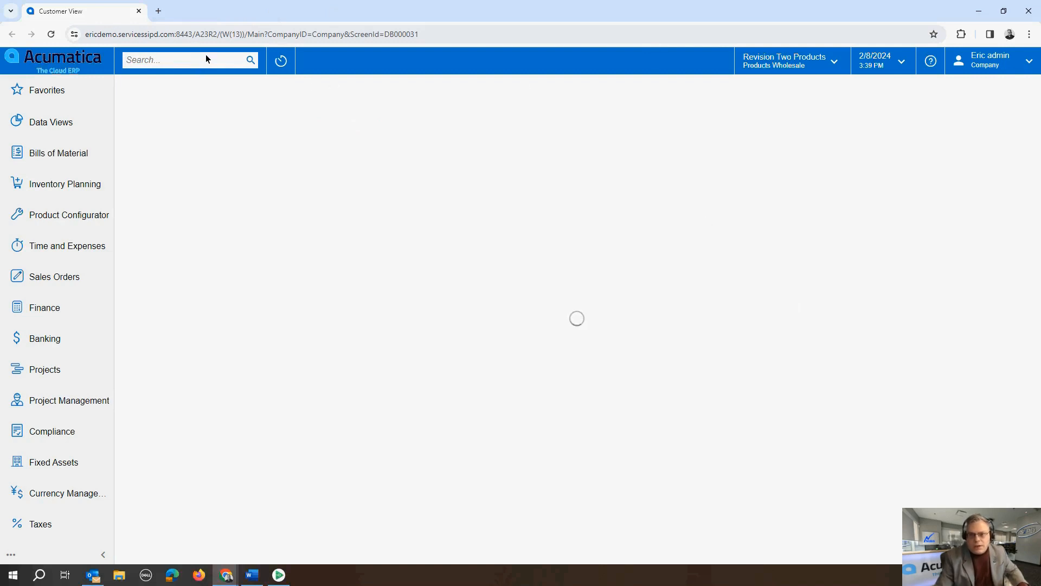
{"action": "type", "text": "files"}
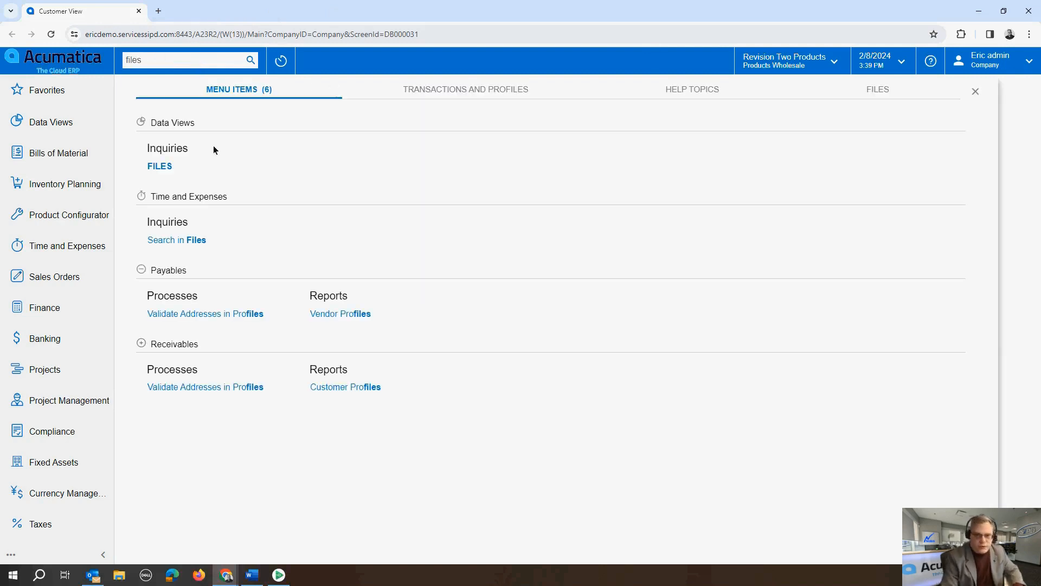
{"action": "left_click", "coordinate": [166, 166]}
{"action": "left_click", "coordinate": [90, 10]}
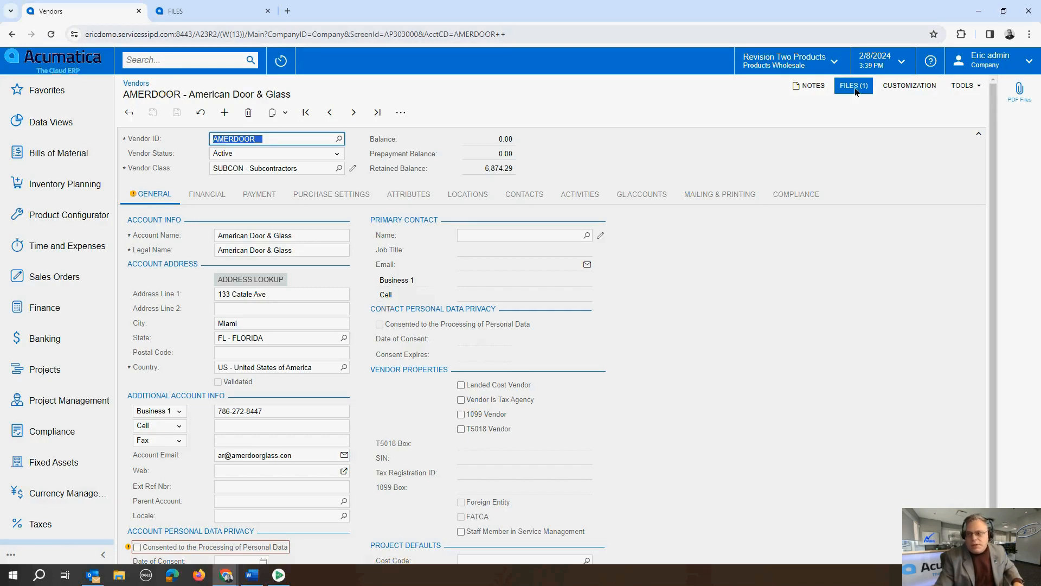
Step: From the vendor's attached files, open the maintenance record of Completed W-9.pdf, view the PDF itself, and close the PDF and the attachment list
{"action": "left_click", "coordinate": [854, 86]}
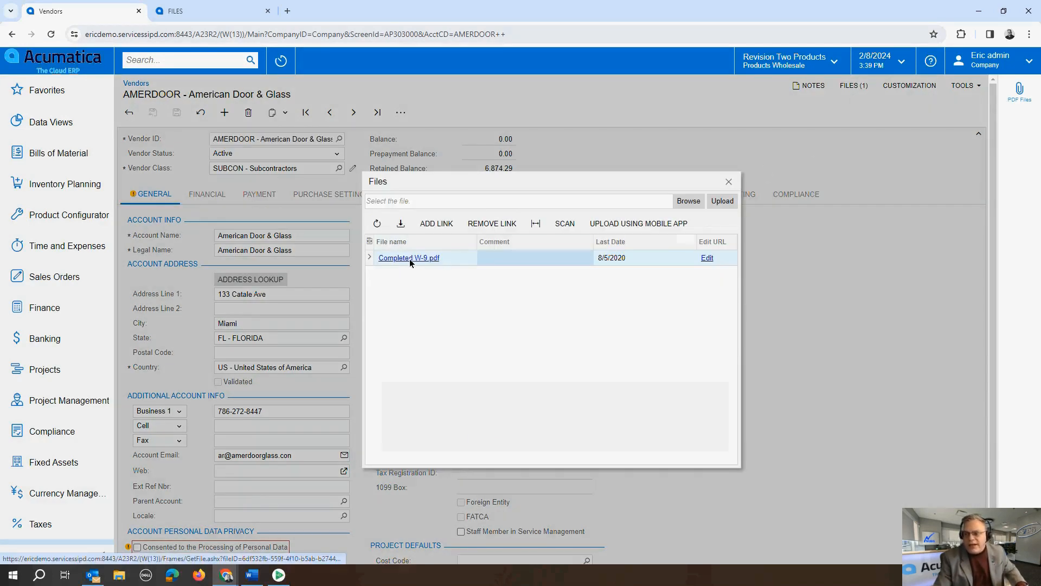
{"action": "left_click", "coordinate": [707, 258]}
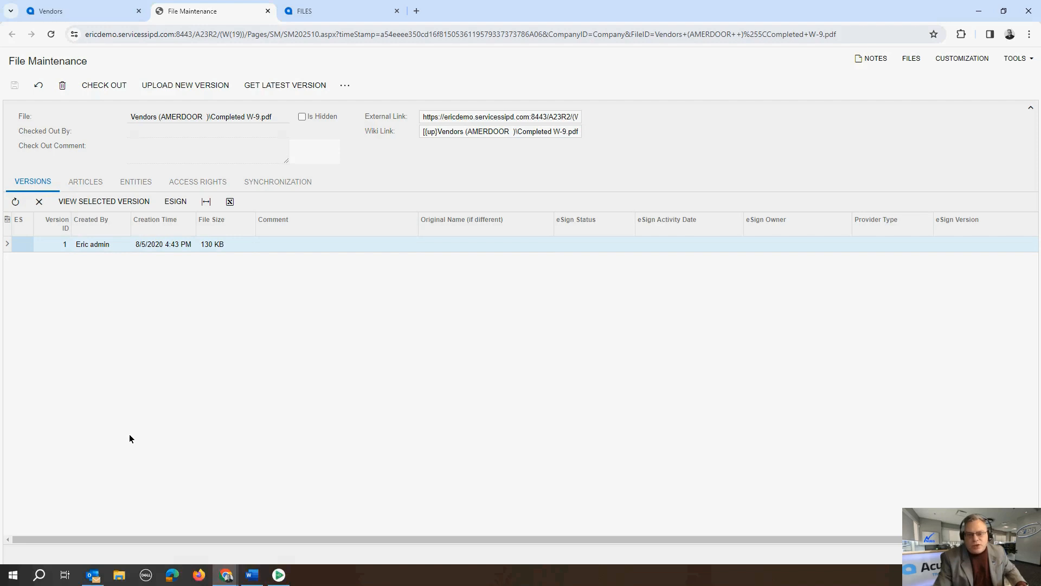
{"action": "left_click", "coordinate": [81, 10]}
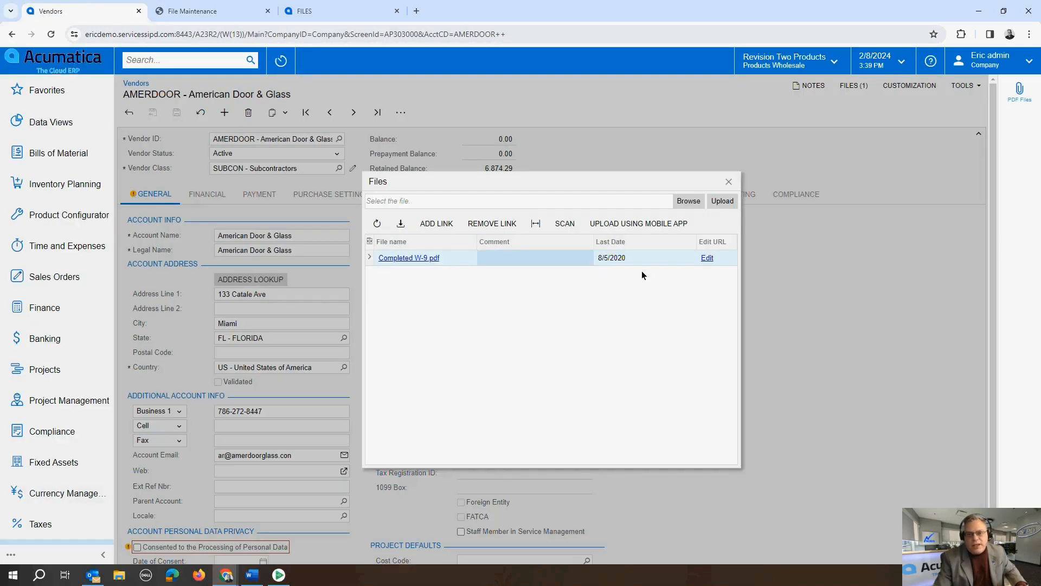
{"action": "left_click", "coordinate": [411, 258]}
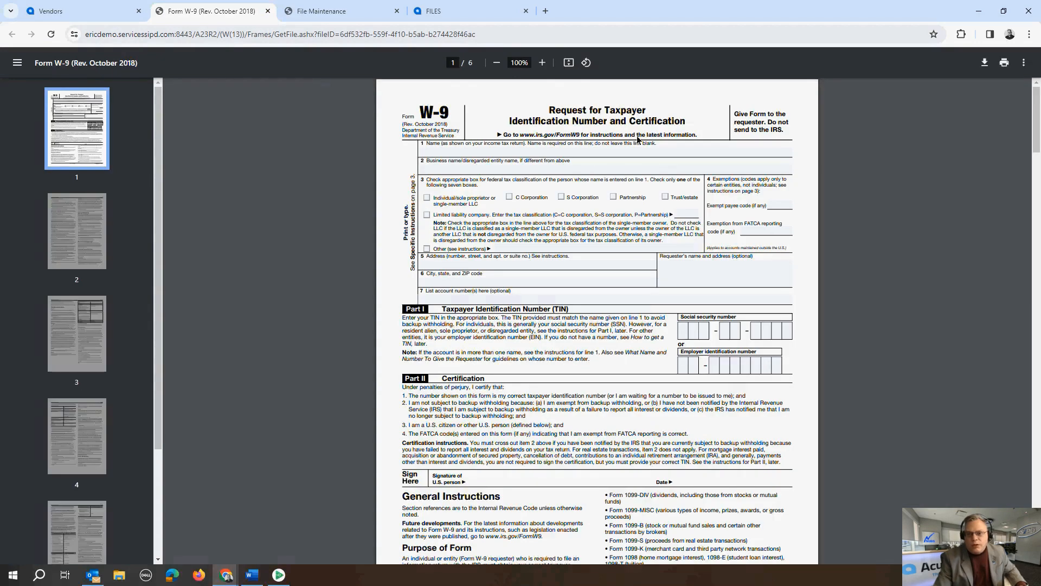
{"action": "left_click", "coordinate": [267, 11]}
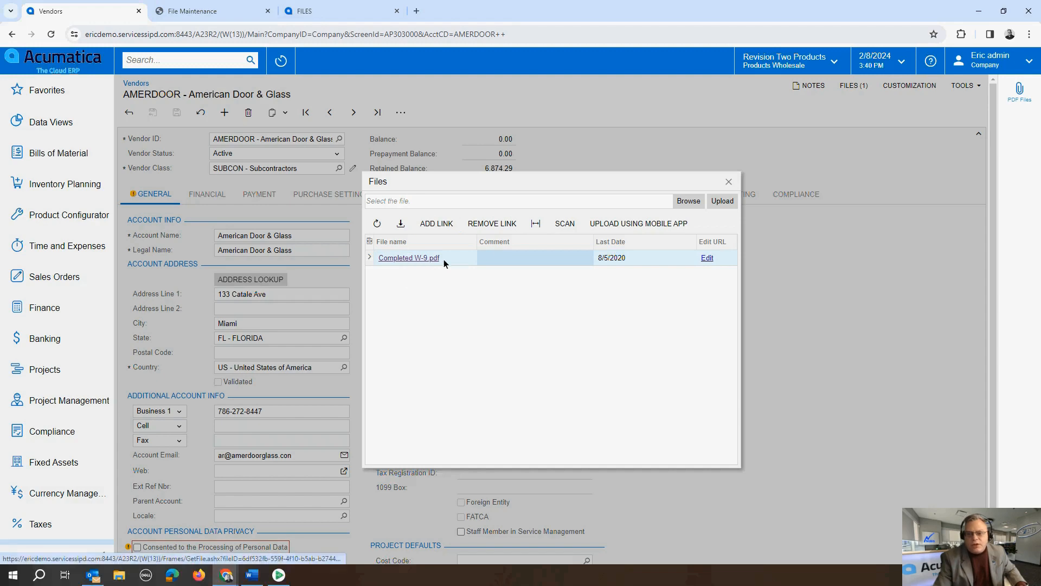
{"action": "left_click", "coordinate": [729, 182]}
Step: In the W-9's File Maintenance record, view its linked entities, open the vendor entity, and close that browser tab
{"action": "left_click", "coordinate": [206, 11]}
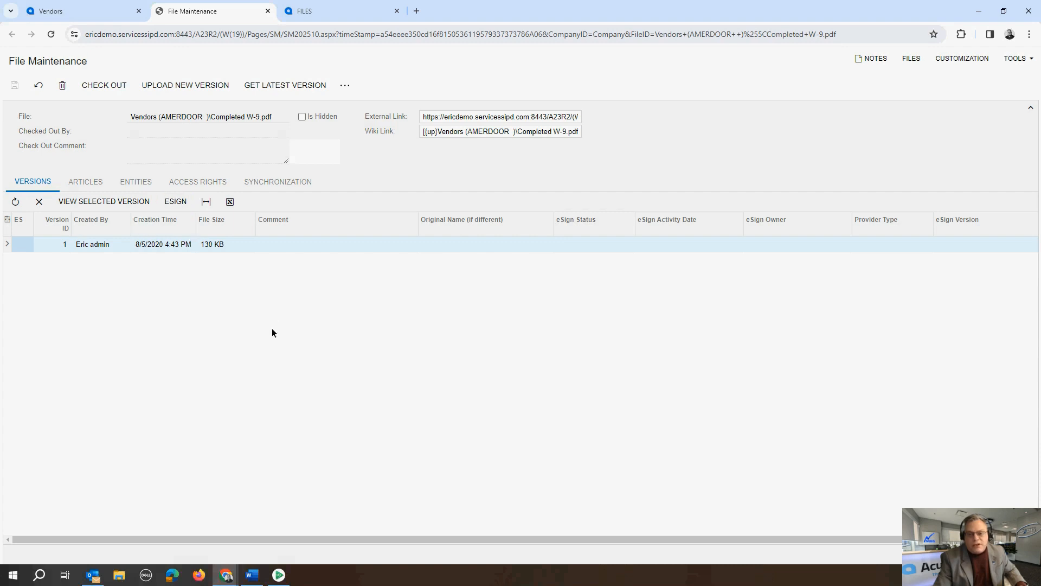
{"action": "left_click", "coordinate": [133, 185]}
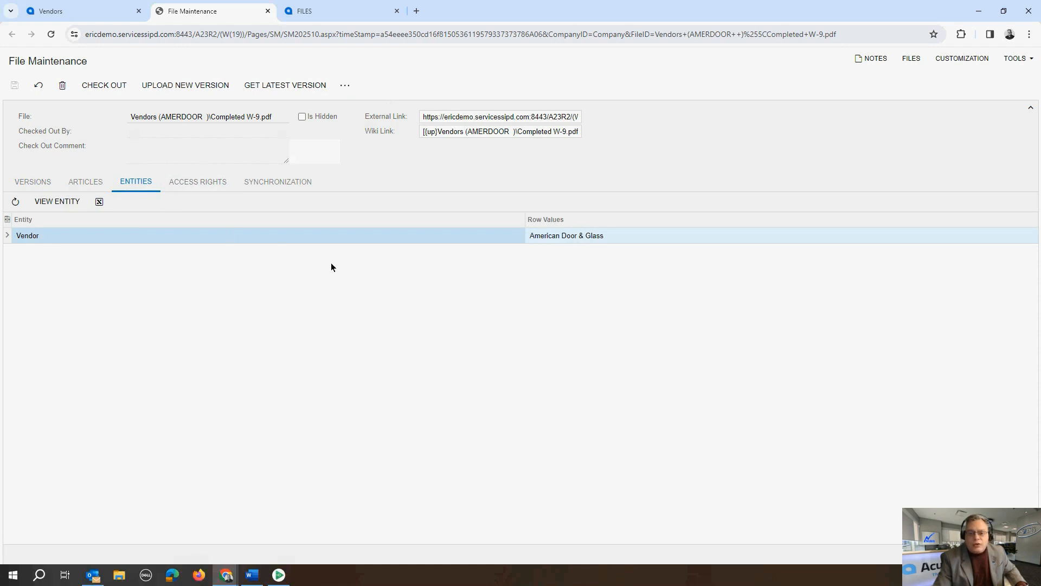
{"action": "left_click", "coordinate": [48, 208]}
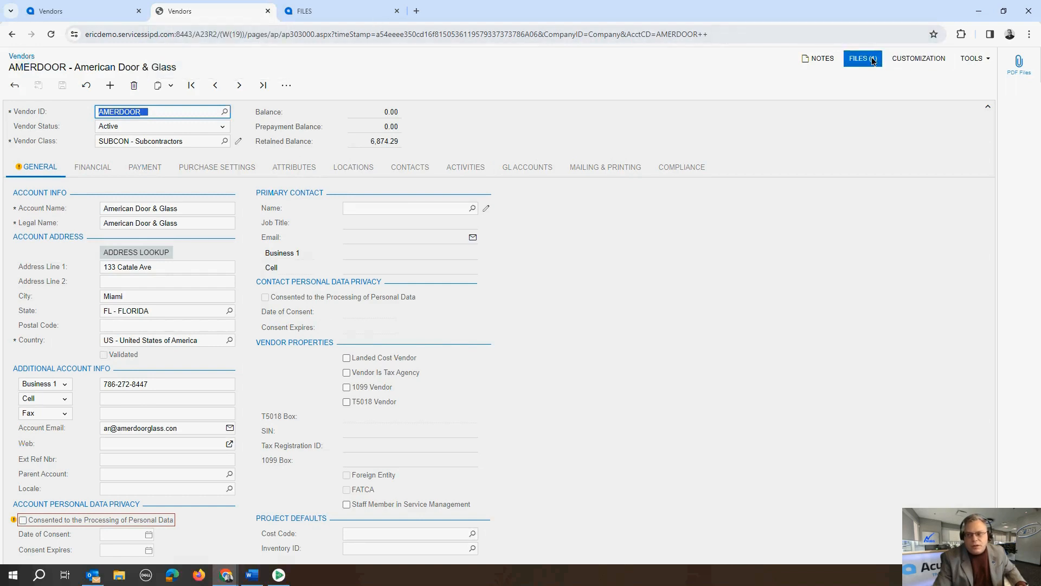
{"action": "left_click", "coordinate": [267, 10]}
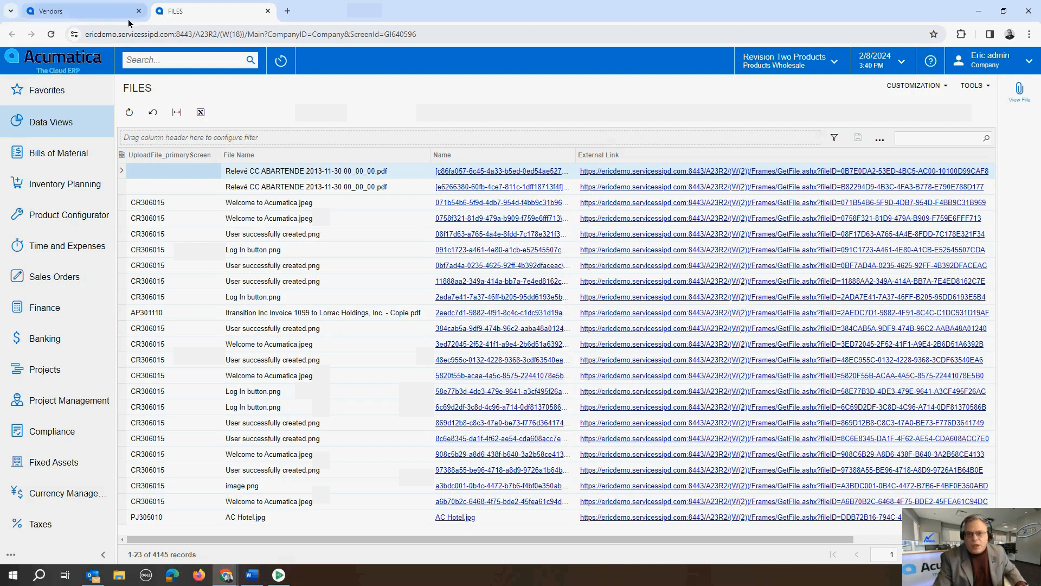
Step: Search the system for comple, and search its files for w9
{"action": "left_click", "coordinate": [153, 60]}
{"action": "type", "text": "comple"}
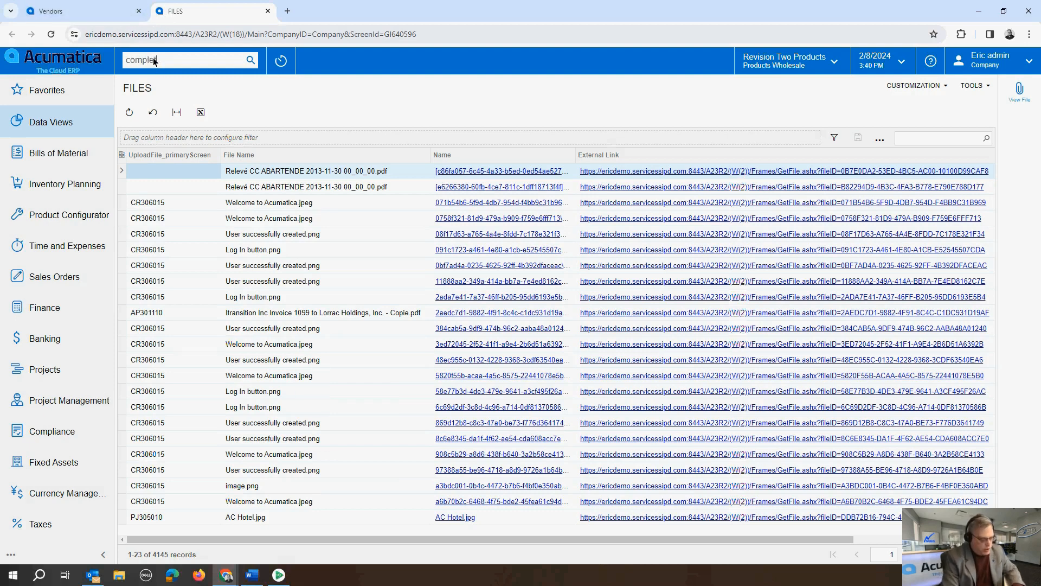
{"action": "key", "text": "Return"}
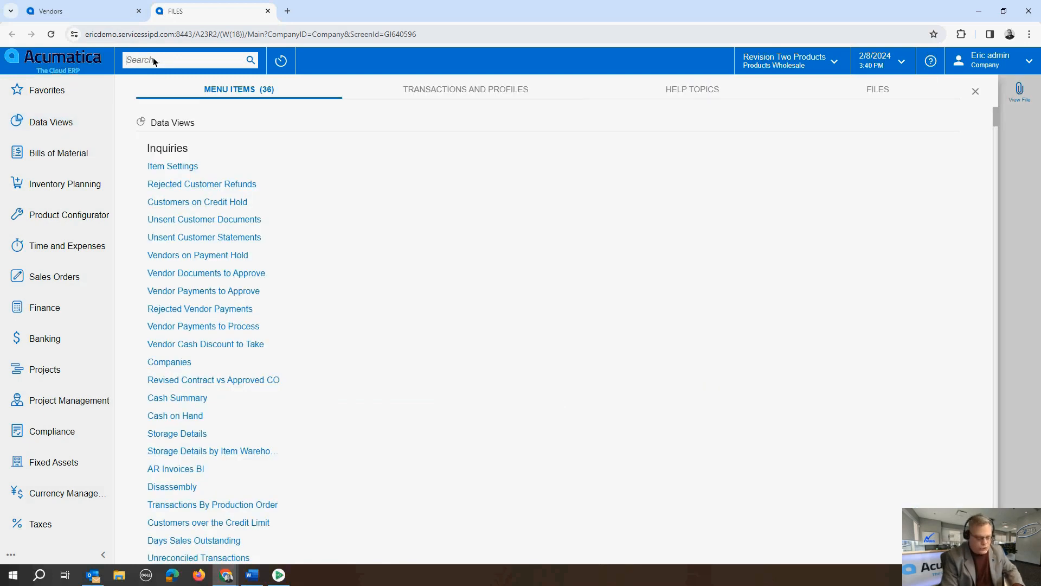
{"action": "type", "text": "w9"}
{"action": "key", "text": "Return"}
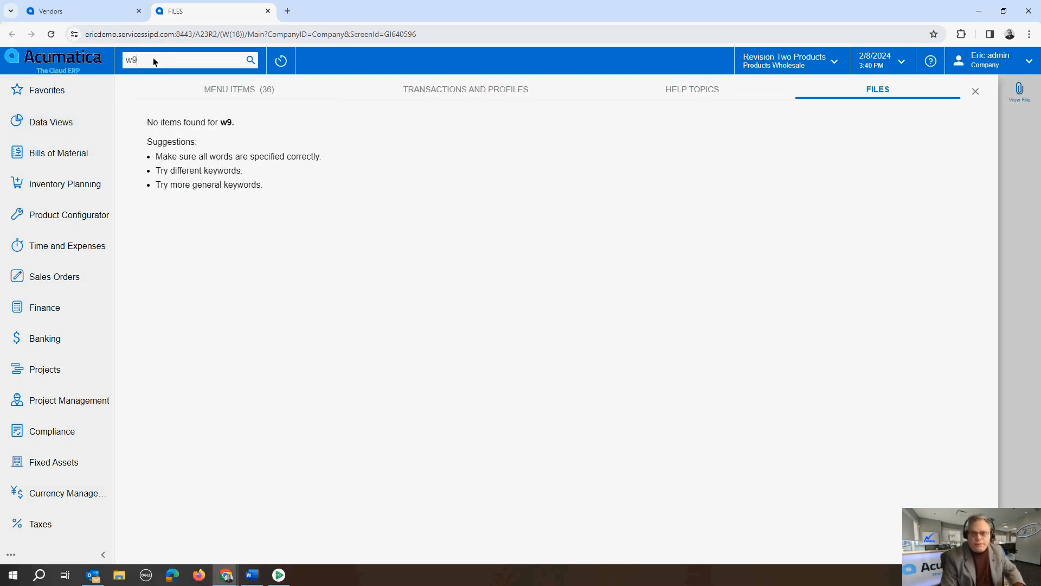
Step: Search the system's files for Completed w9 and close the search results
{"action": "left_click_drag", "start_coordinate": [202, 58], "coordinate": [104, 54]}
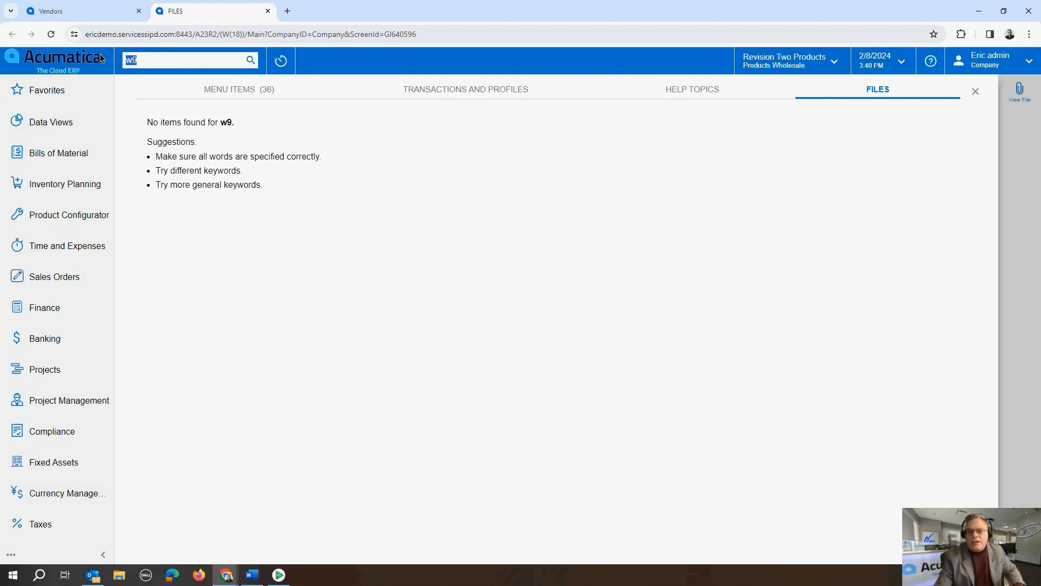
{"action": "type", "text": "Completed "}
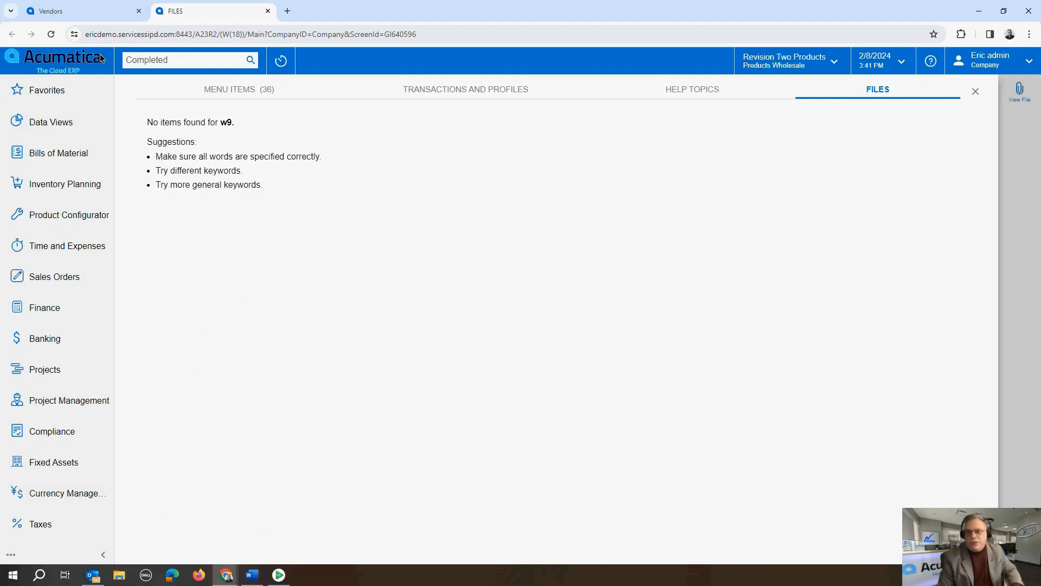
{"action": "type", "text": "w9"}
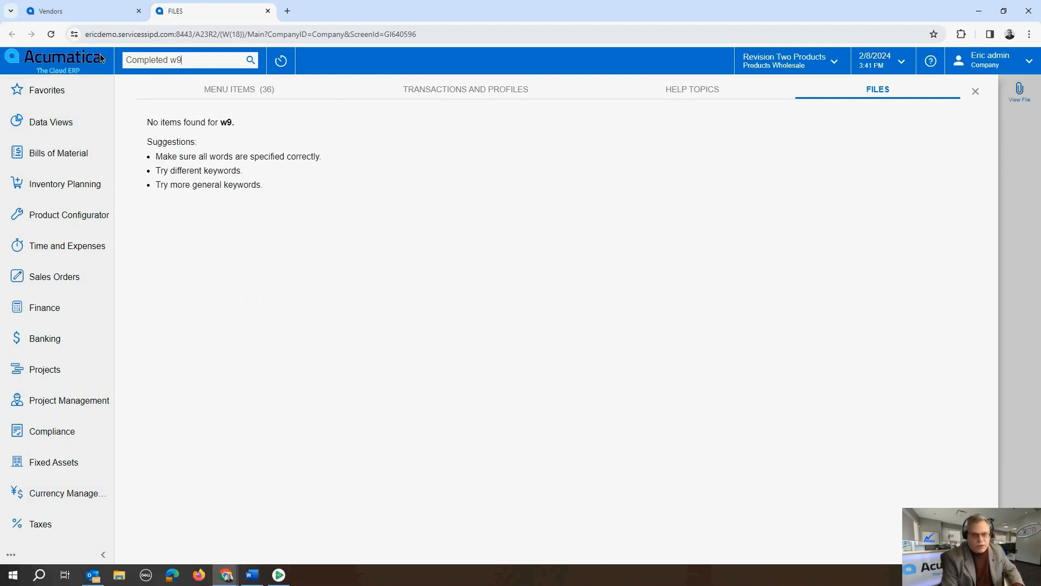
{"action": "key", "text": "Return"}
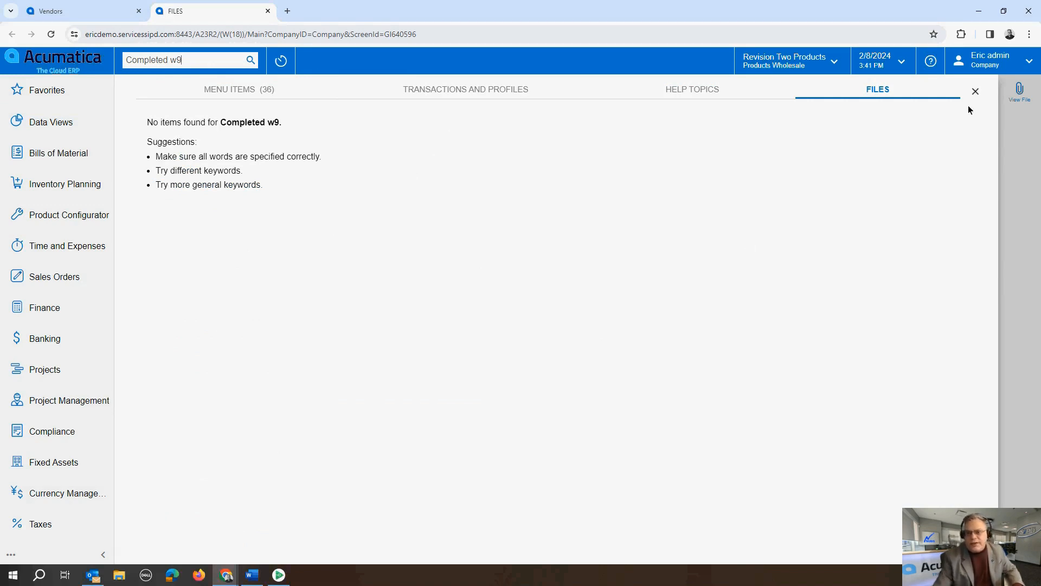
{"action": "left_click", "coordinate": [980, 91]}
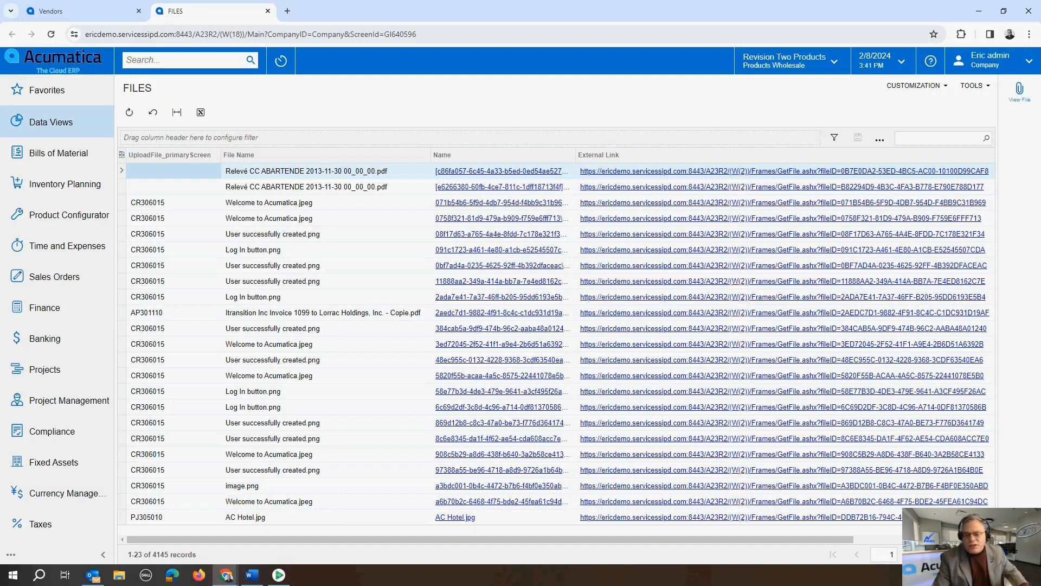
Step: On page 179 of the FILES inquiry, check the linked entities of AMERDOOR's Completed W-9.pdf and view the PDF through its external link, closing each
{"action": "left_click", "coordinate": [984, 555]}
{"action": "left_click", "coordinate": [863, 554]}
{"action": "left_click", "coordinate": [863, 554]}
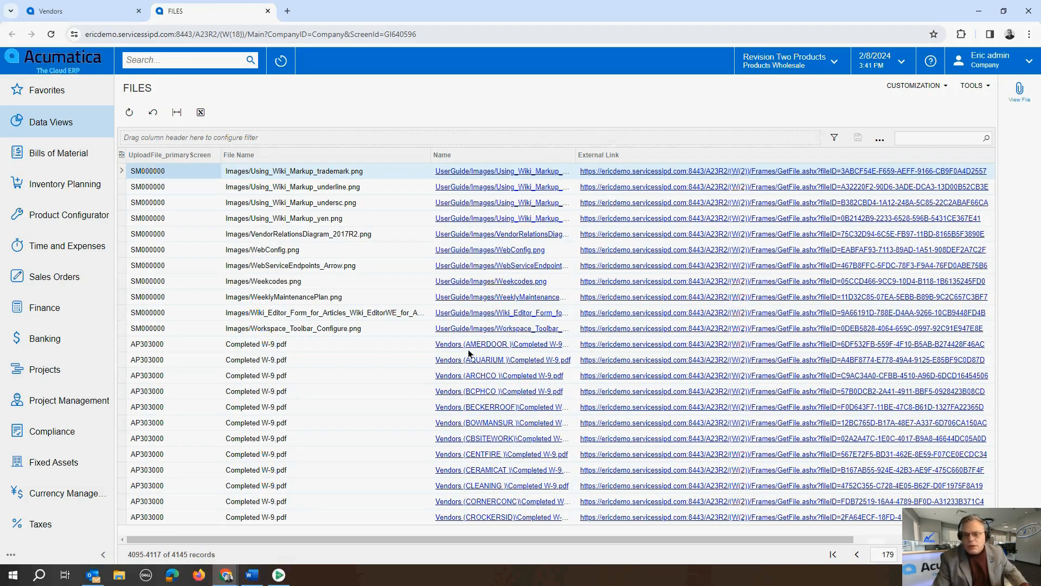
{"action": "left_click", "coordinate": [485, 346]}
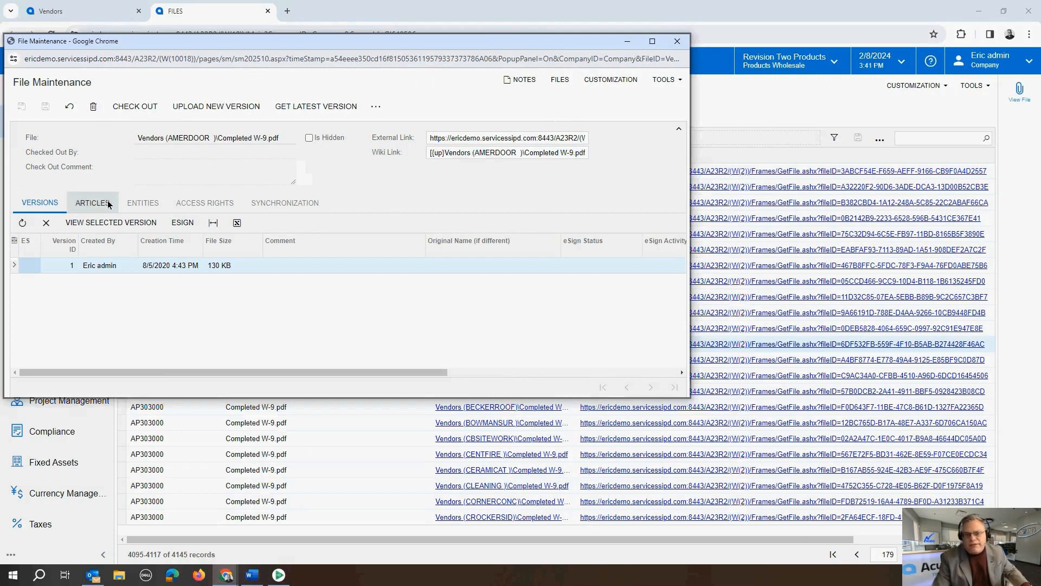
{"action": "left_click", "coordinate": [149, 203]}
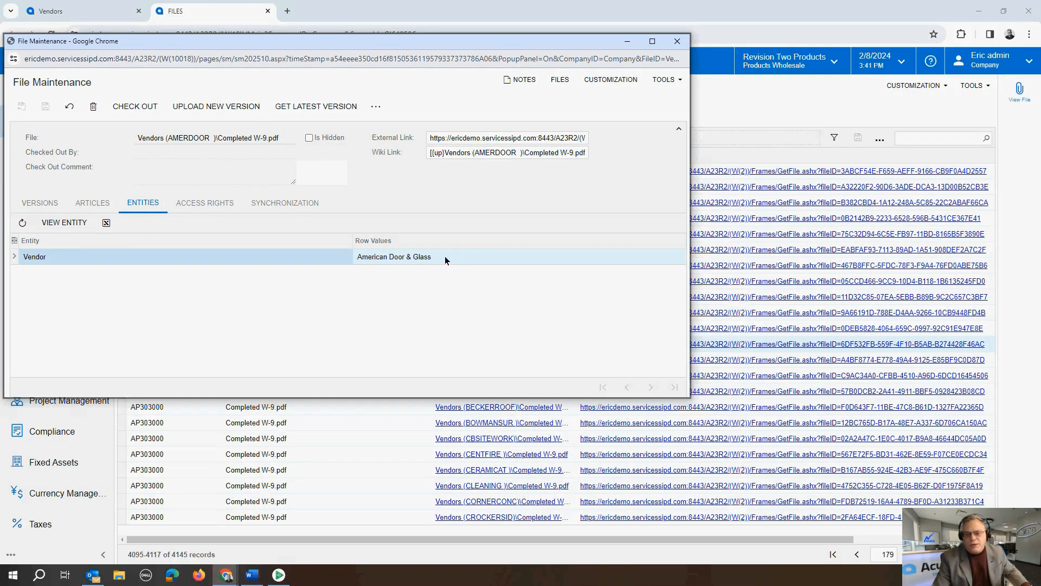
{"action": "left_click", "coordinate": [678, 42]}
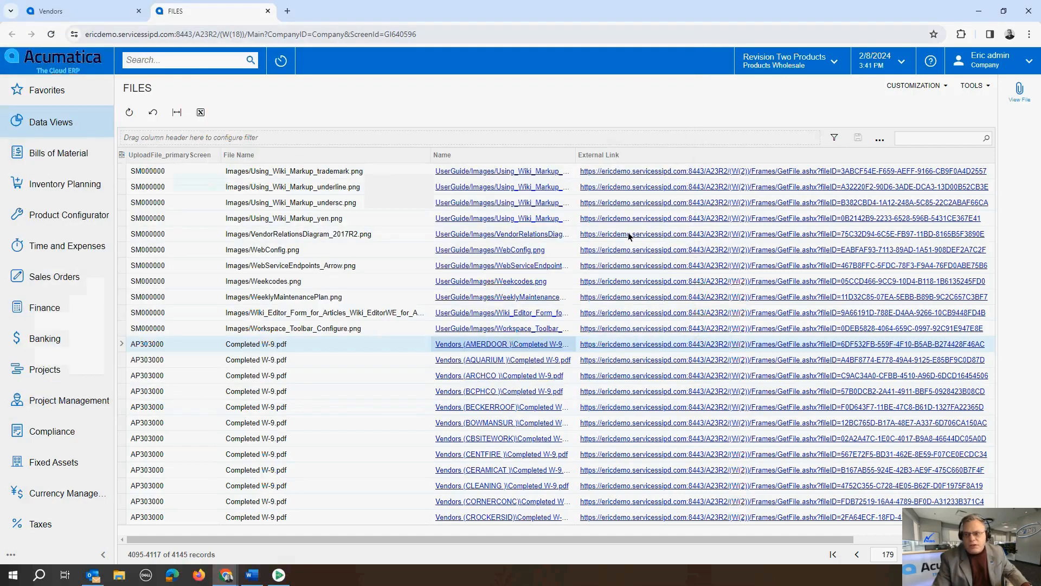
{"action": "left_click", "coordinate": [869, 345]}
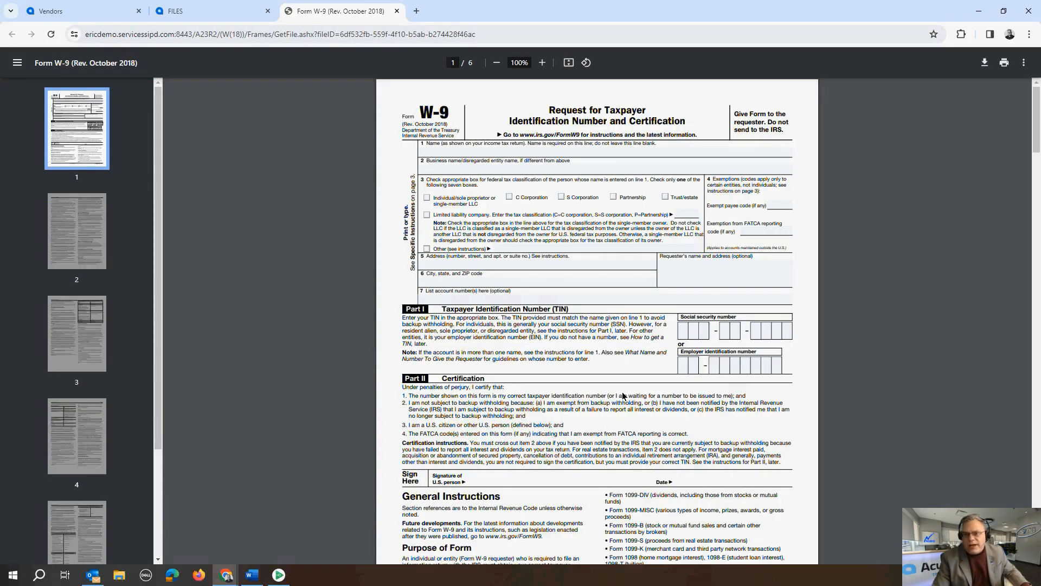
{"action": "left_click", "coordinate": [397, 11]}
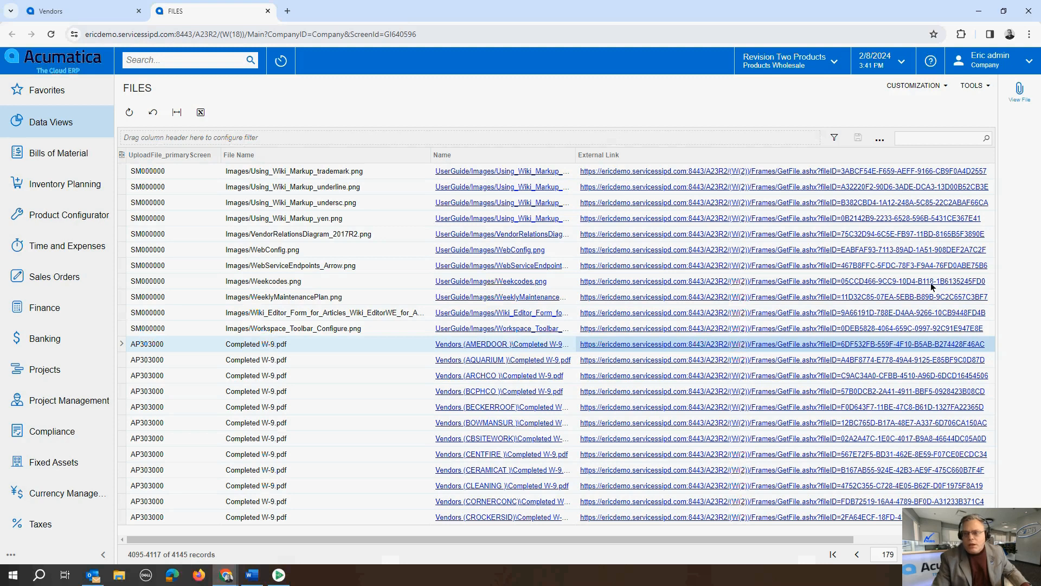
Step: Show the View File preview beside the FILES results, preview the AQUARIUM and CBSITEWORK W-9 files, and return to the first page of results
{"action": "left_click", "coordinate": [1020, 91]}
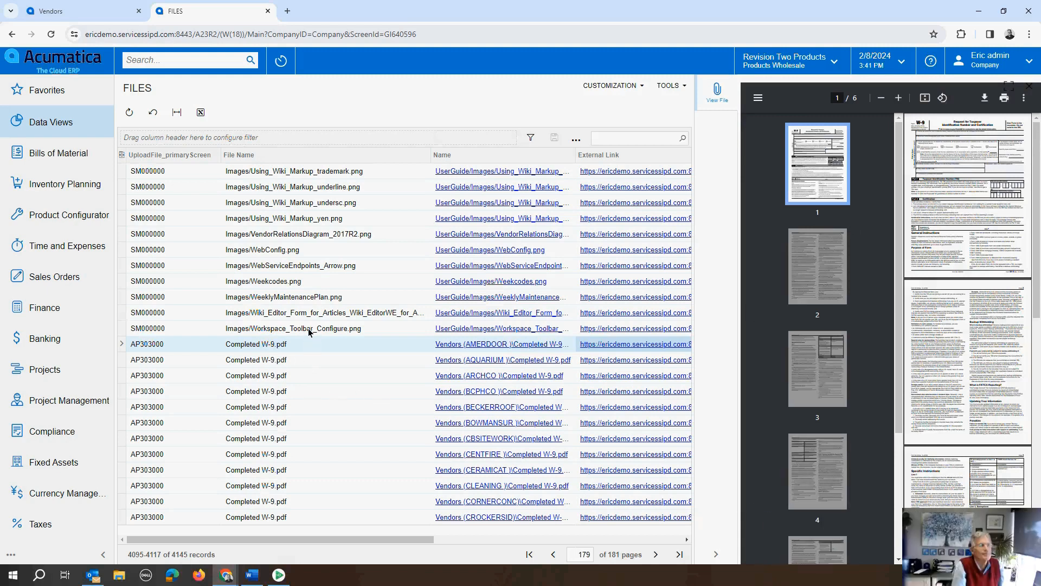
{"action": "left_click", "coordinate": [299, 359]}
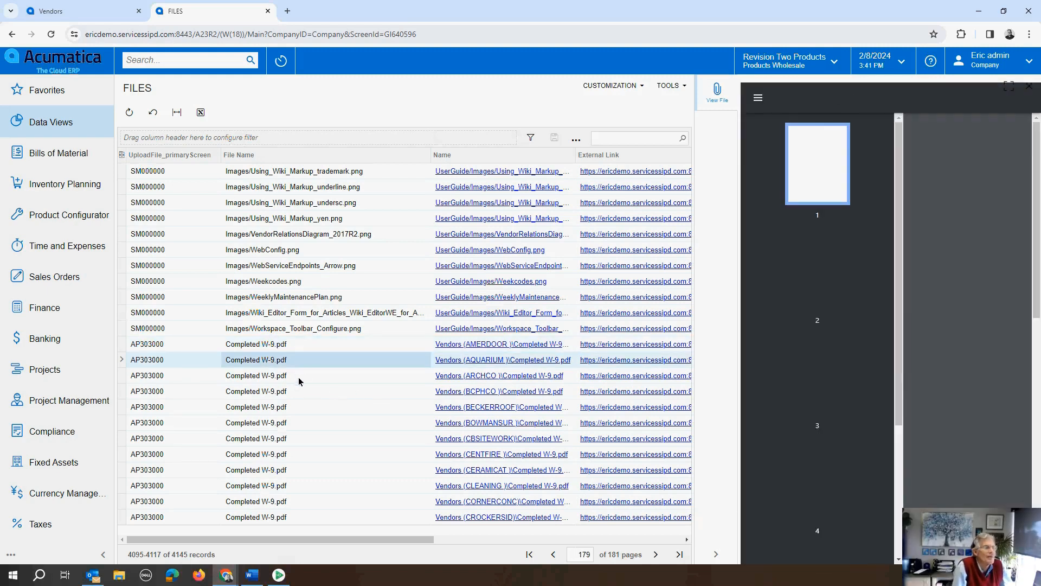
{"action": "left_click", "coordinate": [299, 438]}
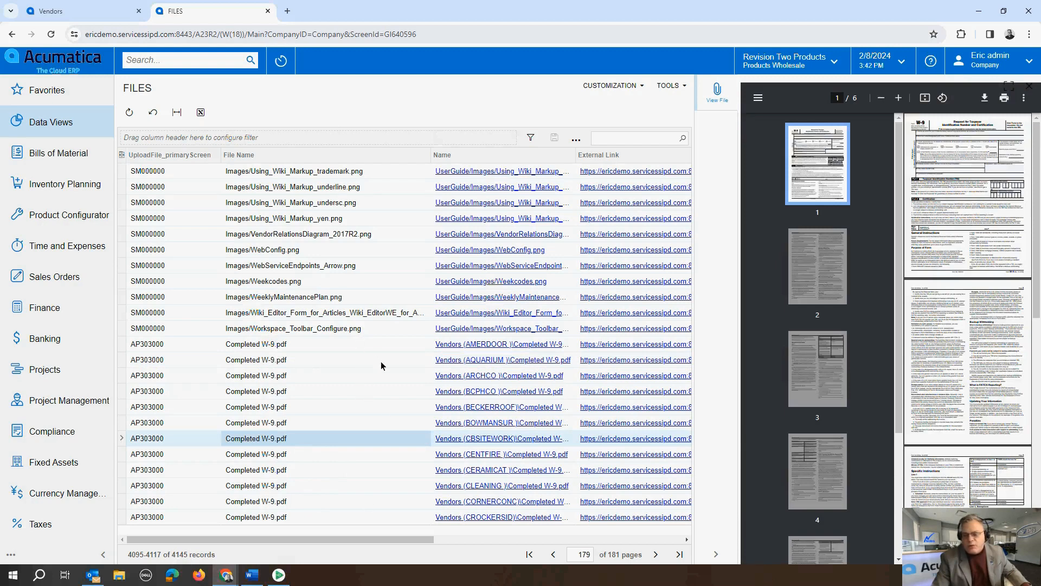
{"action": "left_click", "coordinate": [529, 554]}
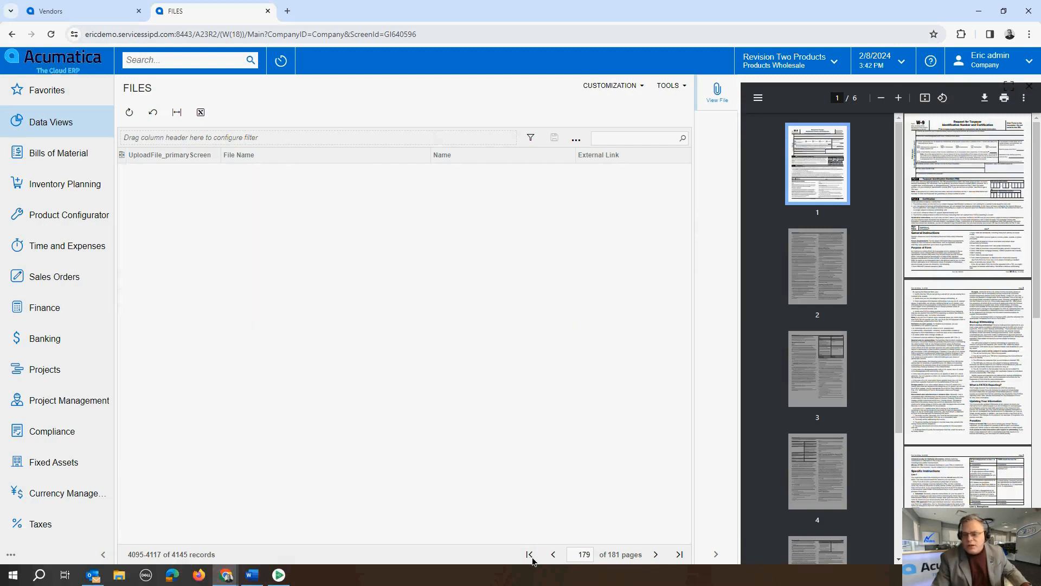
Step: Preview a Log In button.png and two Welcome to Acumatica.jpeg files from the first page of FILES results
{"action": "left_click", "coordinate": [334, 216]}
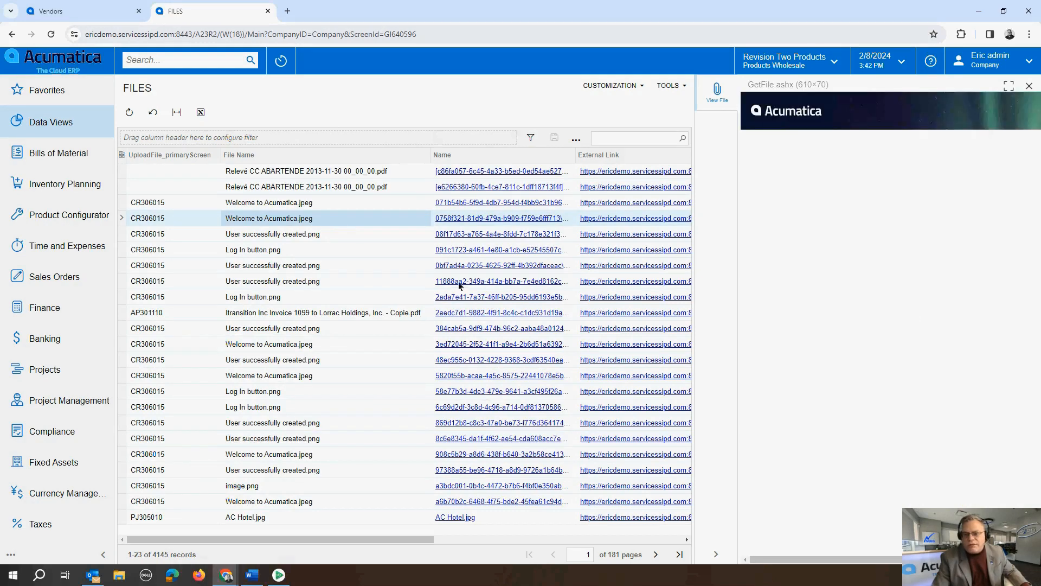
{"action": "left_click", "coordinate": [303, 252]}
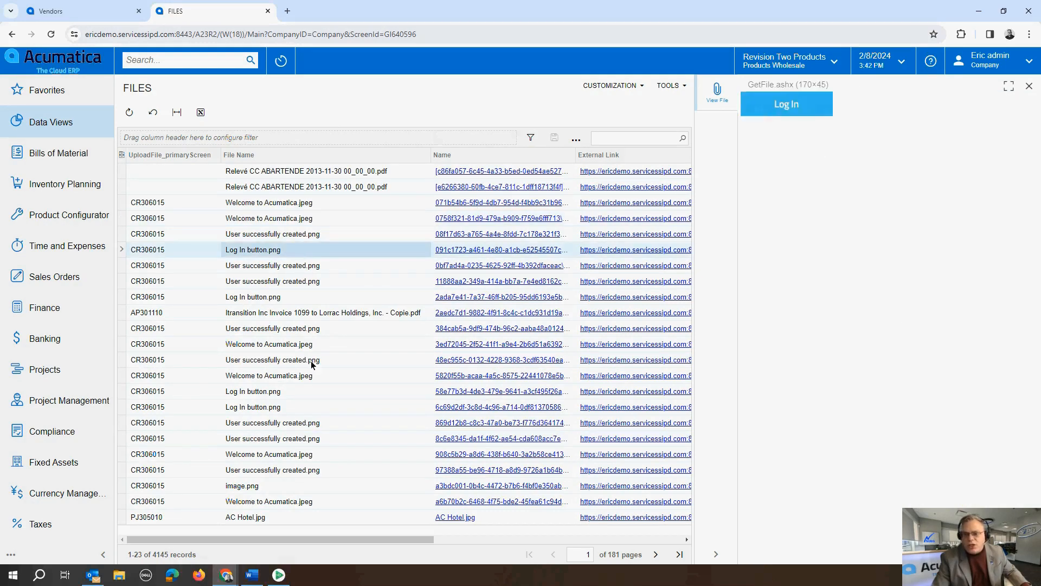
{"action": "left_click", "coordinate": [302, 378]}
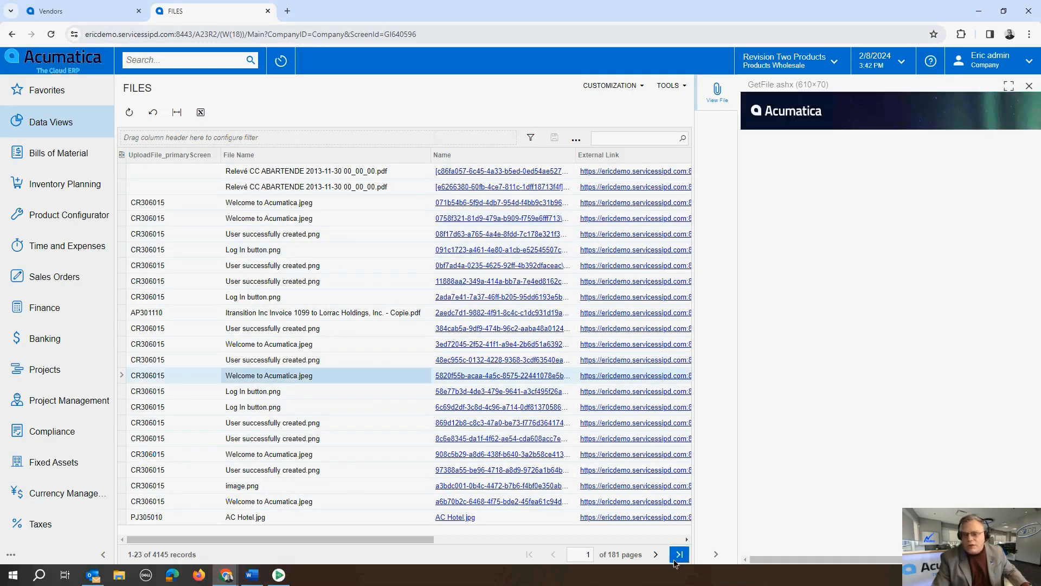
Step: On page 179 of the FILES results, preview Images/VendorRelationsDiagram_2017R2.png and enlarge the preview to full width
{"action": "left_click", "coordinate": [679, 554]}
{"action": "left_click", "coordinate": [554, 557]}
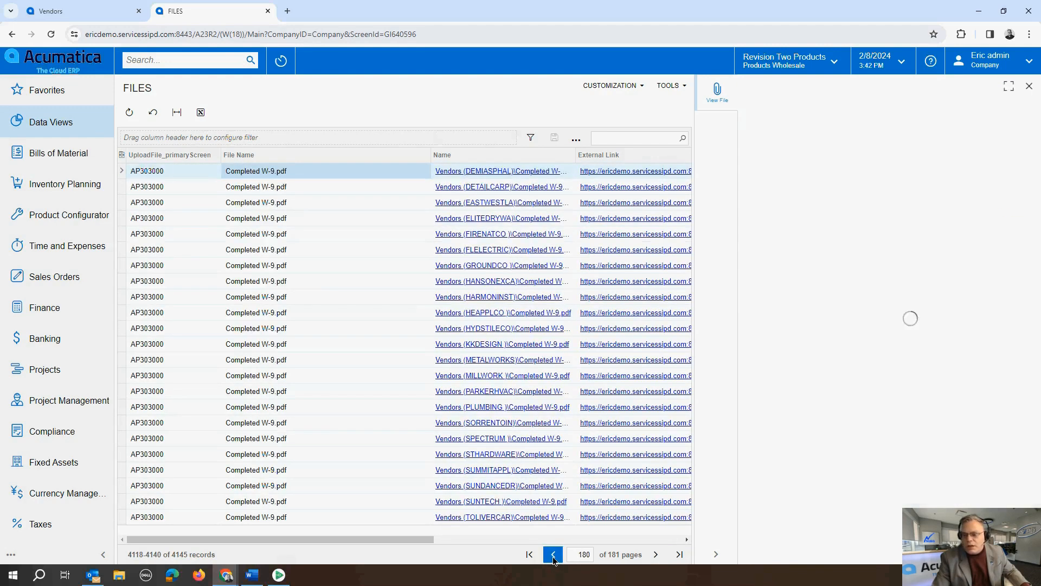
{"action": "left_click", "coordinate": [554, 557]}
{"action": "left_click", "coordinate": [369, 234]}
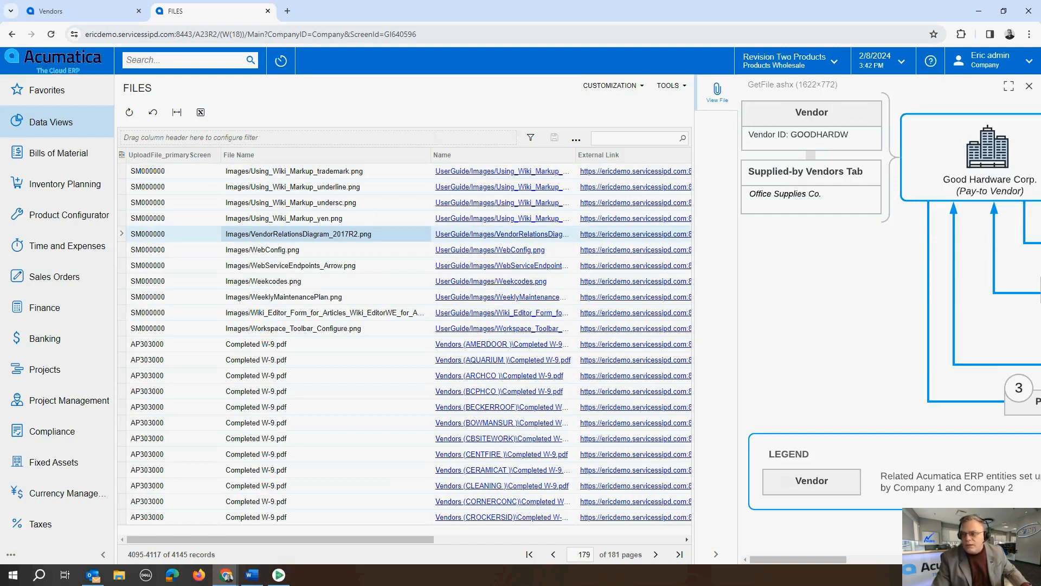
{"action": "left_click", "coordinate": [1009, 86]}
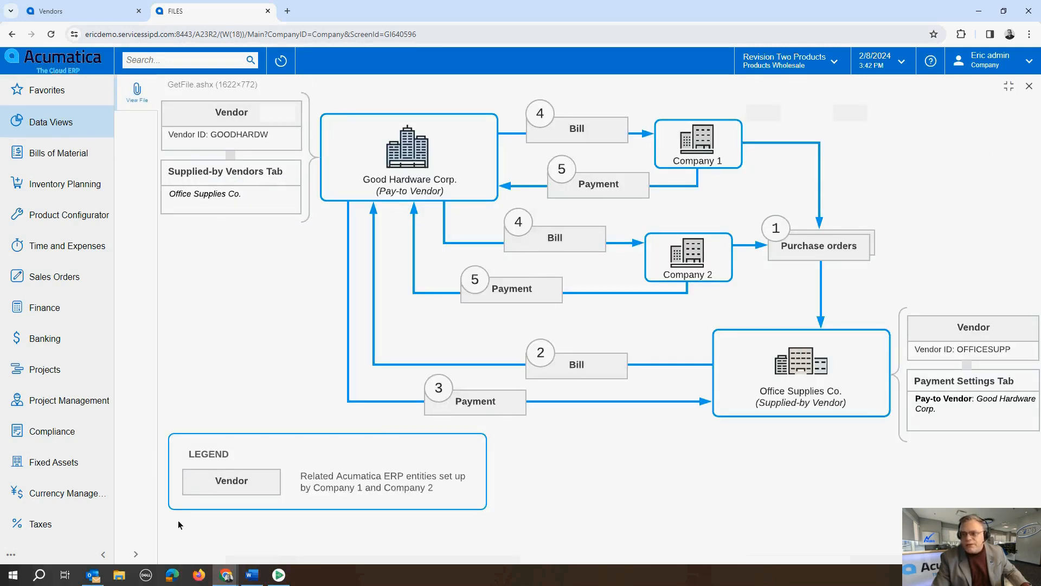
Step: Restore the View File preview beside the results and preview Images/WebConfig.png and Images/Weekcodes.png
{"action": "left_click", "coordinate": [135, 554]}
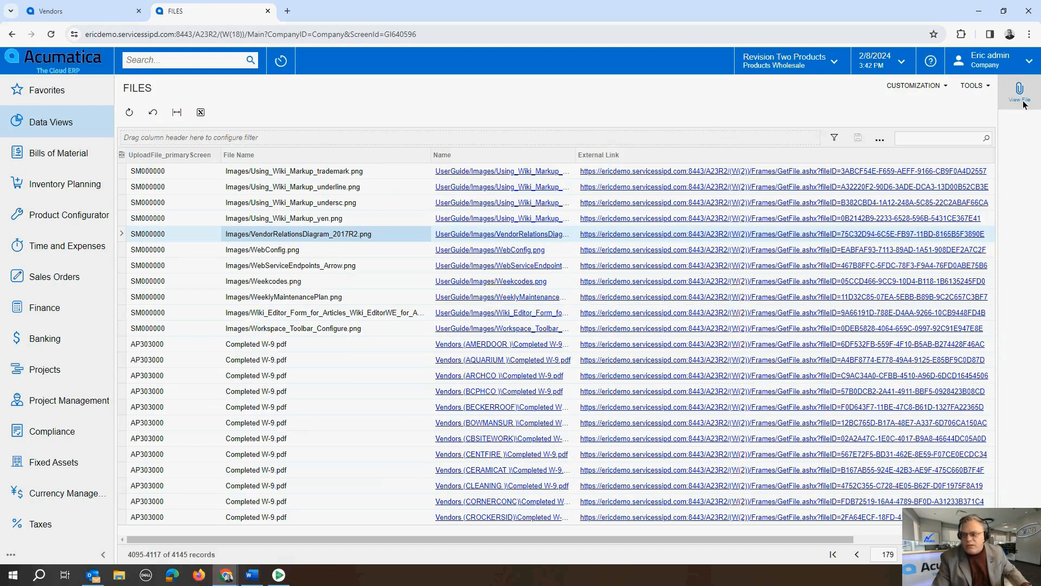
{"action": "left_click", "coordinate": [1006, 103]}
{"action": "left_click", "coordinate": [1010, 86]}
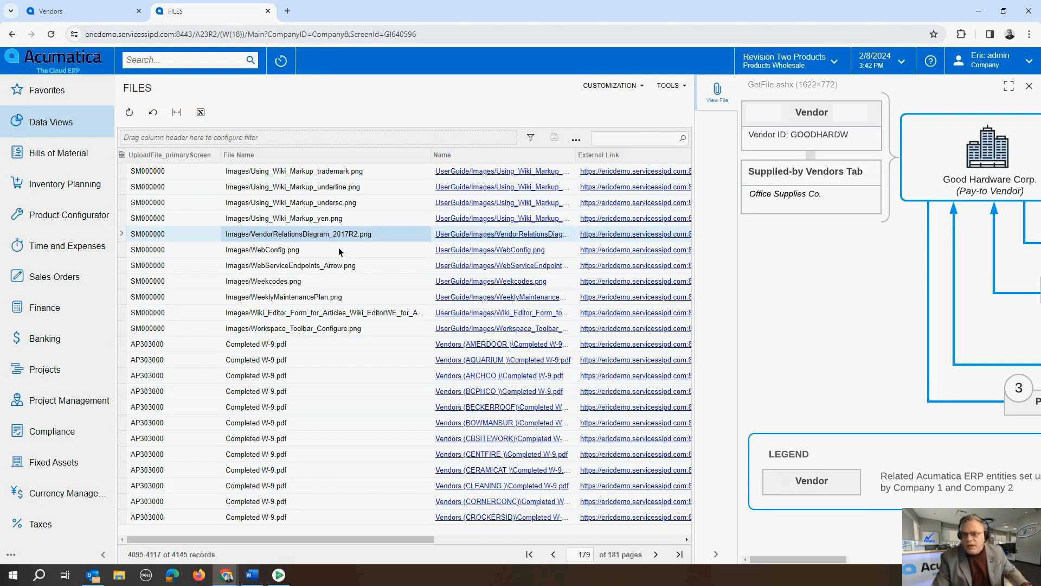
{"action": "left_click", "coordinate": [323, 253]}
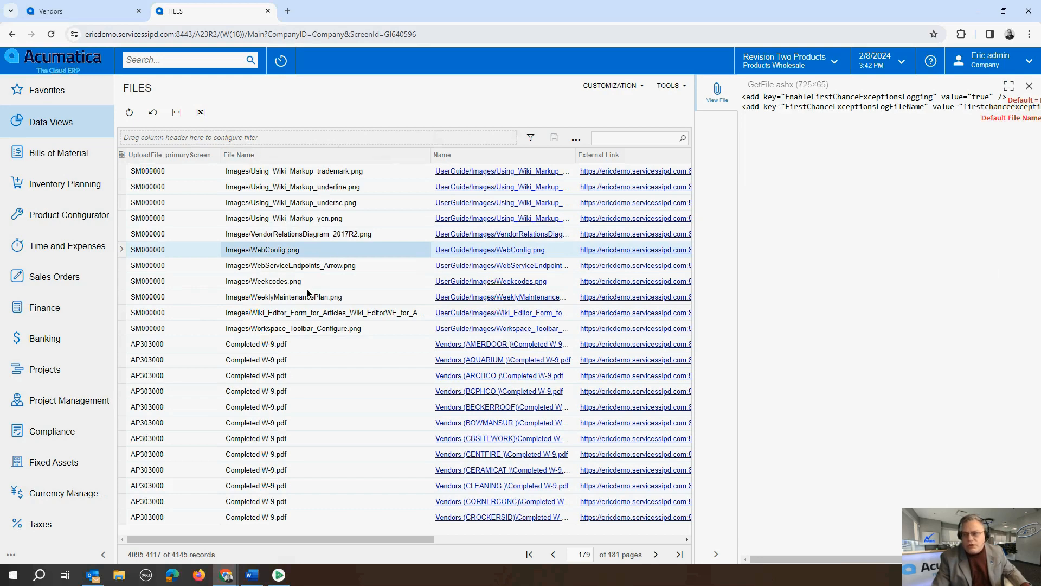
{"action": "left_click", "coordinate": [312, 284]}
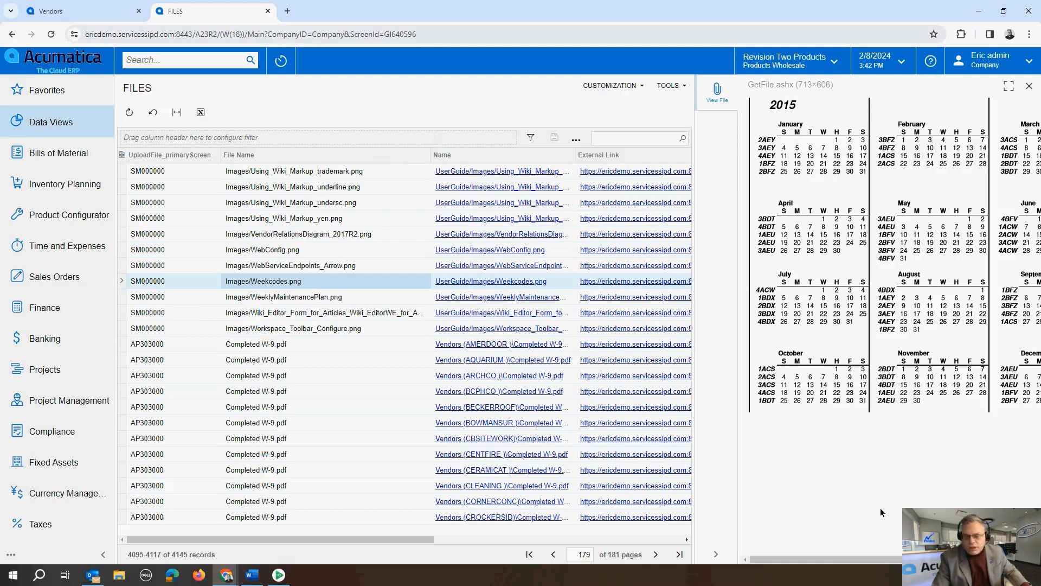
Step: Open the FILES inquiry's definition and examine the link of its View File side panel navigation target
{"action": "left_click", "coordinate": [621, 86]}
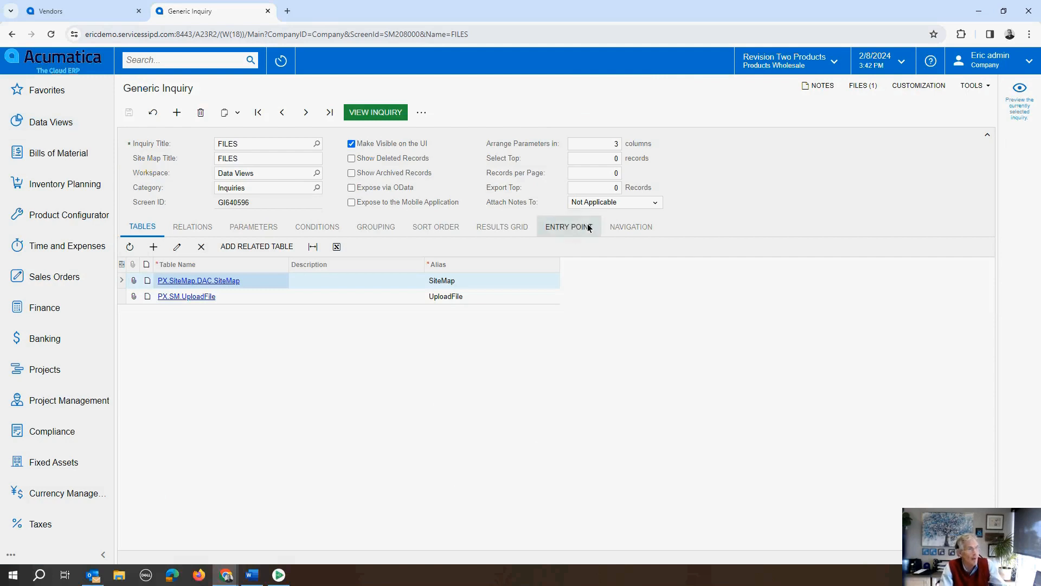
{"action": "left_click", "coordinate": [635, 226]}
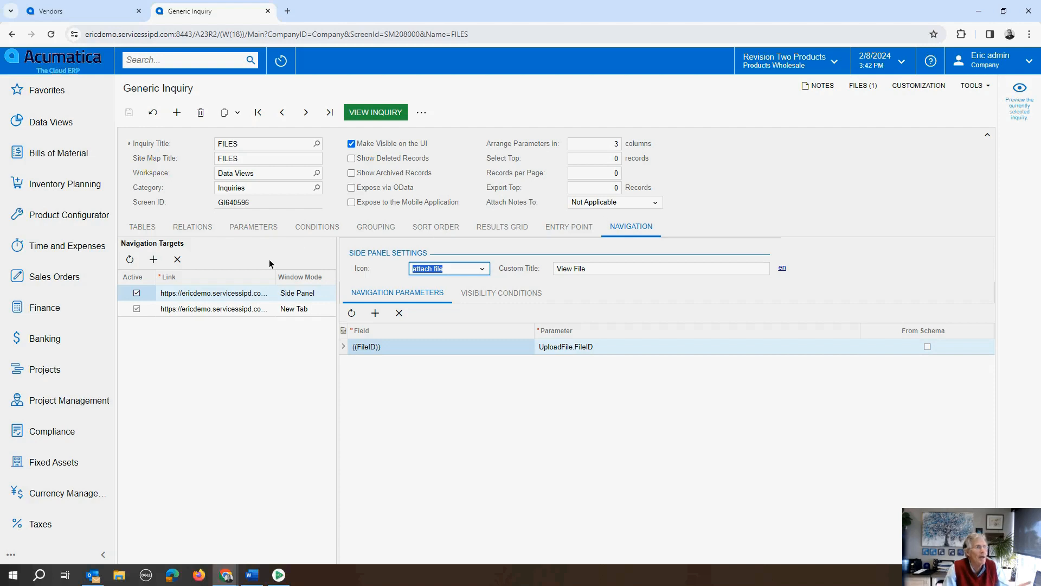
{"action": "left_click", "coordinate": [250, 297]}
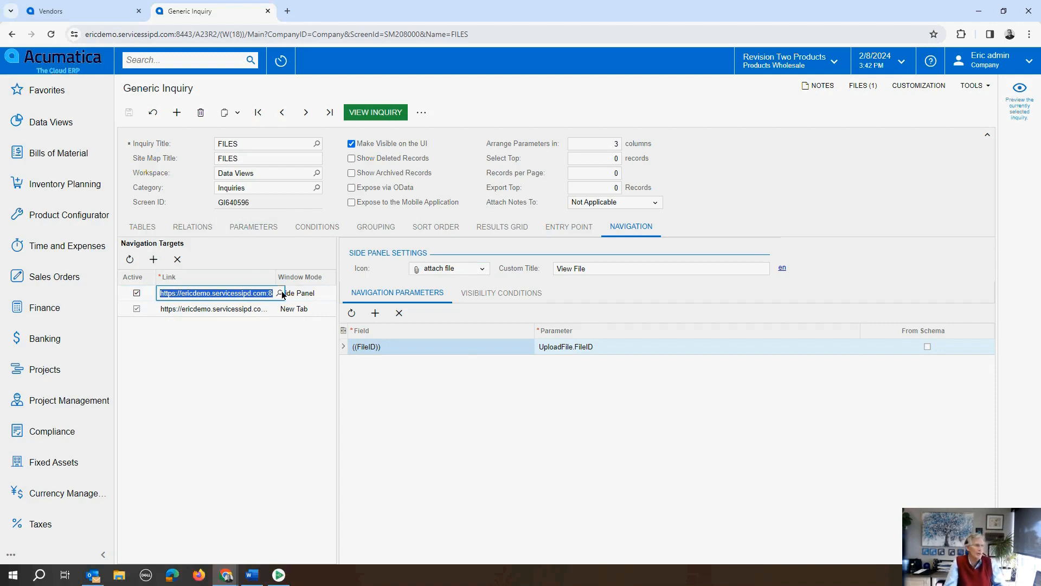
{"action": "left_click", "coordinate": [280, 294]}
{"action": "left_click", "coordinate": [262, 248]}
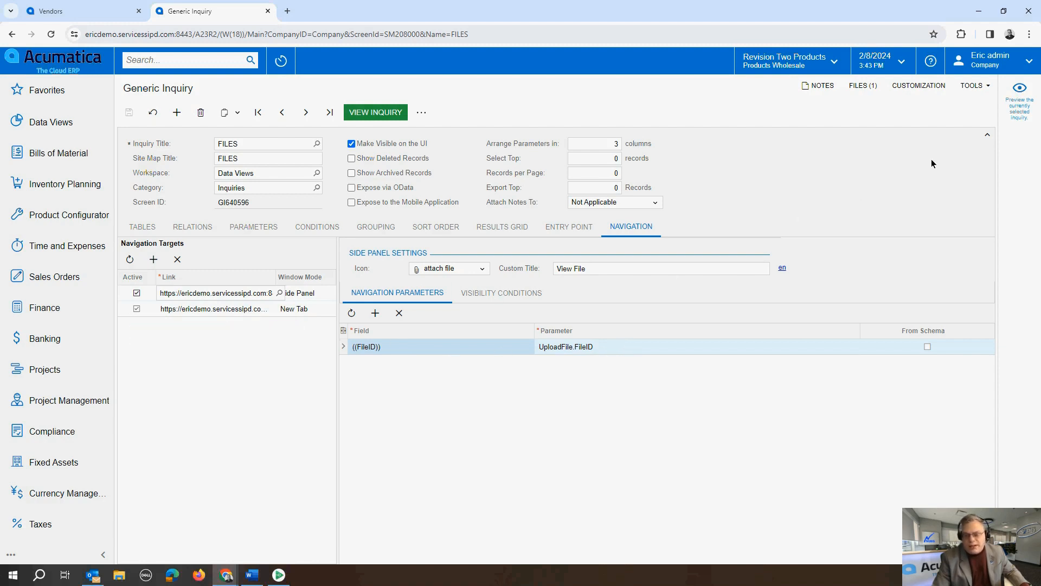
Step: Check the Navigate To address of the External Link column in the inquiry's results grid, and cancel any changes
{"action": "left_click", "coordinate": [505, 228]}
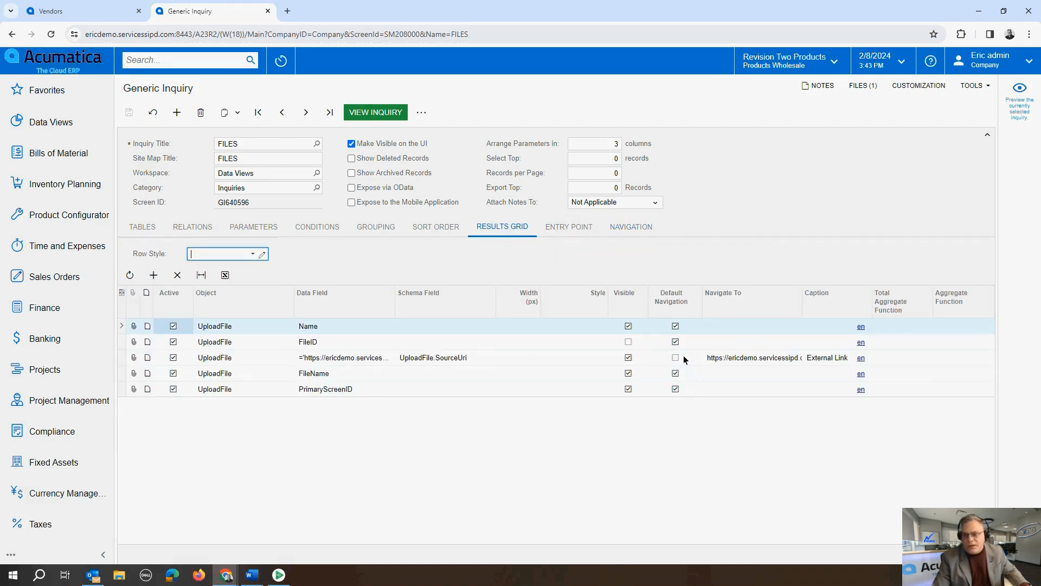
{"action": "left_click", "coordinate": [787, 359]}
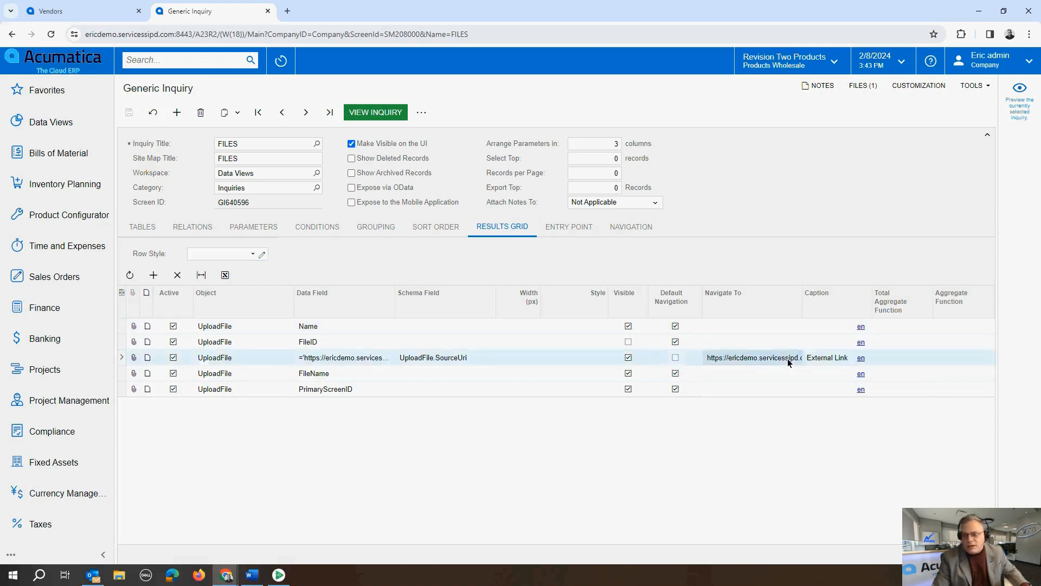
{"action": "left_click", "coordinate": [836, 201]}
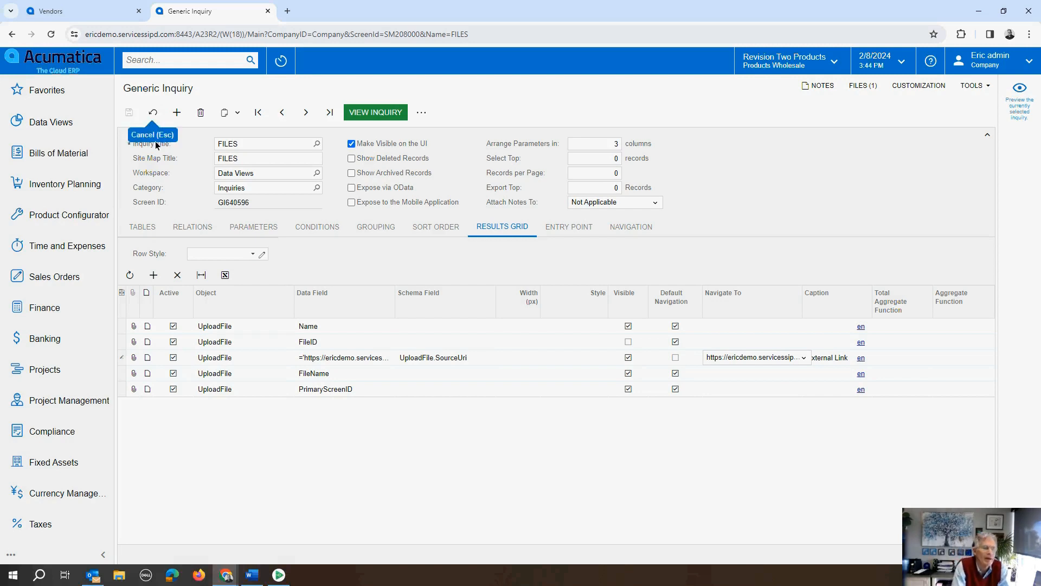
{"action": "left_click", "coordinate": [154, 111]}
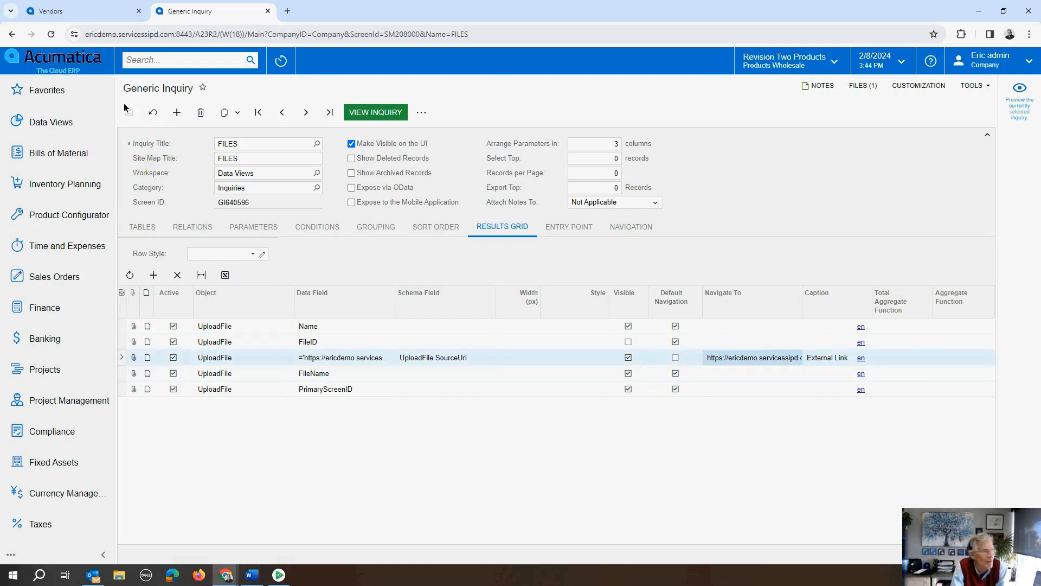
Step: Return to the Customer View home dashboard and view its A Day in the Life presentation
{"action": "left_click", "coordinate": [60, 64]}
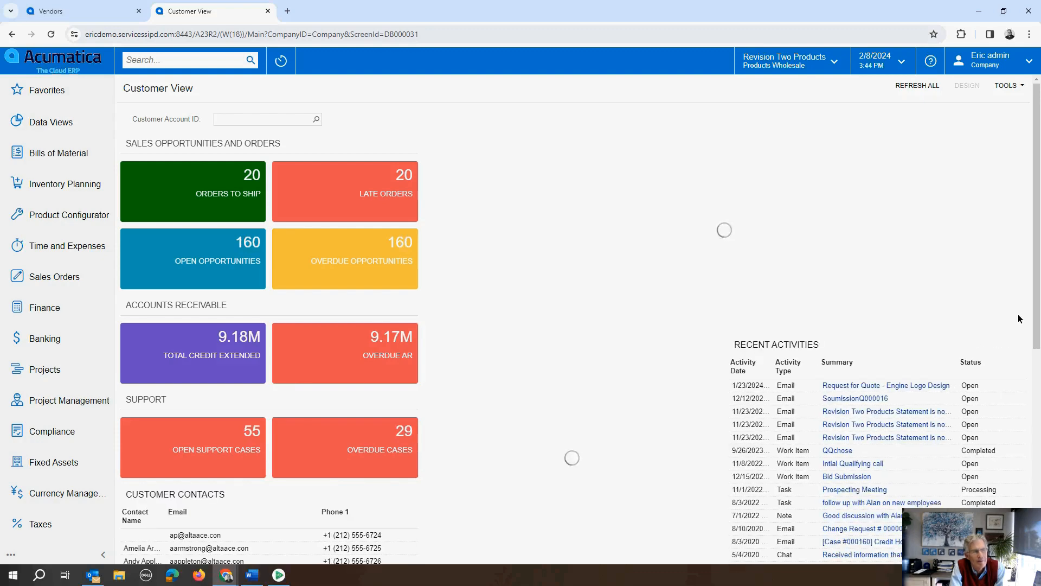
{"action": "scroll", "coordinate": [841, 514], "scroll_direction": "down", "scroll_amount": 7}
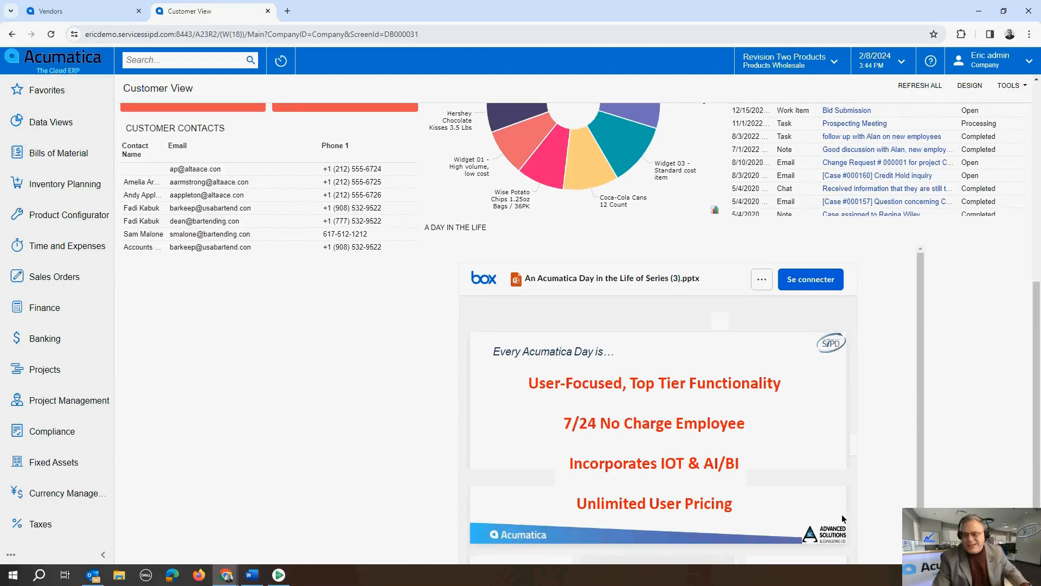